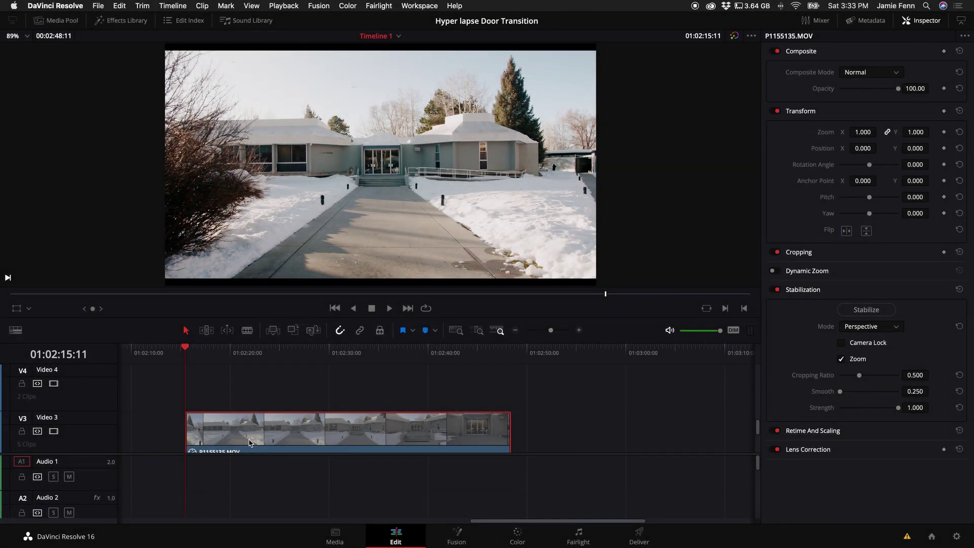
- Show the retime controls for the P1155135.MOV clip on Video 3 and speed it up to about 766%
{"action": "key", "text": "space"}
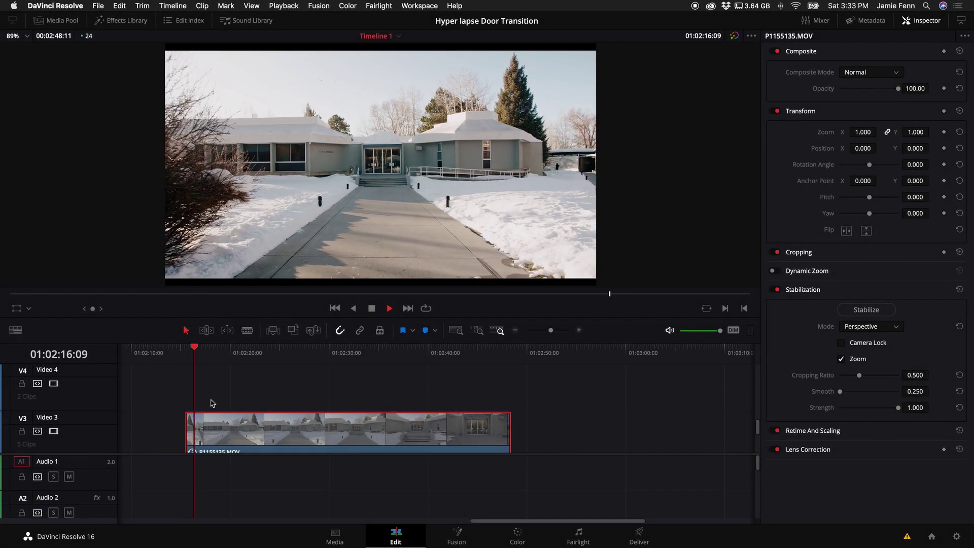
{"action": "left_click", "coordinate": [222, 413]}
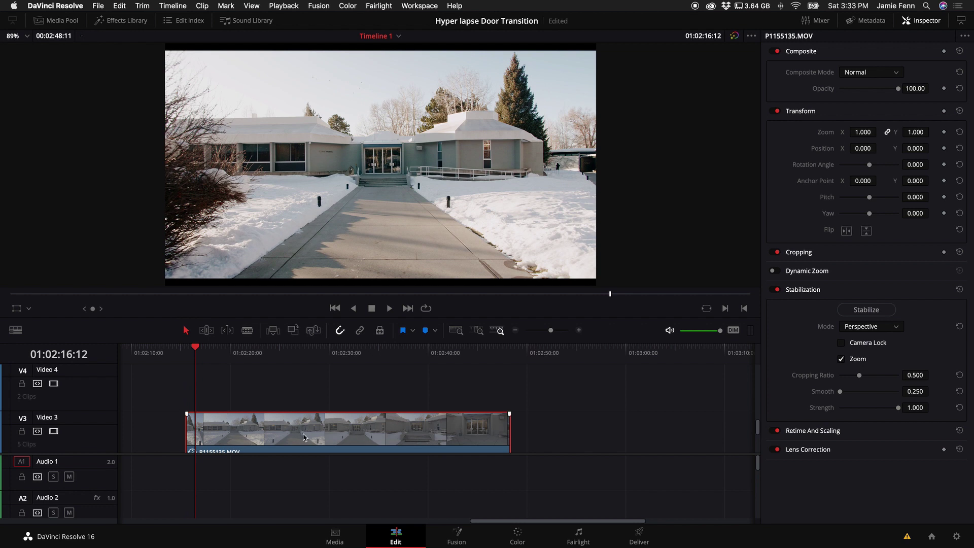
{"action": "right_click", "coordinate": [316, 437]}
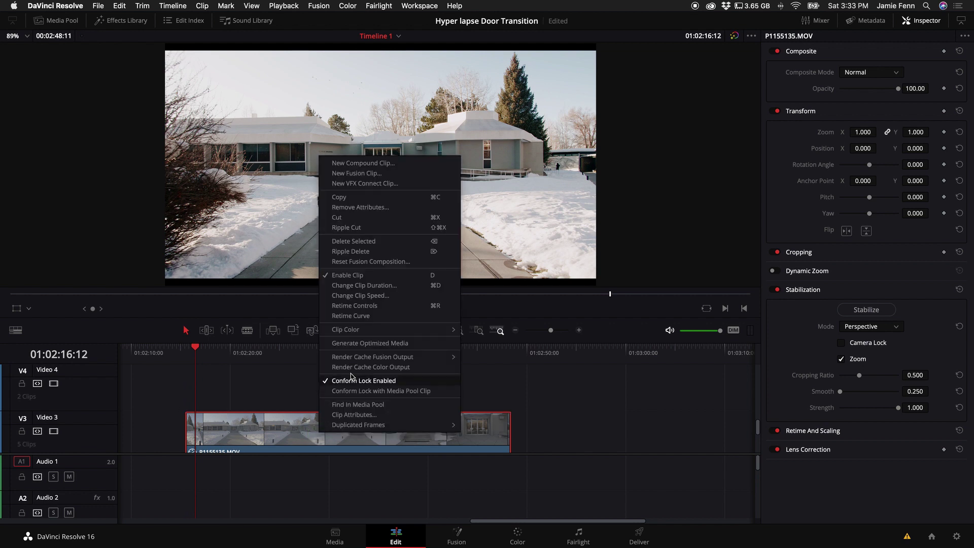
{"action": "left_click", "coordinate": [369, 306]}
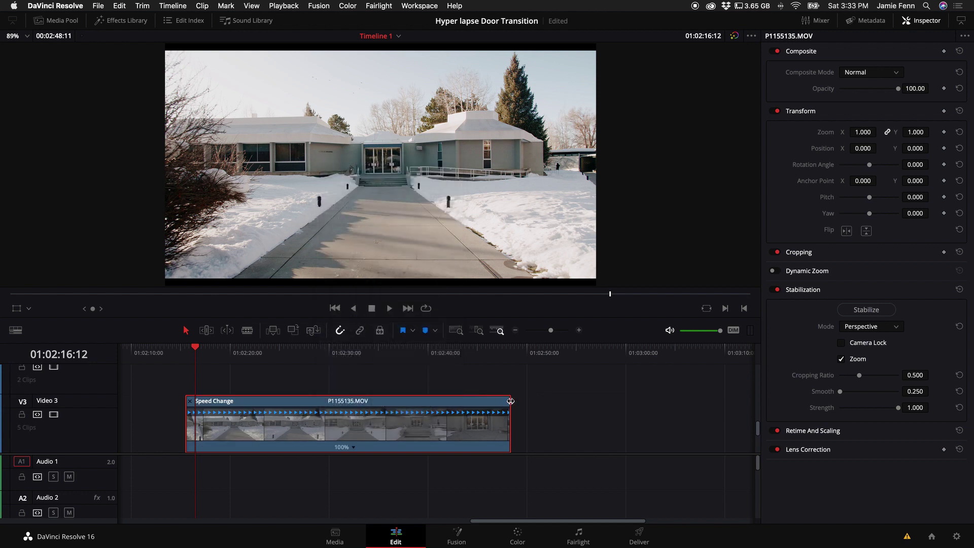
{"action": "left_click_drag", "start_coordinate": [510, 400], "coordinate": [226, 427]}
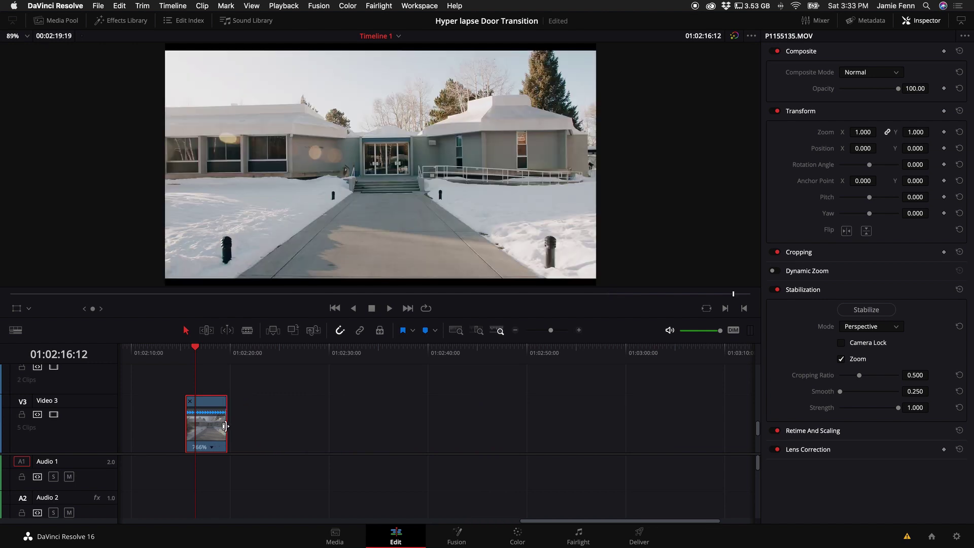
- Preview the sped-up clip and increase its retime speed further to about 1042%
{"action": "left_click", "coordinate": [188, 359]}
{"action": "key", "text": "space"}
{"action": "key", "text": "space"}
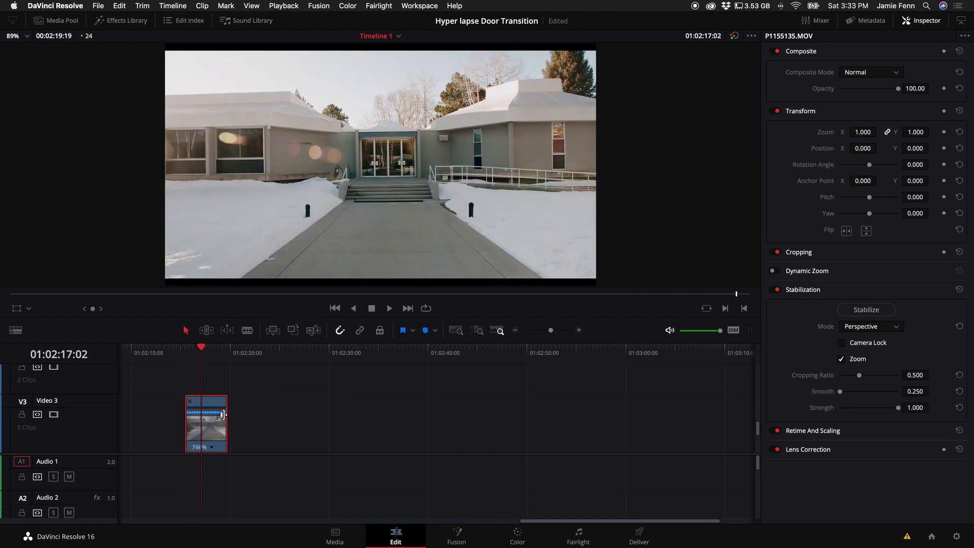
{"action": "left_click_drag", "start_coordinate": [224, 402], "coordinate": [214, 400]}
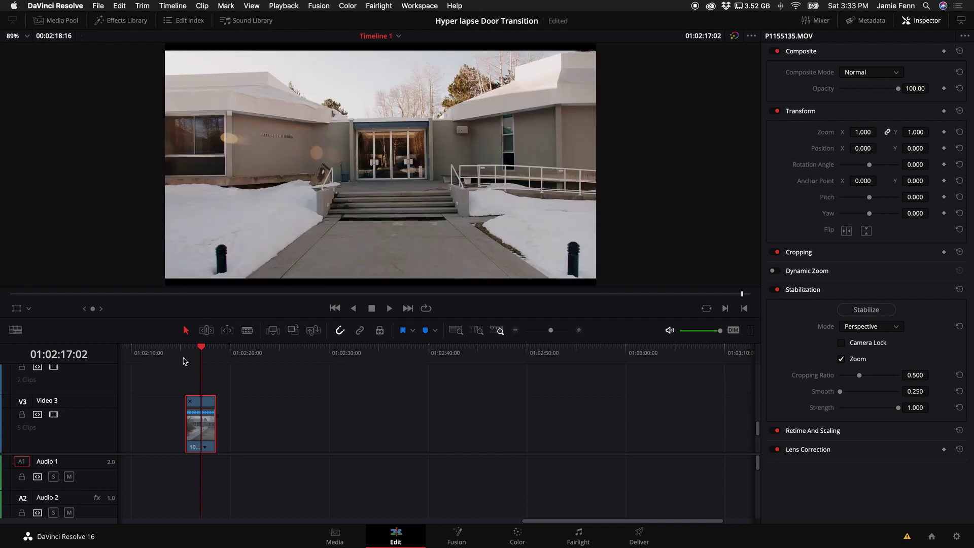
{"action": "left_click", "coordinate": [186, 359]}
- Change the clip speed settings so the P1155135.MOV clip plays in reverse
{"action": "left_click_drag", "start_coordinate": [551, 330], "coordinate": [557, 331]}
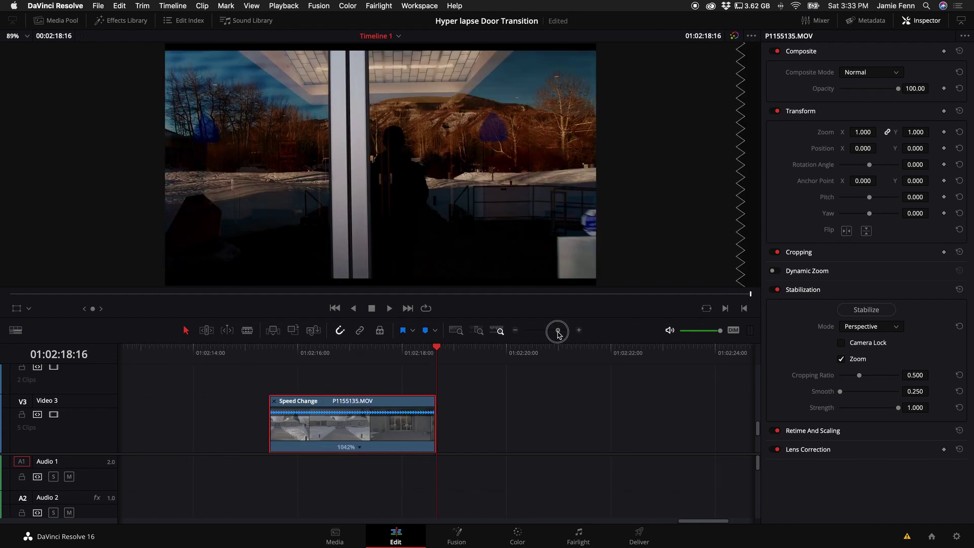
{"action": "right_click", "coordinate": [409, 401]}
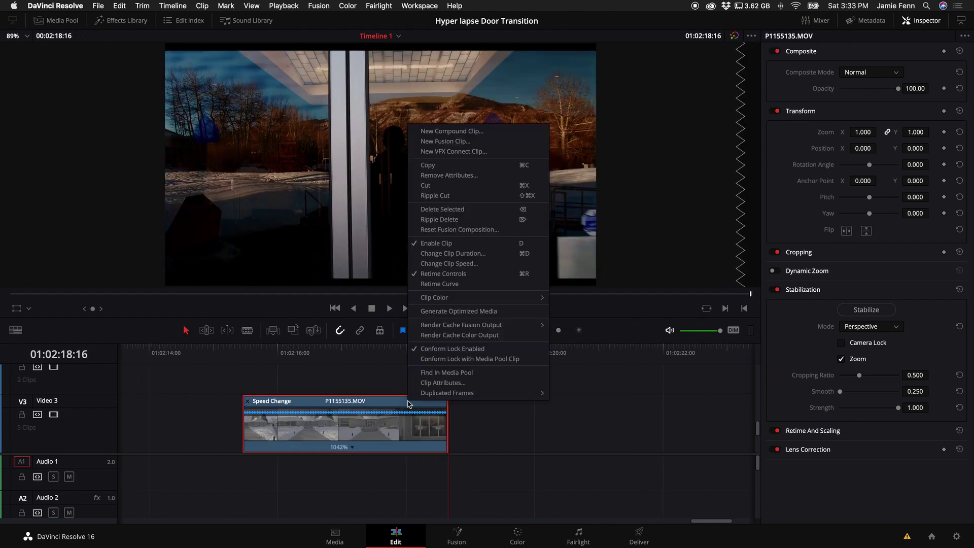
{"action": "left_click", "coordinate": [467, 263]}
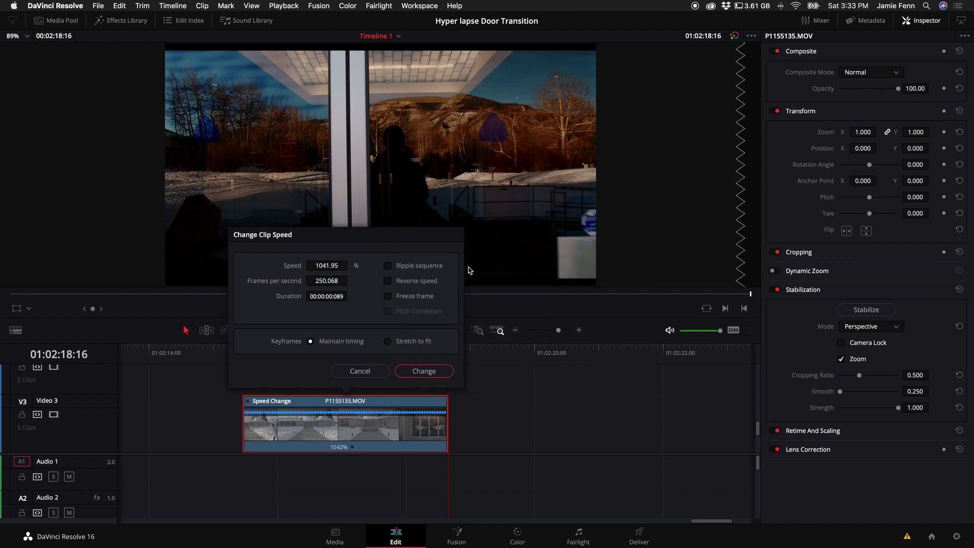
{"action": "left_click", "coordinate": [388, 281]}
{"action": "left_click", "coordinate": [421, 371]}
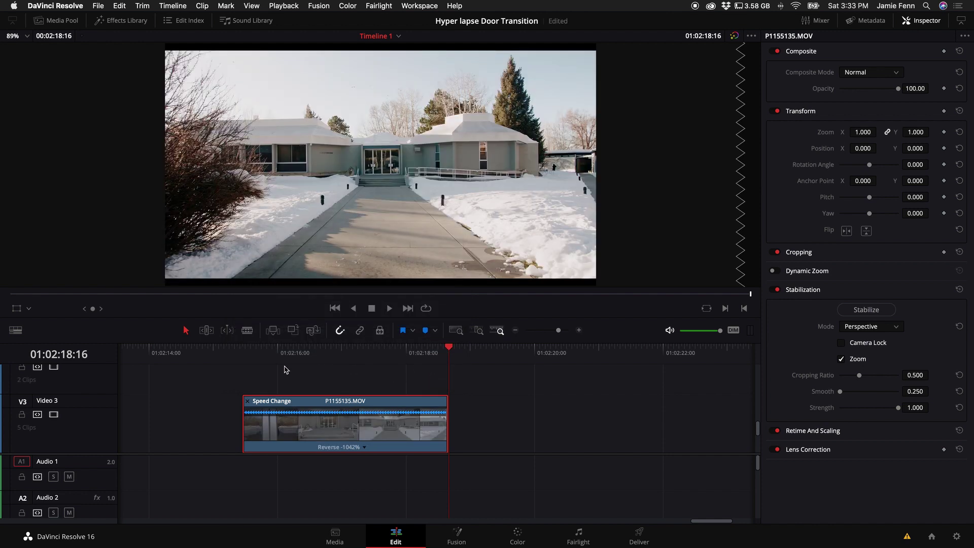
- Play the reversed clip from its start to check it, and save the project
{"action": "left_click", "coordinate": [241, 350]}
{"action": "key", "text": "space"}
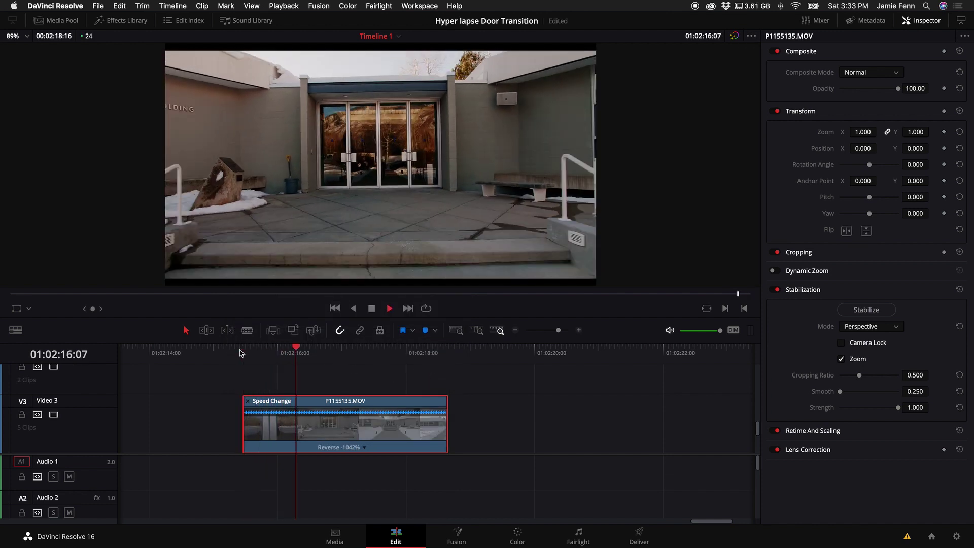
{"action": "key", "text": "space"}
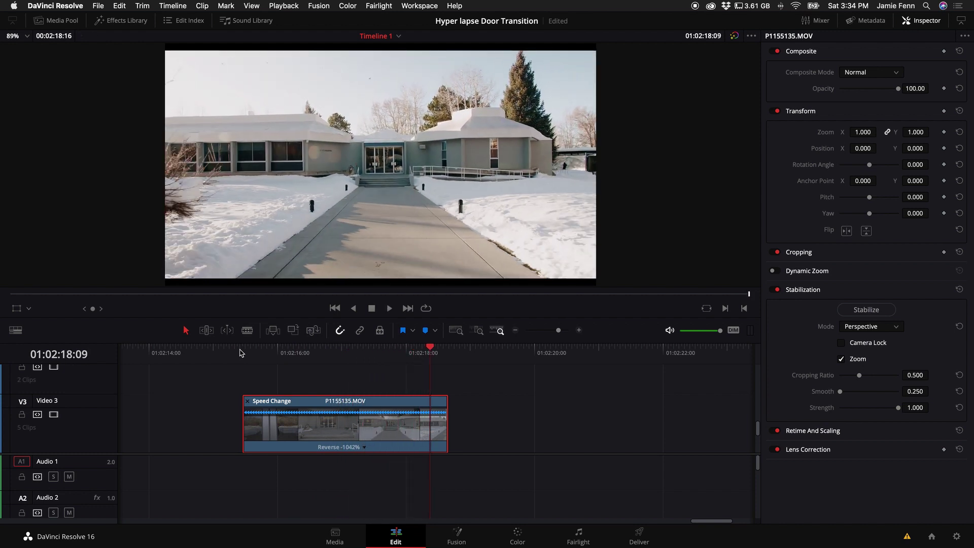
{"action": "key", "text": "super+s"}
- Review the stabilization modes and stabilize the reversed clip in Perspective mode
{"action": "left_click", "coordinate": [309, 352]}
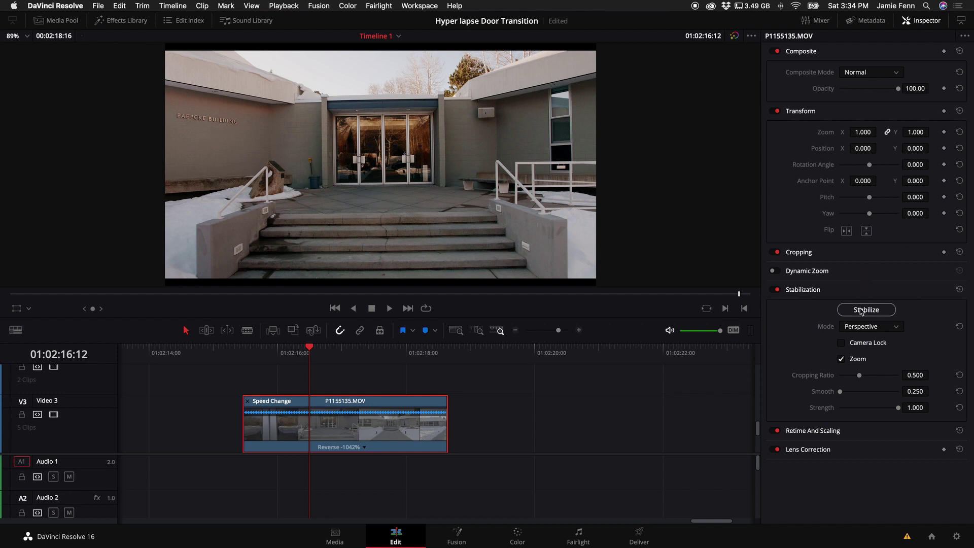
{"action": "left_click", "coordinate": [858, 327]}
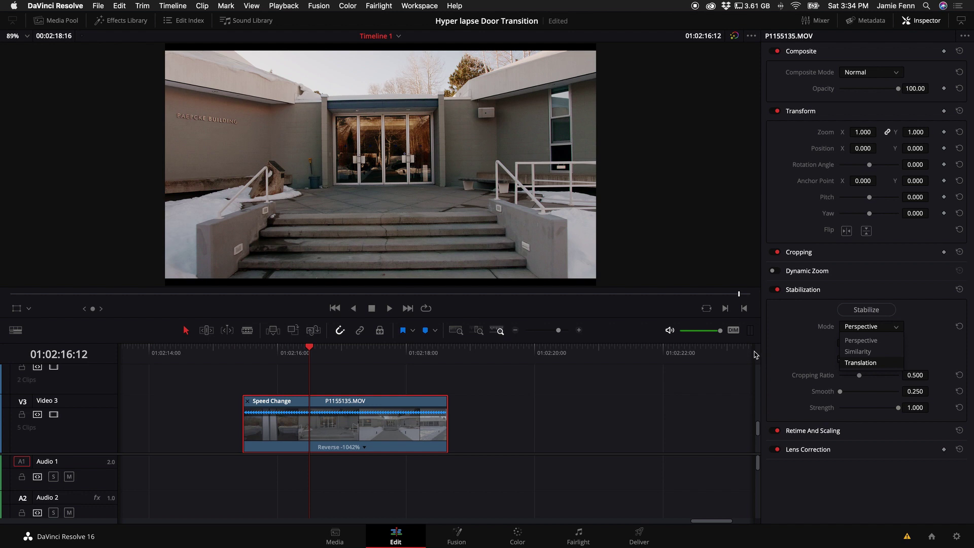
{"action": "left_click", "coordinate": [803, 343]}
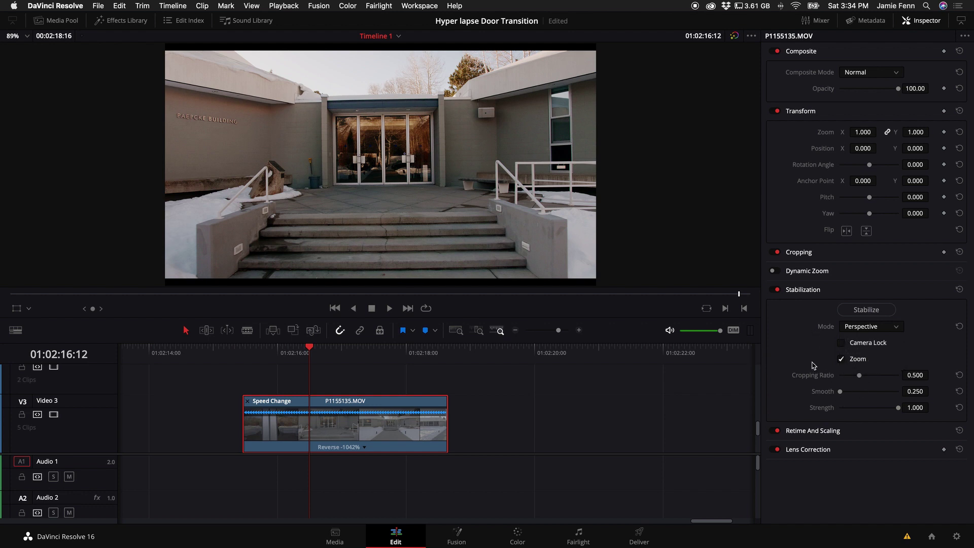
{"action": "left_click", "coordinate": [866, 310]}
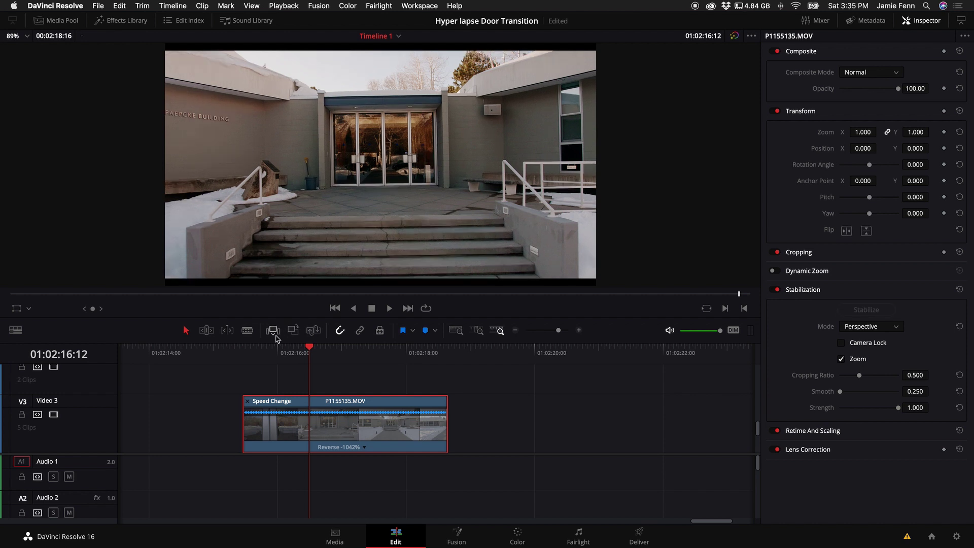
- Play back the stabilized clip from near its start to check how smooth the motion is
{"action": "left_click", "coordinate": [250, 350]}
{"action": "key", "text": "space"}
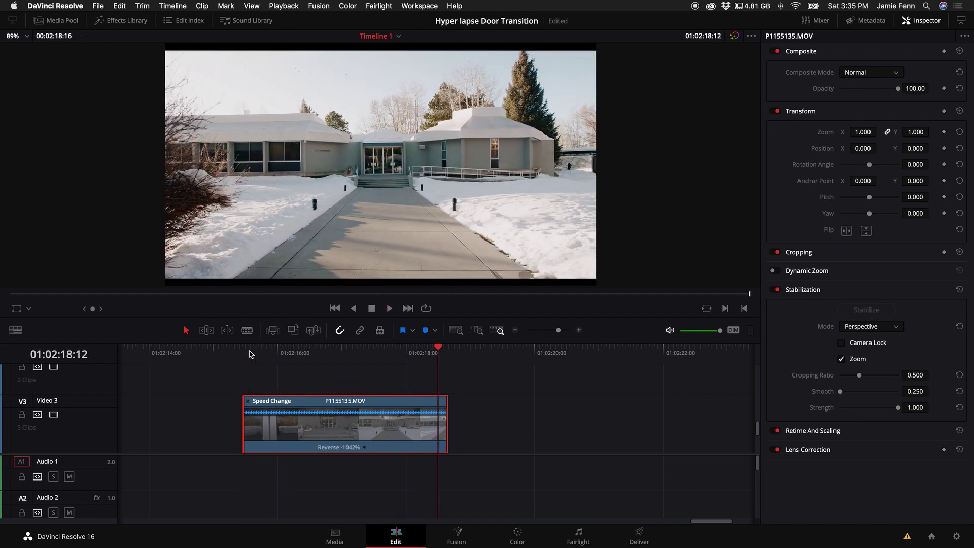
{"action": "left_click", "coordinate": [250, 350]}
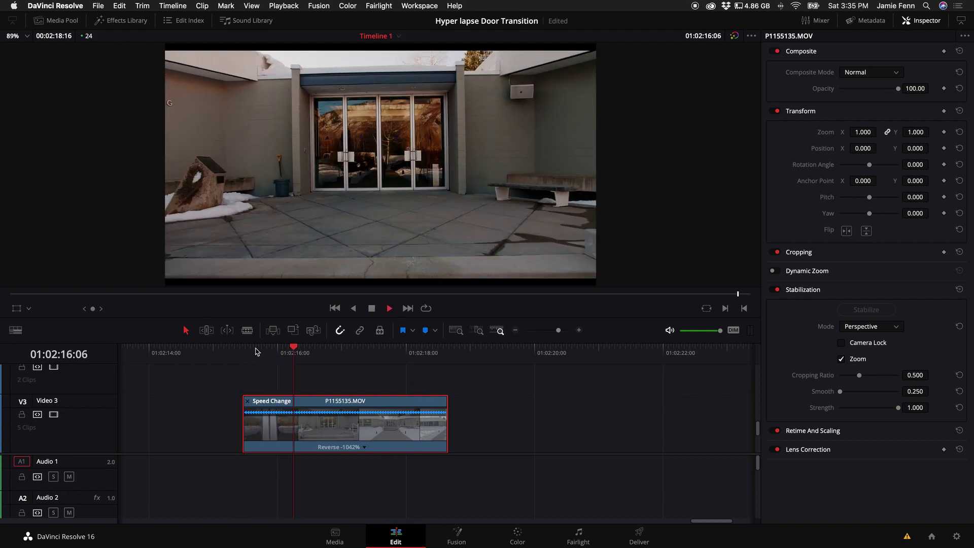
- Generate optimized media for the stabilized, reversed clip
{"action": "right_click", "coordinate": [330, 425]}
{"action": "left_click", "coordinate": [381, 334]}
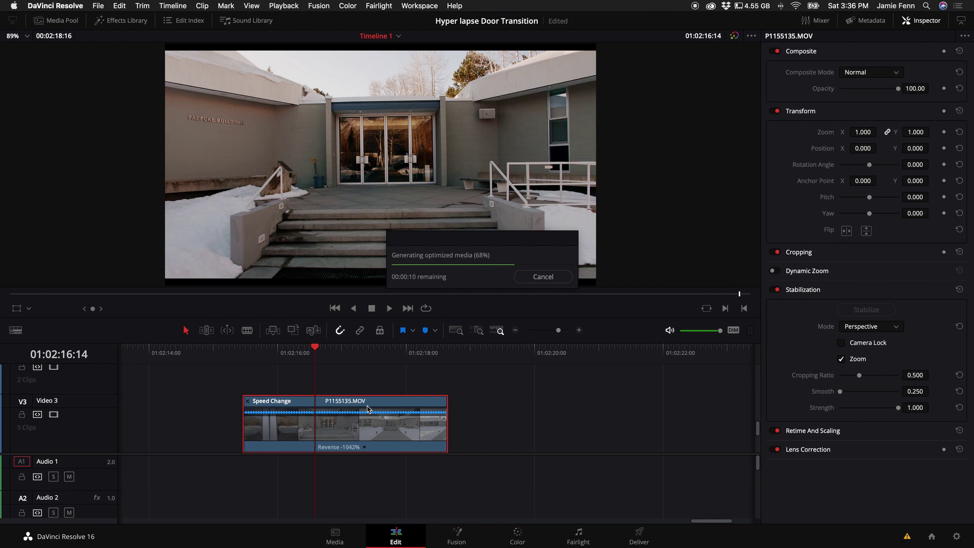
{"action": "scroll", "coordinate": [361, 390], "scroll_direction": "up", "scroll_amount": 3}
{"action": "scroll", "coordinate": [361, 390], "scroll_direction": "down", "scroll_amount": 3}
- Convert the stabilized clip into a new Fusion clip and open it on the Fusion page with the doors in view
{"action": "right_click", "coordinate": [380, 402]}
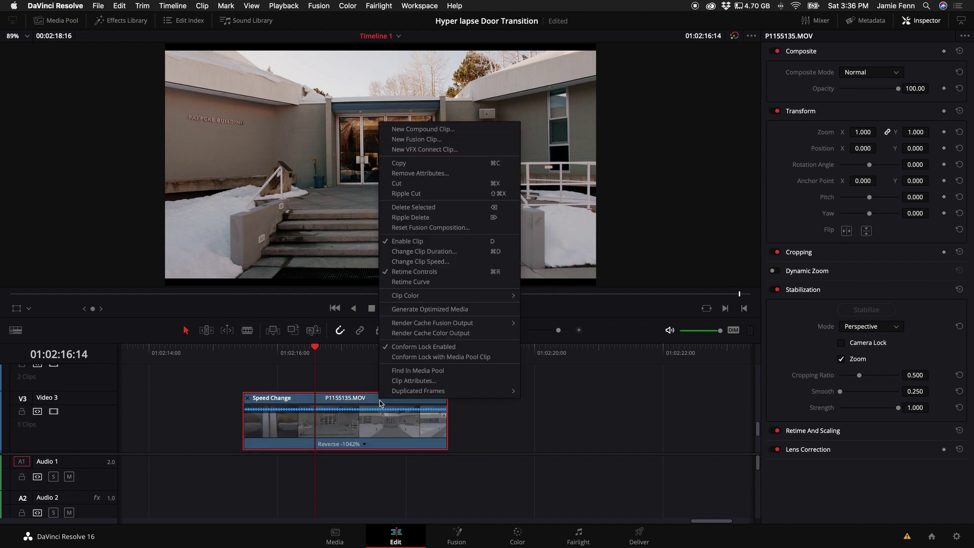
{"action": "left_click", "coordinate": [417, 140]}
{"action": "left_click_drag", "start_coordinate": [286, 354], "coordinate": [311, 348]}
{"action": "left_click", "coordinate": [328, 412]}
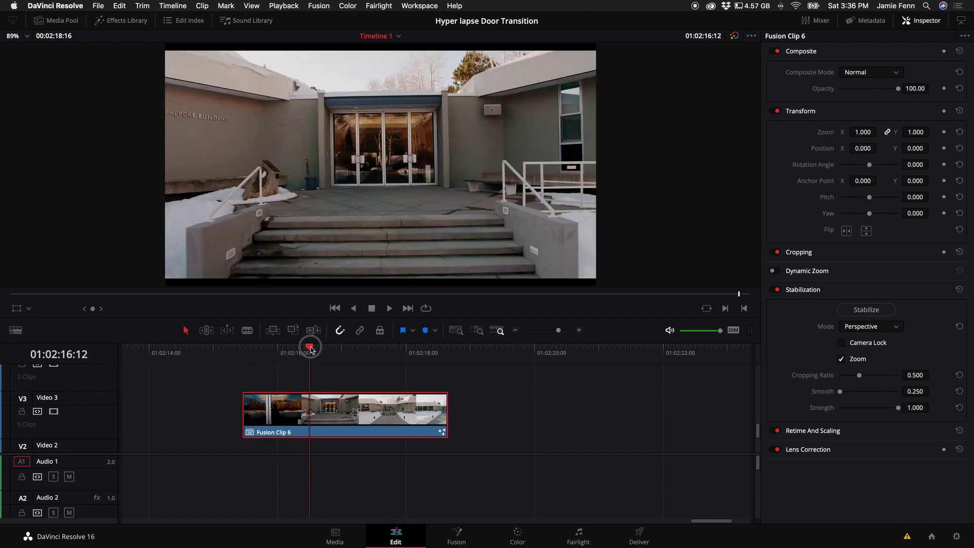
{"action": "left_click", "coordinate": [459, 540]}
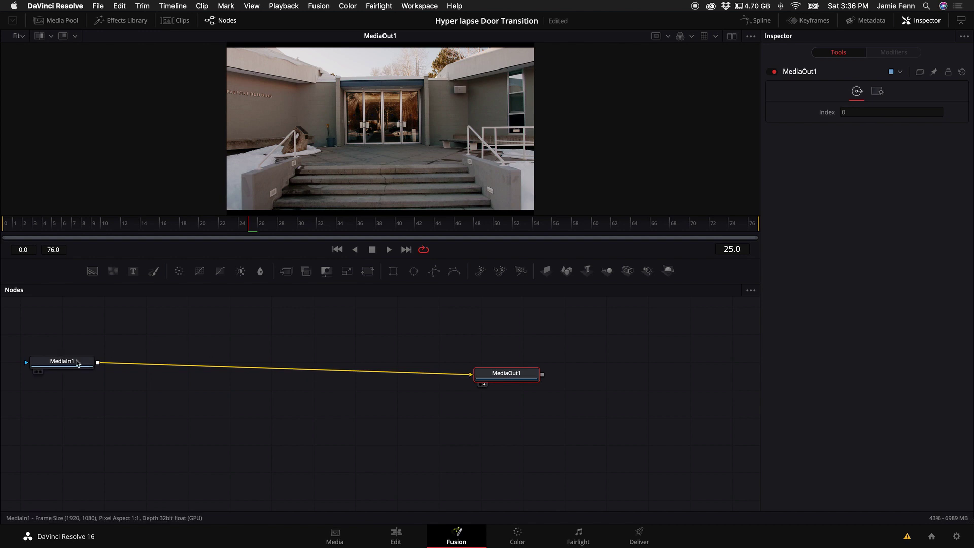
- Go to frame 26 and move the MediaIn1 node closer to MediaOut1
{"action": "left_click", "coordinate": [80, 370]}
{"action": "left_click_drag", "start_coordinate": [124, 224], "coordinate": [259, 231]}
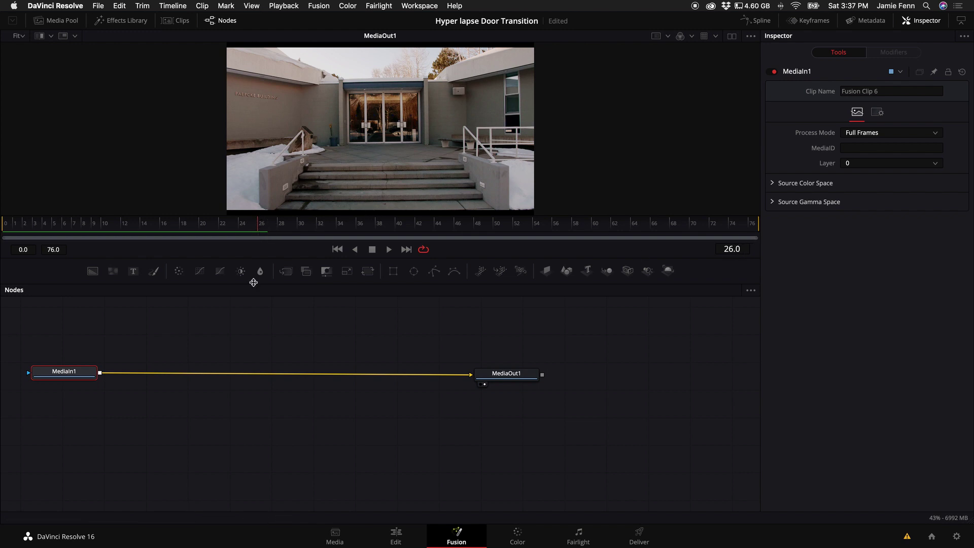
{"action": "left_click_drag", "start_coordinate": [70, 380], "coordinate": [131, 381]}
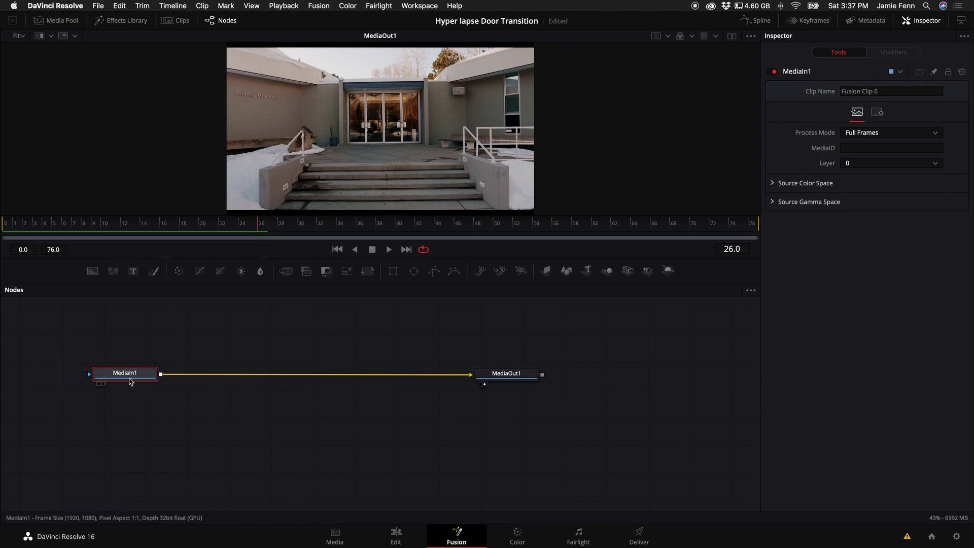
- Add an inverted polygon mask to MediaIn1 and trace a closed shape around the building's glass door frame at frame 26
{"action": "left_click", "coordinate": [435, 276]}
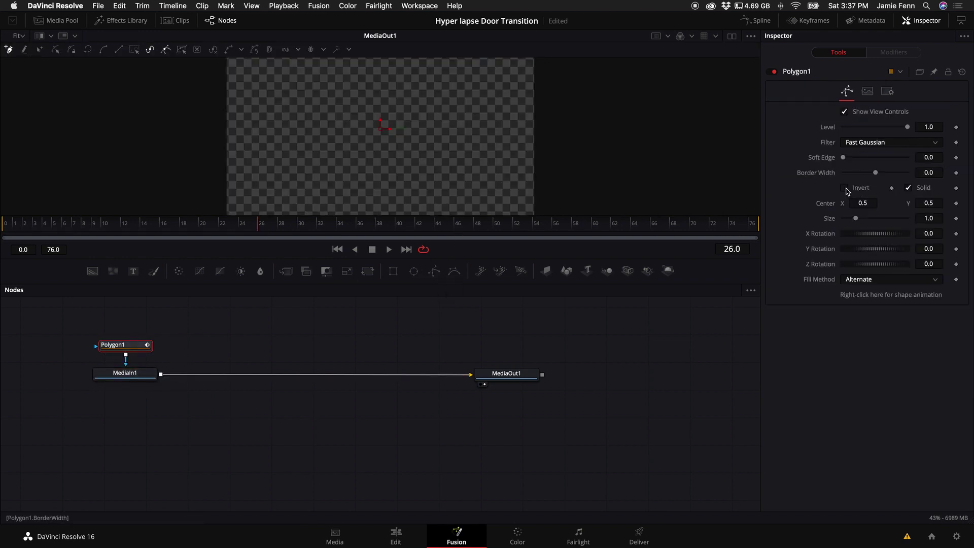
{"action": "left_click", "coordinate": [844, 188]}
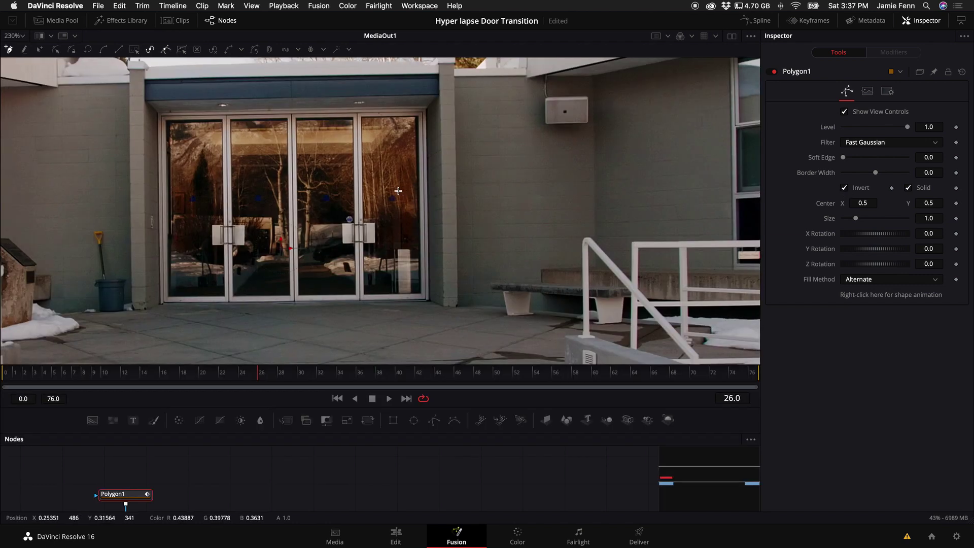
{"action": "scroll", "coordinate": [424, 113], "scroll_direction": "up", "scroll_amount": 2}
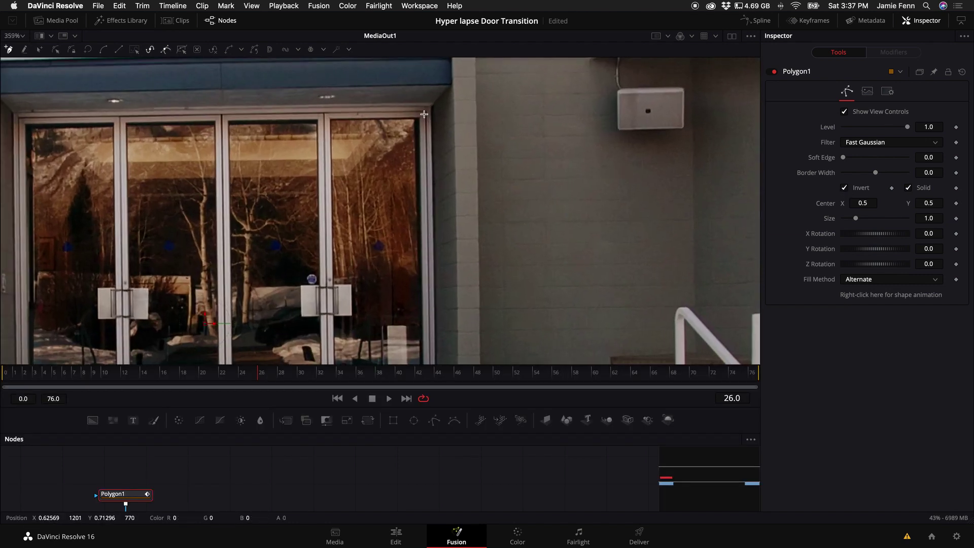
{"action": "scroll", "coordinate": [435, 202], "scroll_direction": "up", "scroll_amount": 2}
{"action": "scroll", "coordinate": [436, 202], "scroll_direction": "down", "scroll_amount": 3}
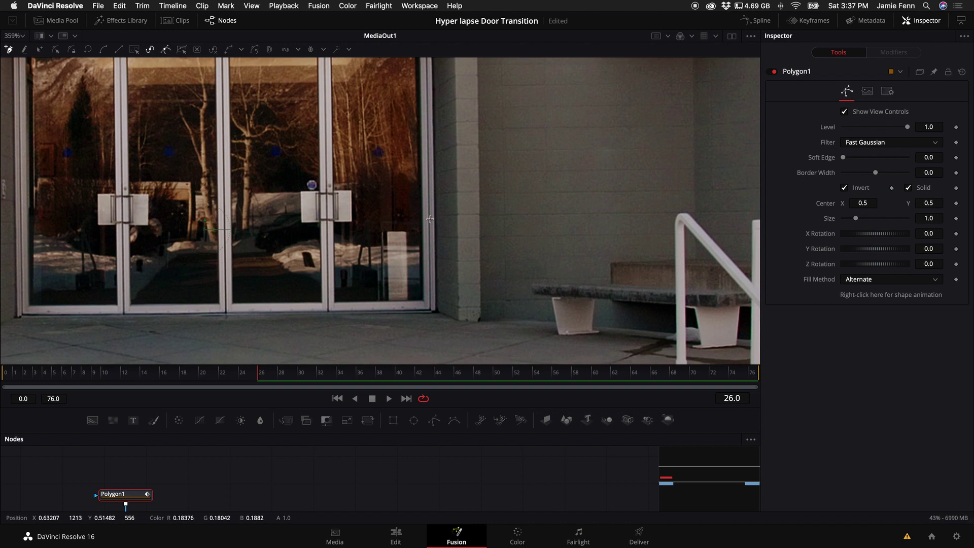
{"action": "scroll", "coordinate": [336, 305], "scroll_direction": "left", "scroll_amount": 5}
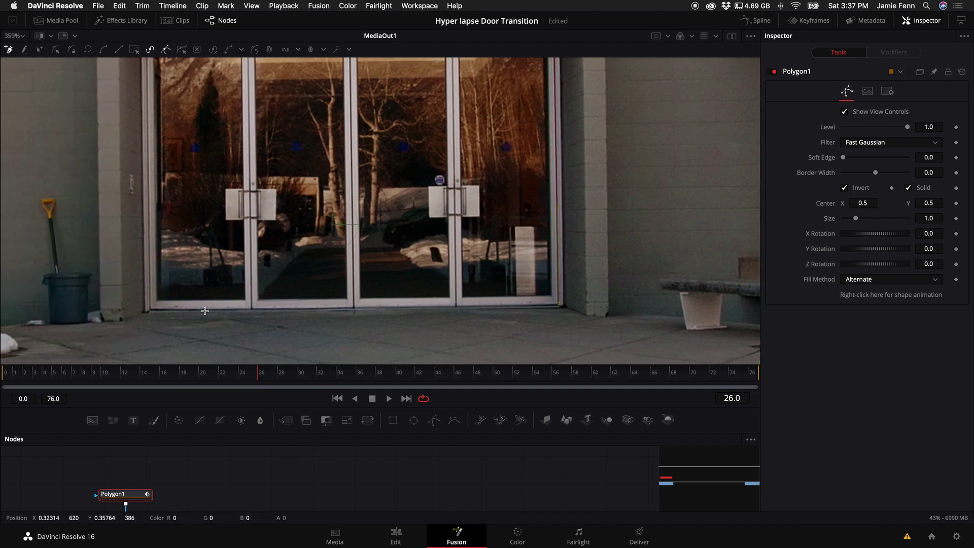
{"action": "scroll", "coordinate": [162, 310], "scroll_direction": "up", "scroll_amount": 8}
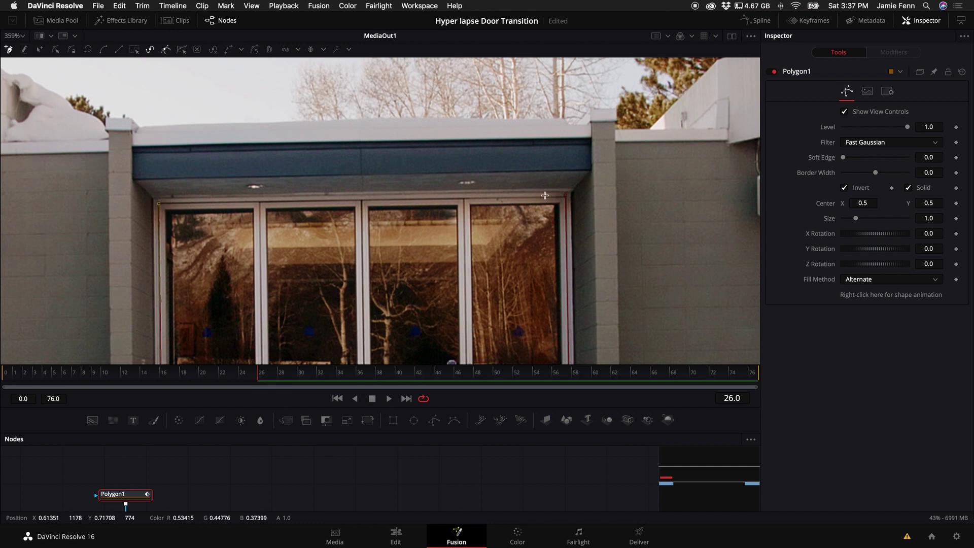
{"action": "left_click", "coordinate": [565, 195]}
{"action": "key", "text": "ctrl+f"}
{"action": "scroll", "coordinate": [455, 243], "scroll_direction": "up", "scroll_amount": 4}
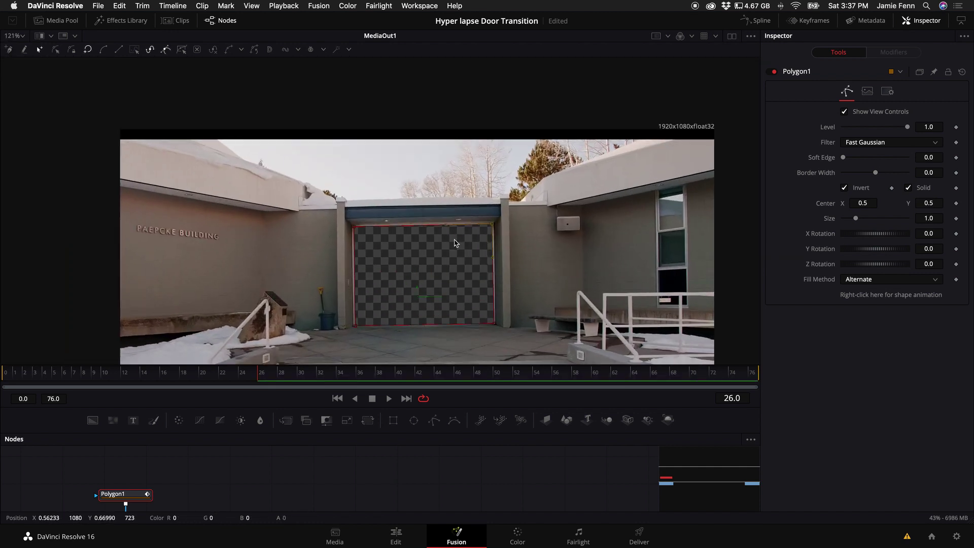
- Move through the animated door mask from frame 3 to frame 26 and examine its edges around the door frame
{"action": "left_click_drag", "start_coordinate": [258, 373], "coordinate": [259, 373]}
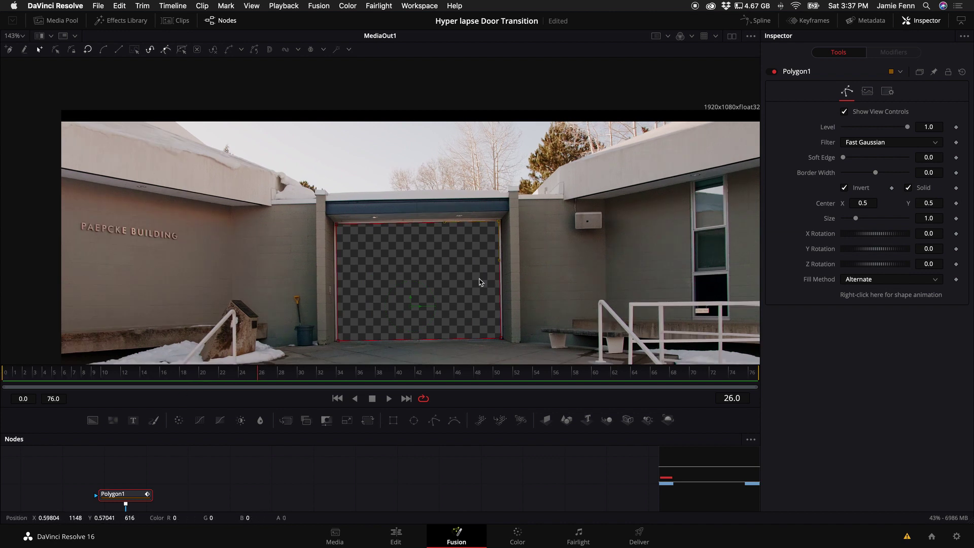
{"action": "scroll", "coordinate": [453, 288], "scroll_direction": "down", "scroll_amount": 3}
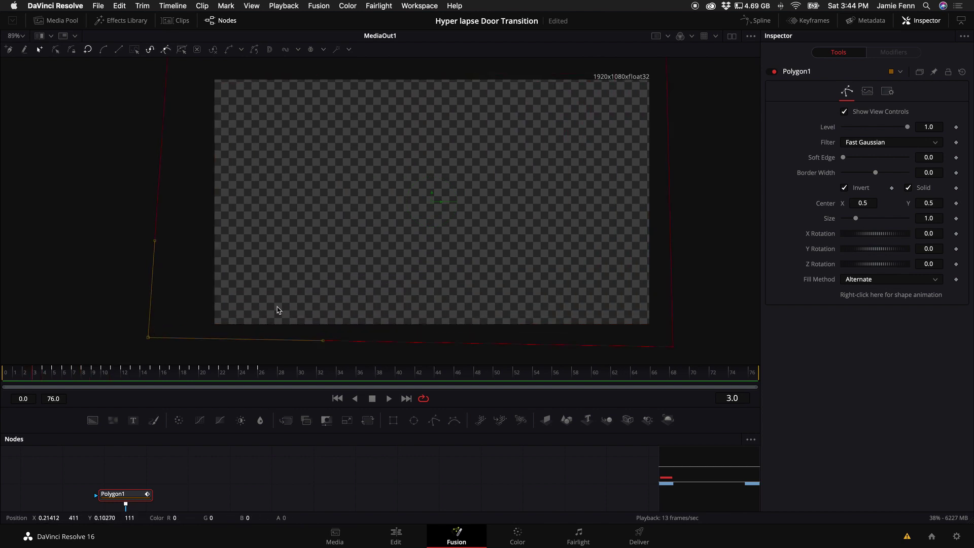
{"action": "key", "text": "Right"}
{"action": "key", "text": "Right"}
{"action": "key", "text": "Right"}
{"action": "left_click_drag", "start_coordinate": [229, 374], "coordinate": [257, 378]}
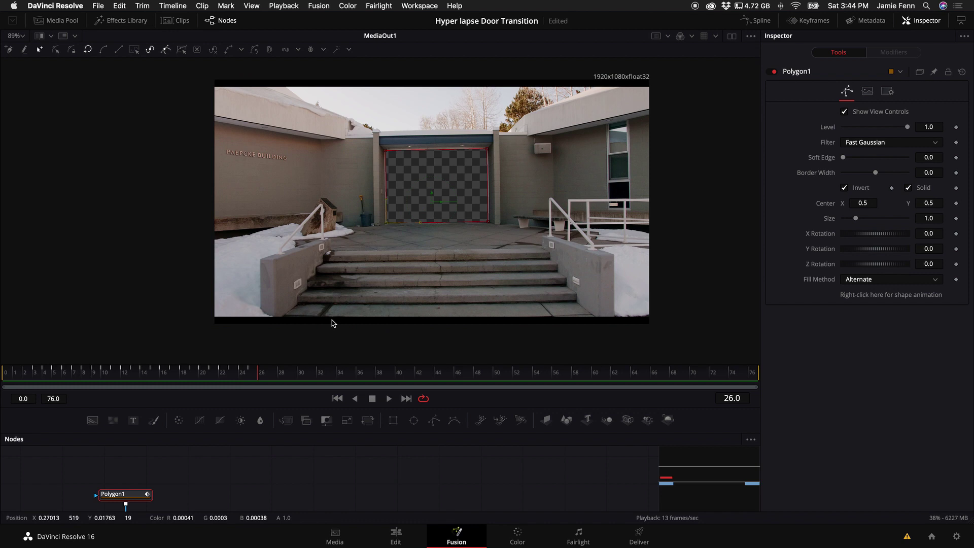
{"action": "scroll", "coordinate": [415, 212], "scroll_direction": "up", "scroll_amount": 5}
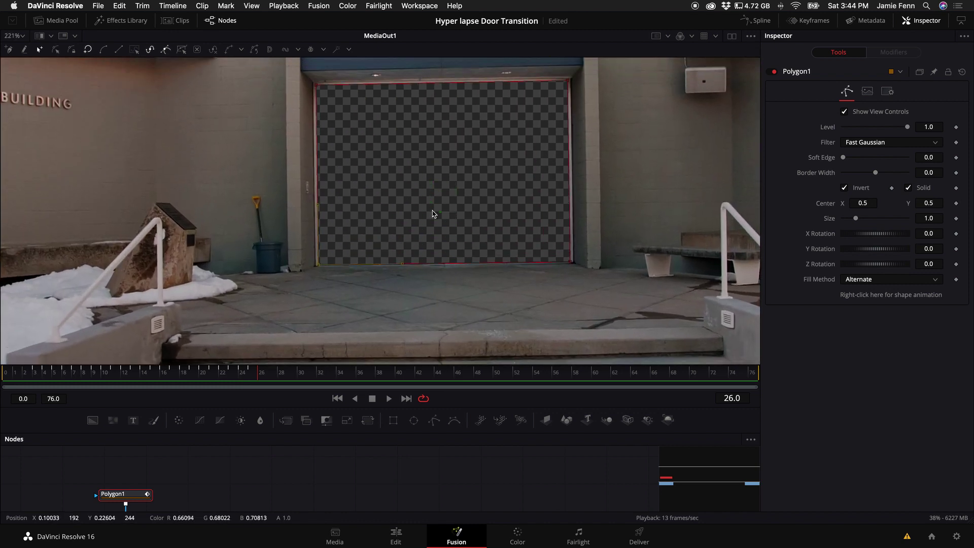
- Step through frames 26 to 31 and back to examine how the mask sits on the door frame
{"action": "key", "text": "Right"}
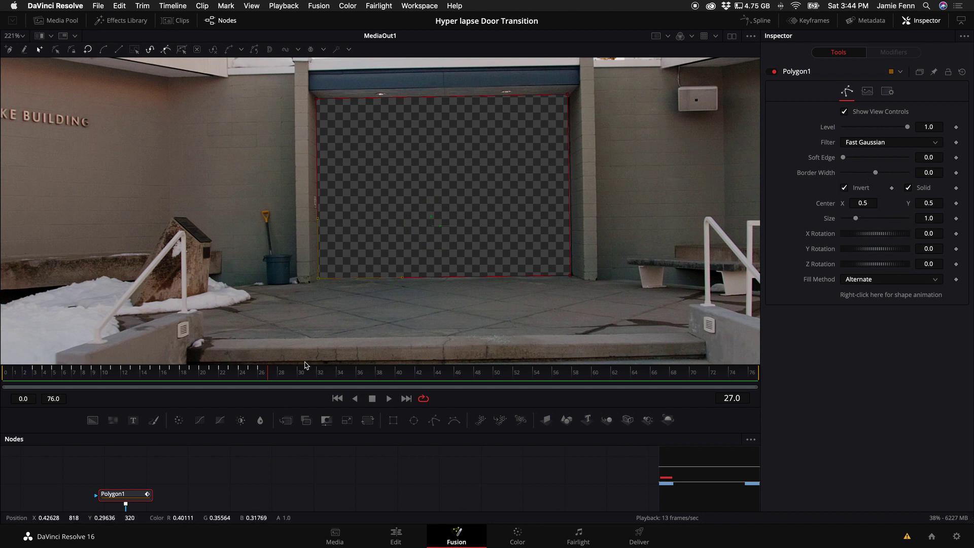
{"action": "key", "text": "Right"}
{"action": "key", "text": "Right"}
{"action": "key", "text": "Right"}
{"action": "key", "text": "Right"}
{"action": "key", "text": "Right"}
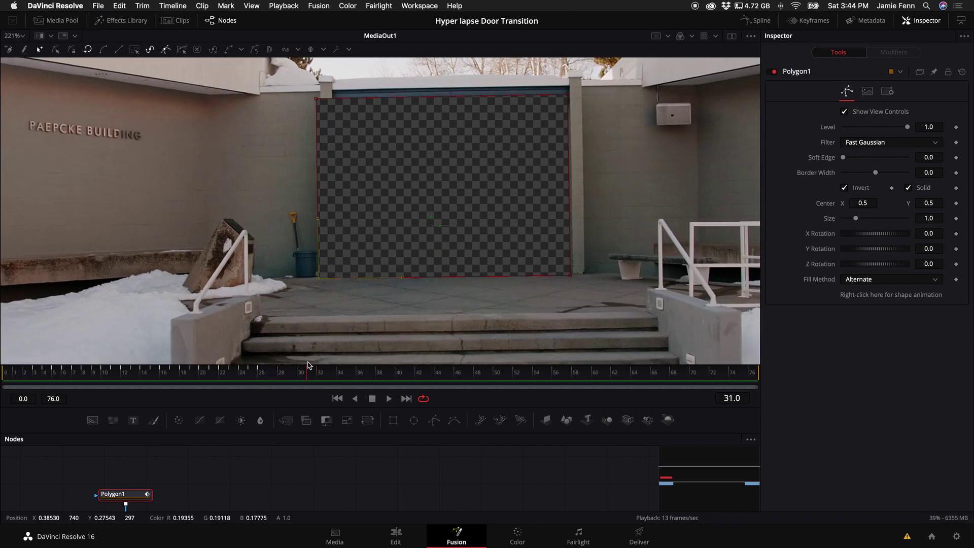
{"action": "key", "text": "Left"}
{"action": "key", "text": "Left"}
{"action": "key", "text": "Left"}
{"action": "key", "text": "Left"}
{"action": "key", "text": "Left"}
{"action": "key", "text": "Left"}
{"action": "key", "text": "Left"}
{"action": "key", "text": "Left"}
{"action": "key", "text": "Right"}
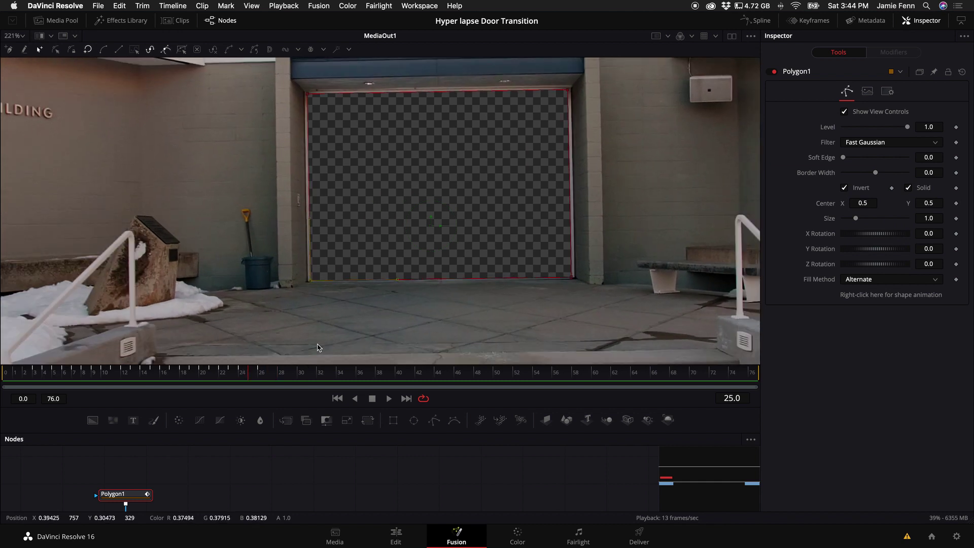
{"action": "key", "text": "Right"}
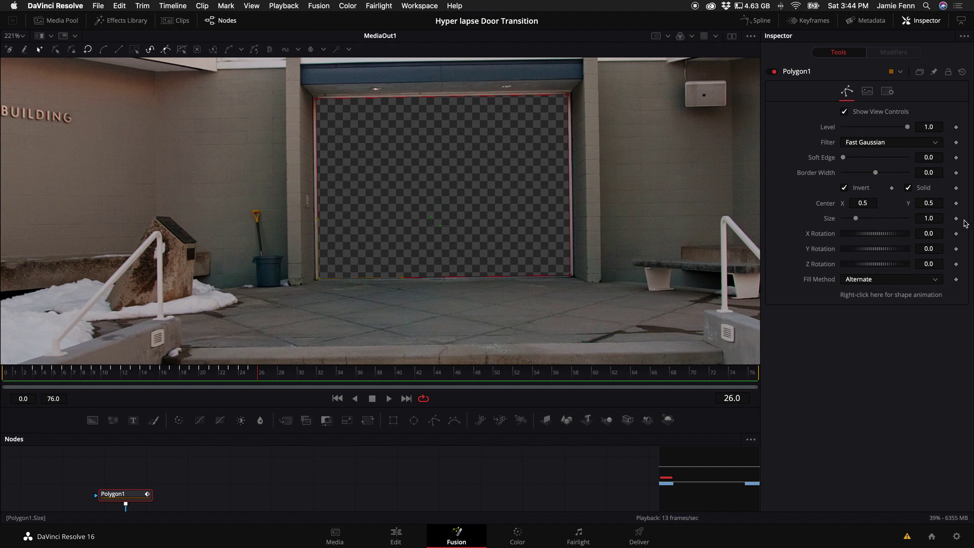
- Keyframe the Polygon1 mask's Size at 1.0 on frame 26 and set it to 0.0 on frame 27
{"action": "left_click", "coordinate": [956, 219]}
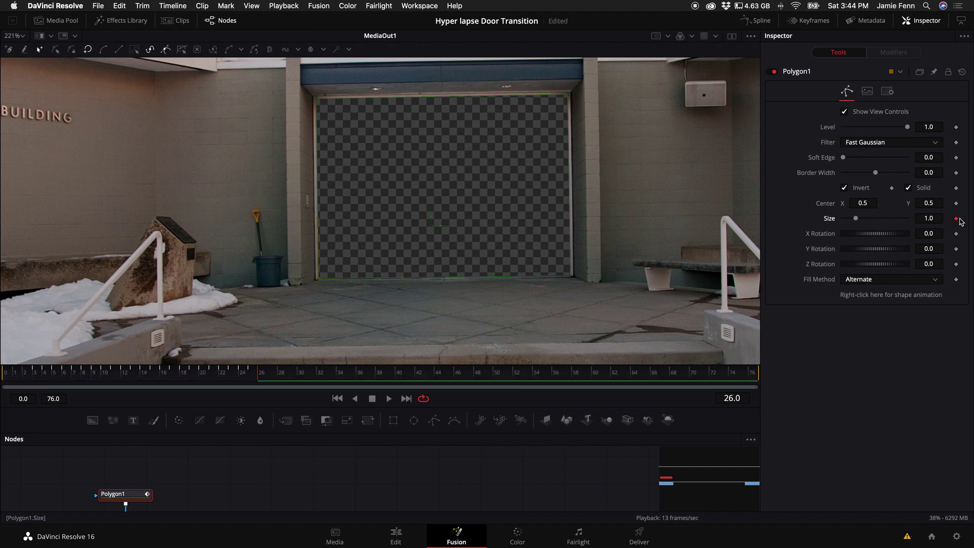
{"action": "key", "text": "Right"}
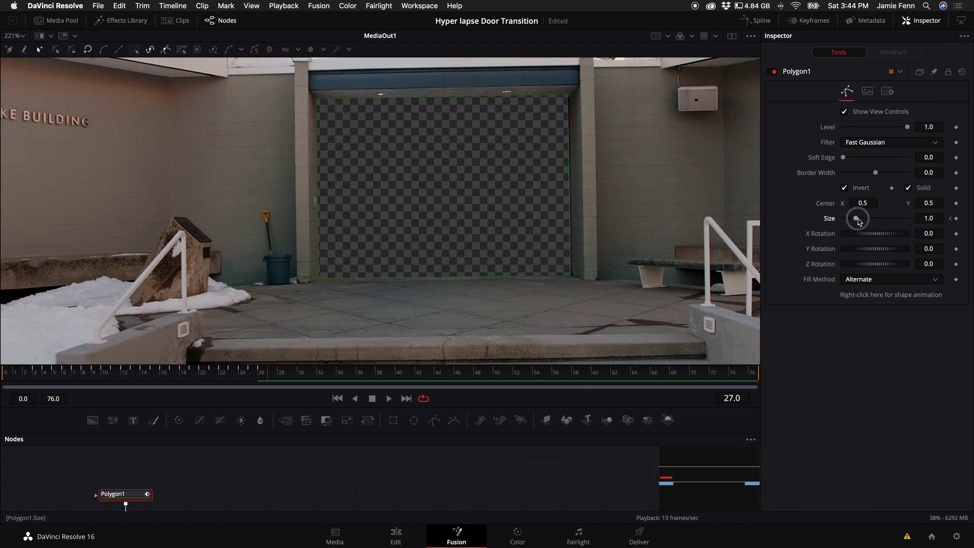
{"action": "left_click_drag", "start_coordinate": [856, 219], "coordinate": [781, 221]}
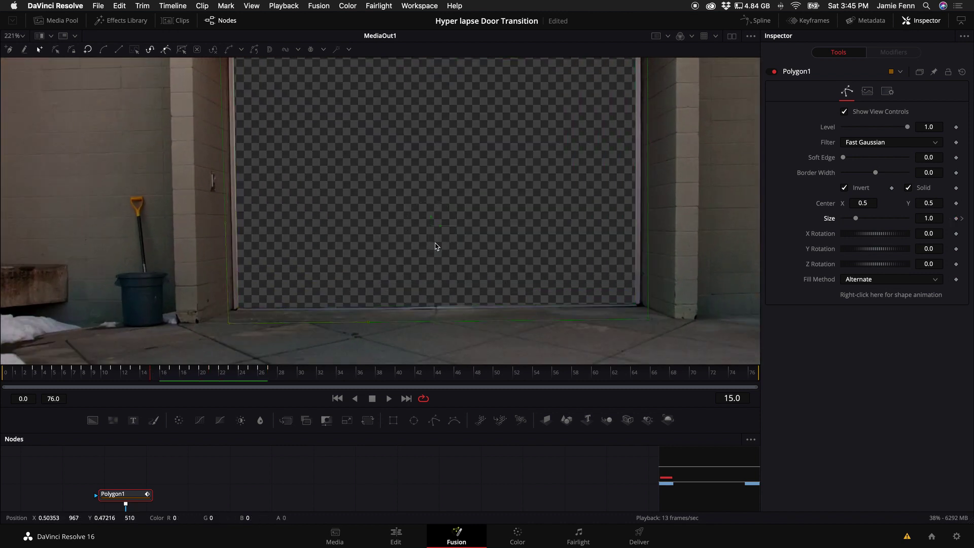
- Play the composition from the first frame at full-frame view to review the animated door mask
{"action": "scroll", "coordinate": [434, 258], "scroll_direction": "down", "scroll_amount": 5}
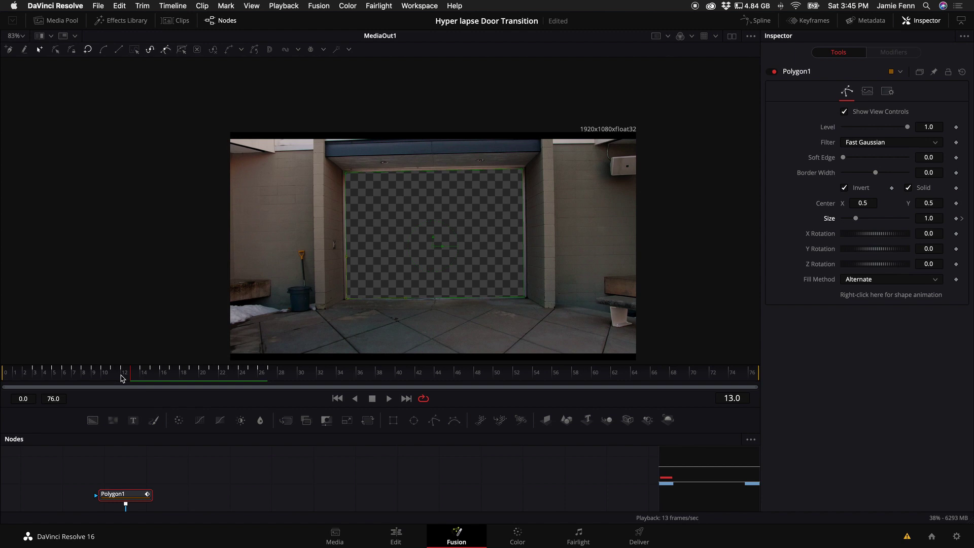
{"action": "left_click_drag", "start_coordinate": [117, 375], "coordinate": [1, 376]}
{"action": "key", "text": "space"}
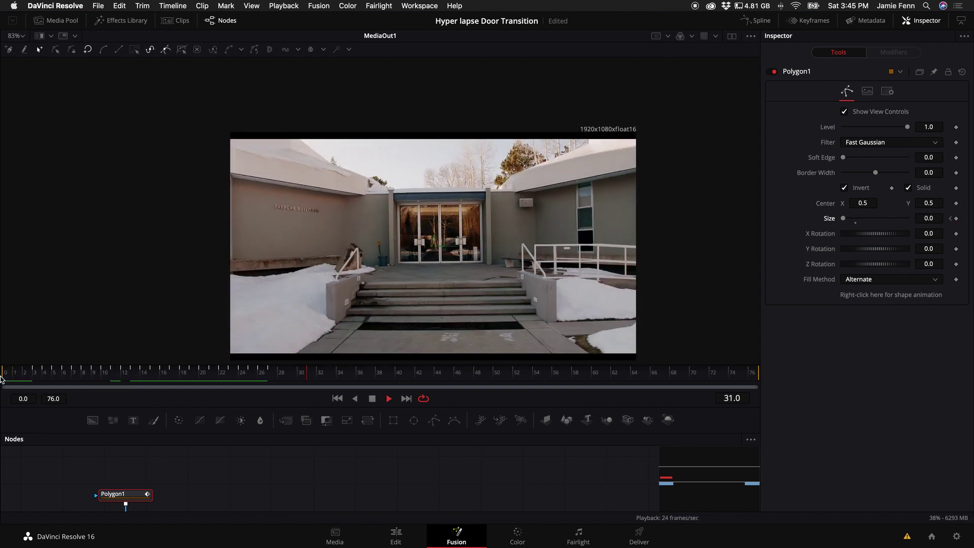
{"action": "key", "text": "space"}
{"action": "left_click", "coordinate": [34, 378]}
{"action": "key", "text": "space"}
{"action": "key", "text": "space"}
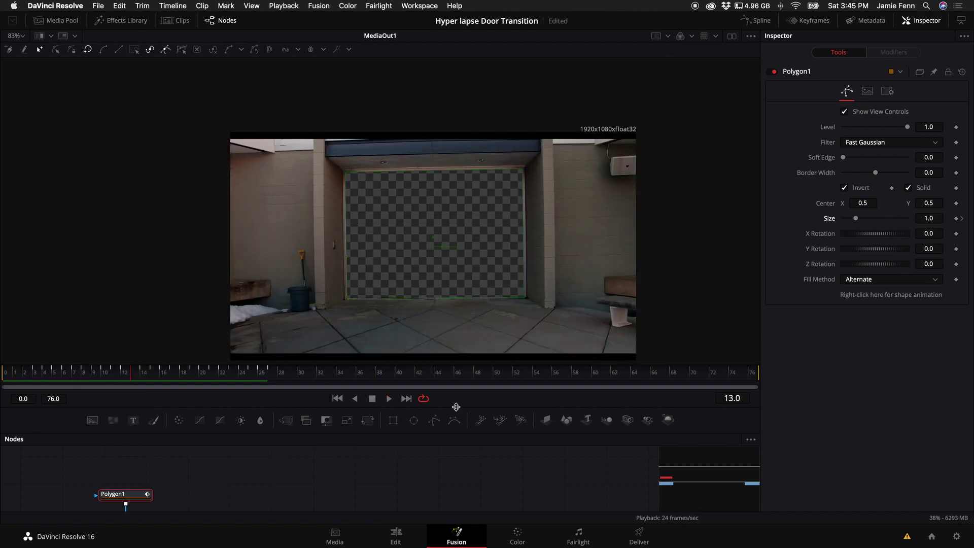
- Go to frame 26, enlarge the node area, and duplicate the Polygon1 and MediaIn1 nodes together
{"action": "left_click_drag", "start_coordinate": [460, 408], "coordinate": [469, 290]}
{"action": "left_click_drag", "start_coordinate": [235, 253], "coordinate": [265, 252]}
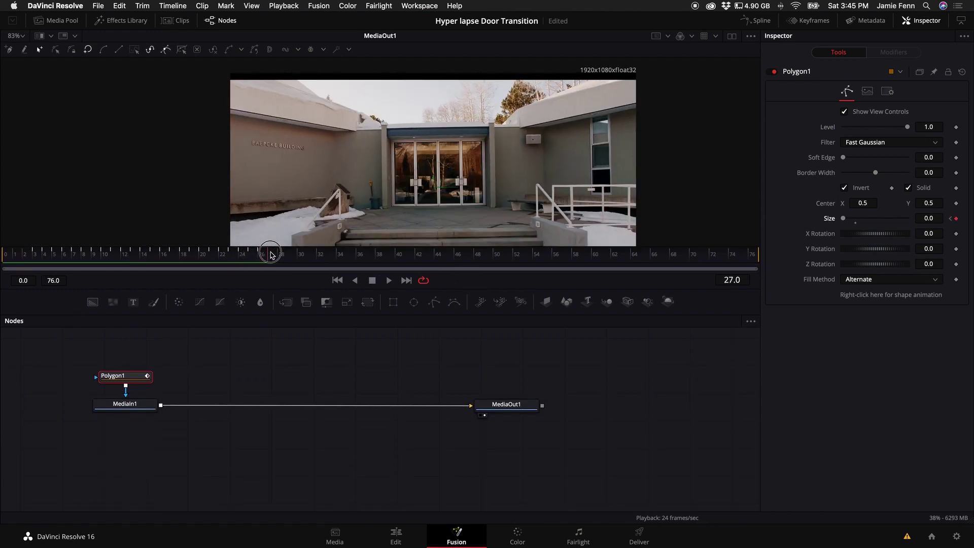
{"action": "key", "text": "Left"}
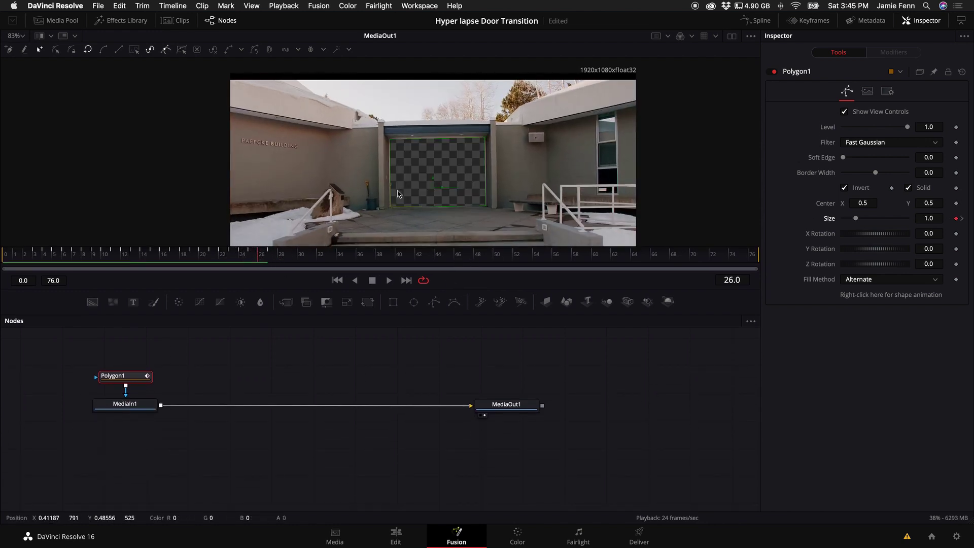
{"action": "left_click_drag", "start_coordinate": [171, 358], "coordinate": [106, 437]}
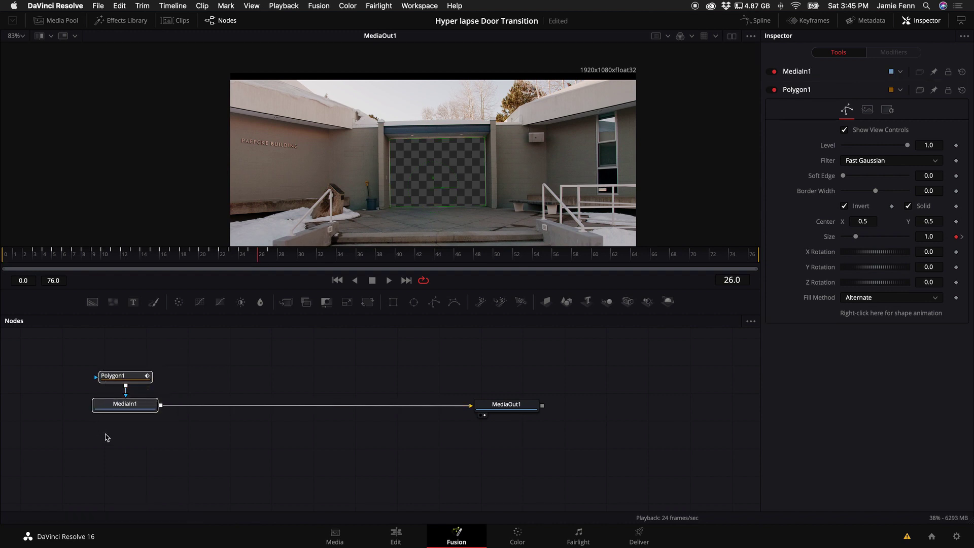
{"action": "scroll", "coordinate": [125, 426], "scroll_direction": "up", "scroll_amount": 2}
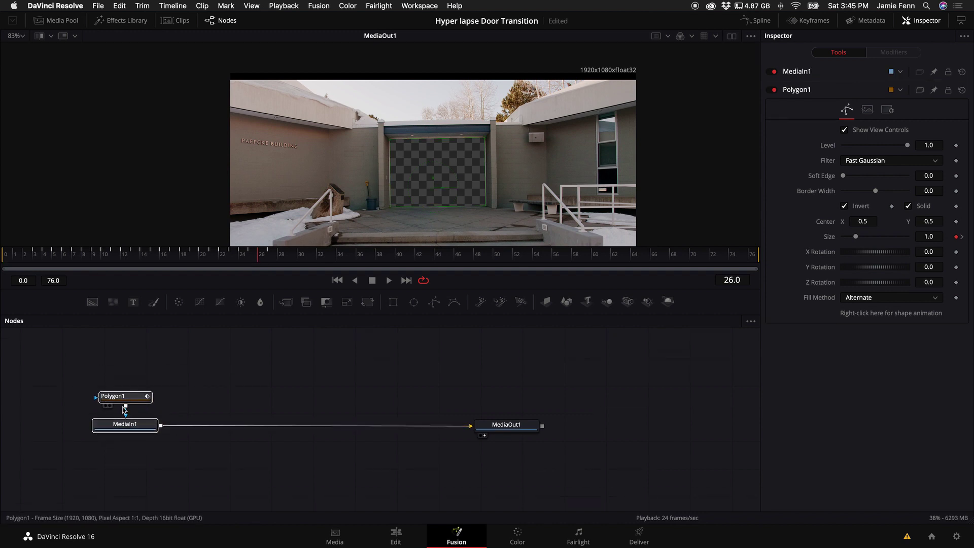
{"action": "key", "text": "ctrl+c"}
{"action": "key", "text": "ctrl+v"}
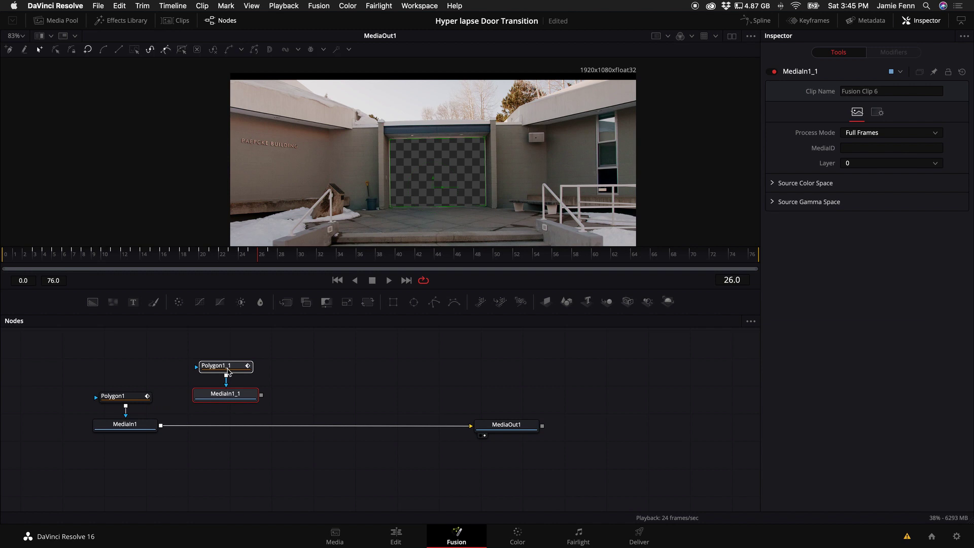
- Insert a Merge node before MediaOut1 with MediaIn1 as its foreground and the copied MediaIn1_1 as its background
{"action": "left_click", "coordinate": [226, 395]}
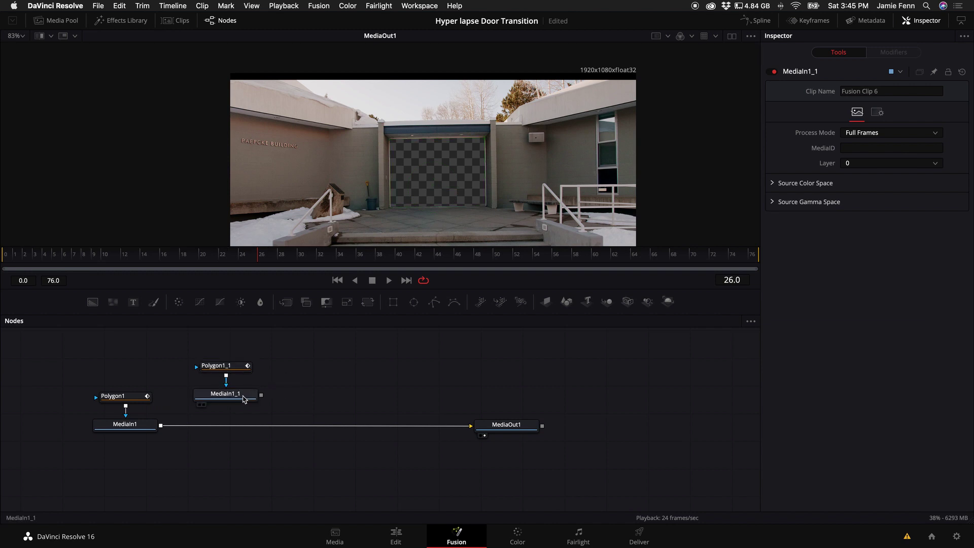
{"action": "left_click", "coordinate": [286, 302]}
{"action": "left_click_drag", "start_coordinate": [312, 398], "coordinate": [260, 408]}
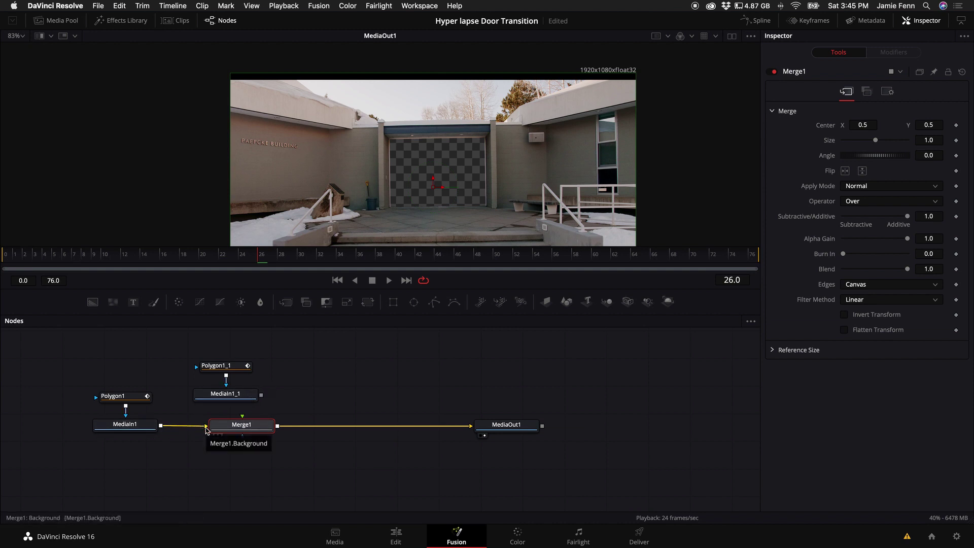
{"action": "left_click_drag", "start_coordinate": [207, 431], "coordinate": [242, 419]}
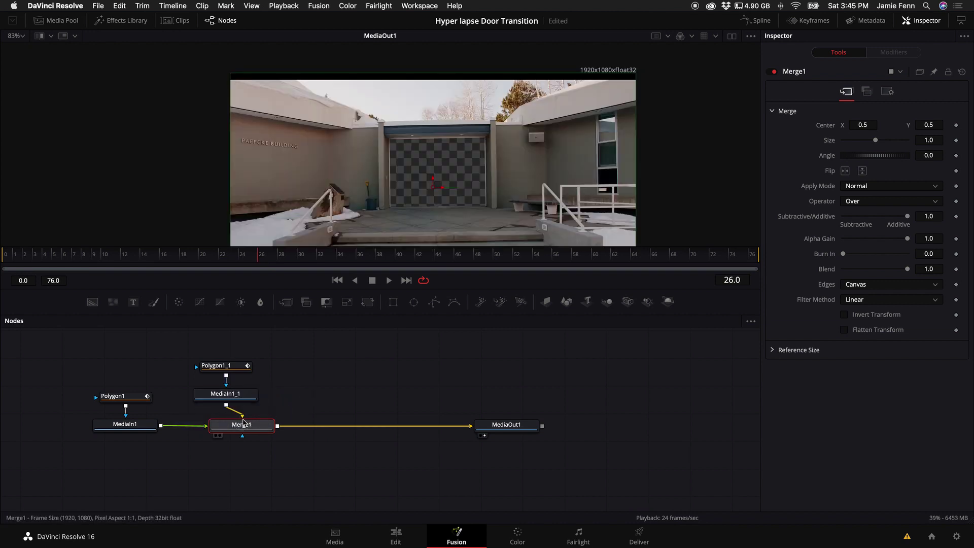
- Turn off Invert on Polygon1_1 and move its two right corners to the doors' centre seam at frame 26
{"action": "left_click", "coordinate": [229, 366]}
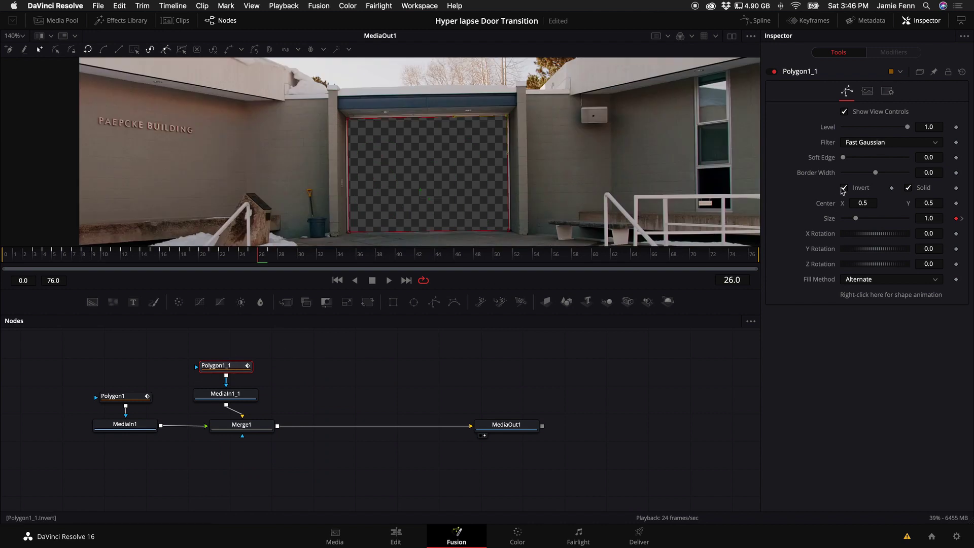
{"action": "left_click", "coordinate": [843, 188]}
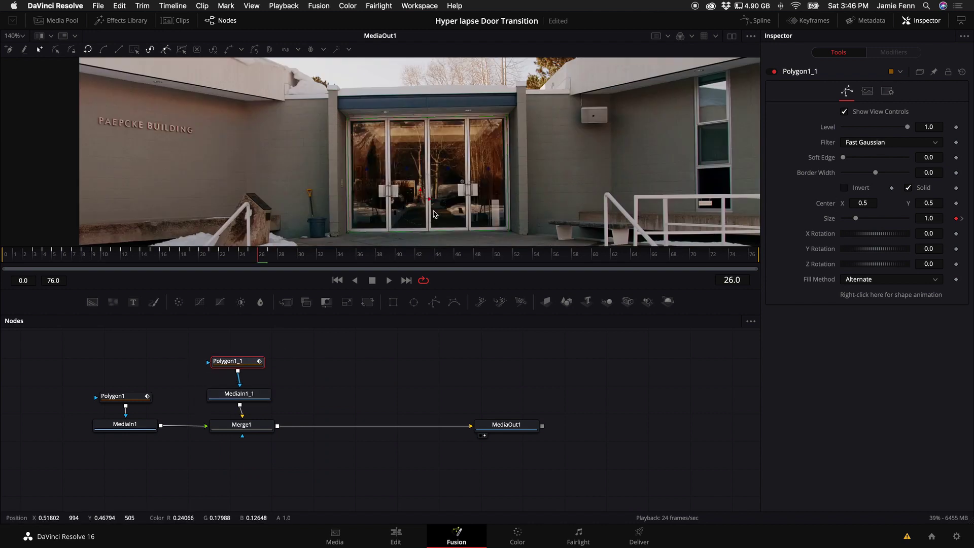
{"action": "scroll", "coordinate": [431, 210], "scroll_direction": "up", "scroll_amount": 5}
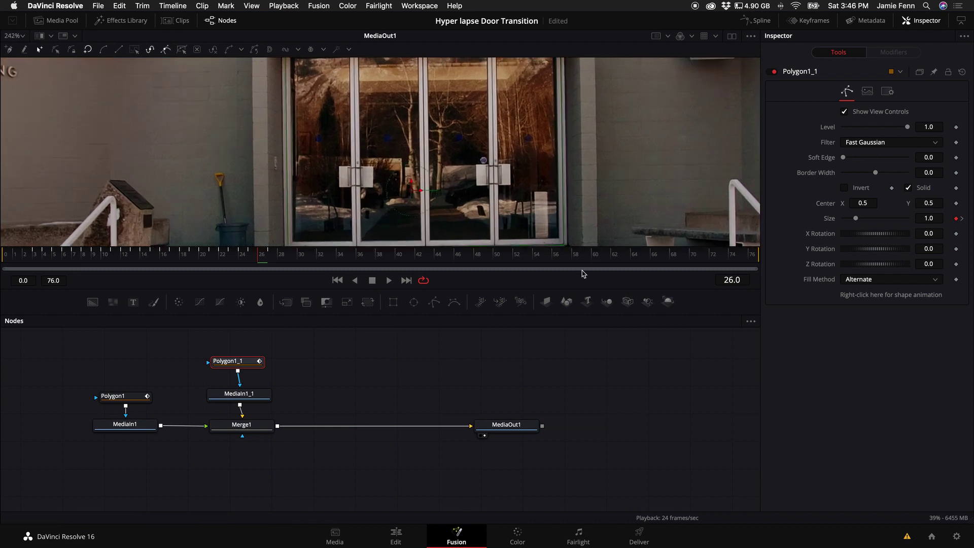
{"action": "scroll", "coordinate": [565, 224], "scroll_direction": "down", "scroll_amount": 3}
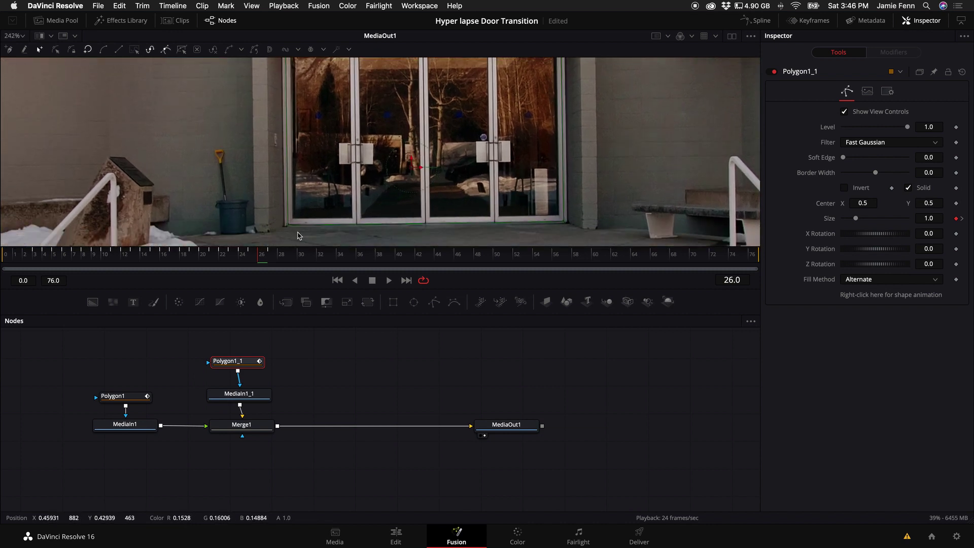
{"action": "scroll", "coordinate": [299, 116], "scroll_direction": "up", "scroll_amount": 3}
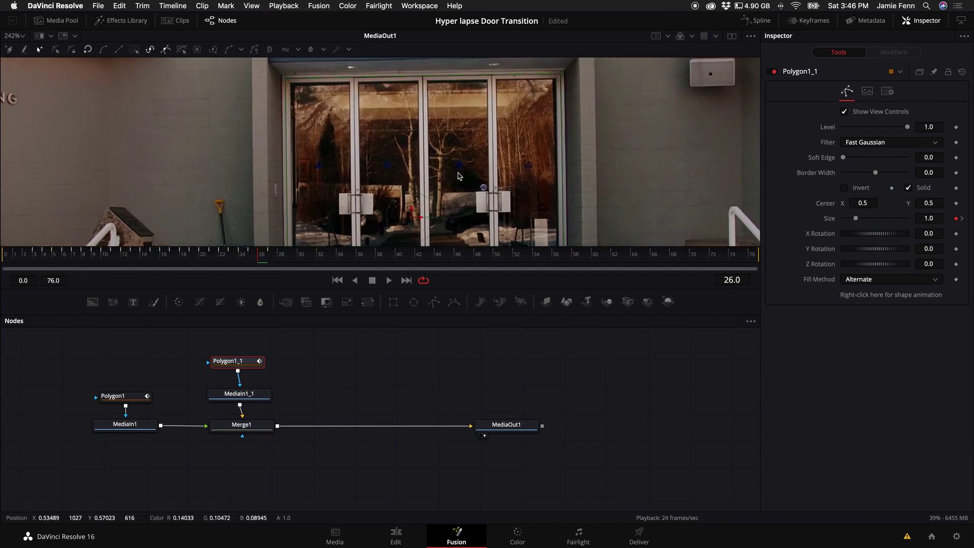
{"action": "scroll", "coordinate": [453, 174], "scroll_direction": "down", "scroll_amount": 2}
{"action": "left_click_drag", "start_coordinate": [564, 245], "coordinate": [425, 246]}
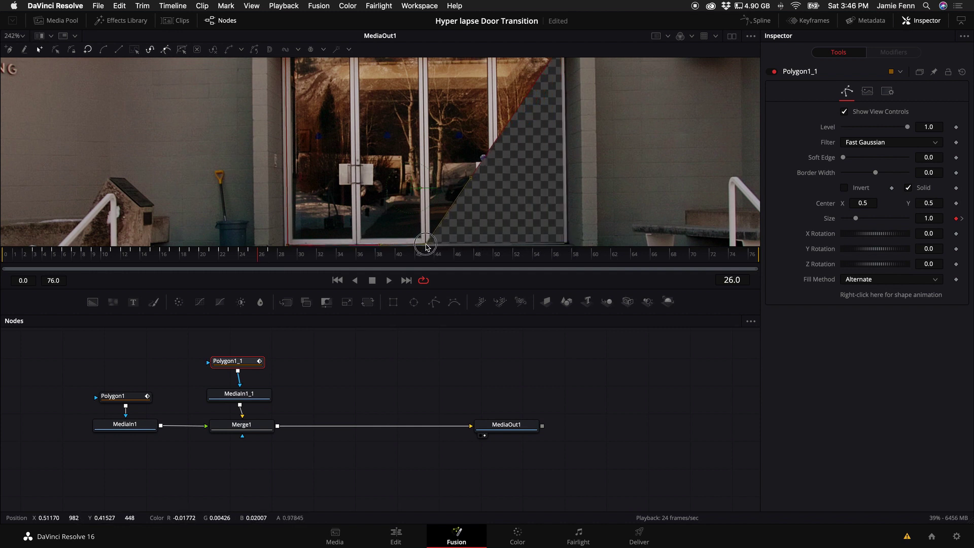
{"action": "scroll", "coordinate": [562, 84], "scroll_direction": "up", "scroll_amount": 2}
{"action": "left_click_drag", "start_coordinate": [544, 84], "coordinate": [426, 82]}
- Refine the moved Polygon1_1 corners at frame 26 so the mask edge follows the left door pair precisely
{"action": "scroll", "coordinate": [435, 235], "scroll_direction": "up", "scroll_amount": 5}
{"action": "scroll", "coordinate": [432, 203], "scroll_direction": "down", "scroll_amount": 5}
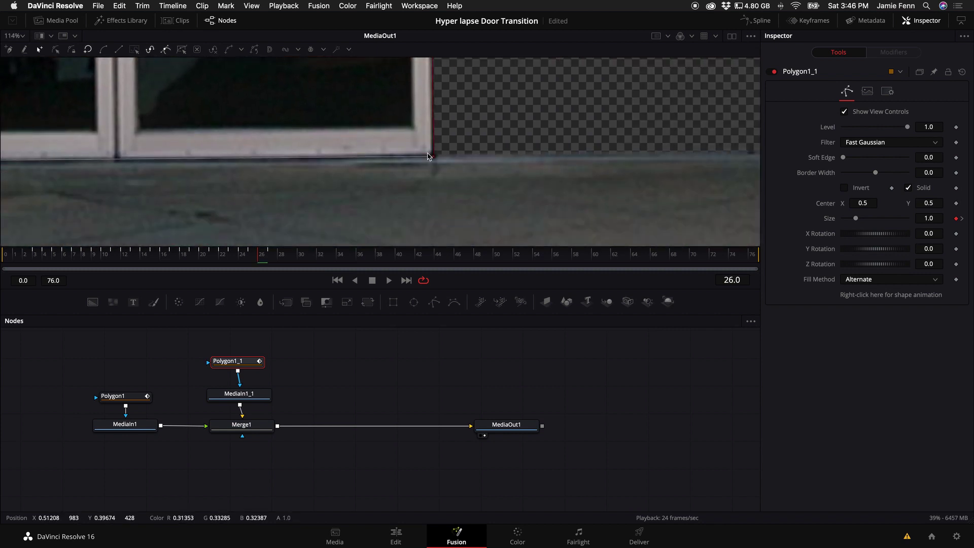
{"action": "left_click", "coordinate": [433, 158]}
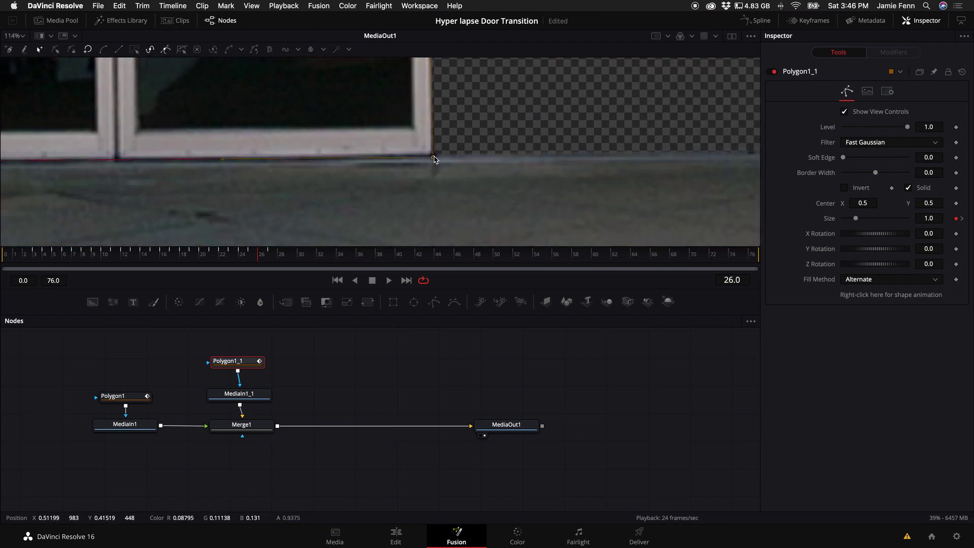
{"action": "scroll", "coordinate": [433, 161], "scroll_direction": "up", "scroll_amount": 20}
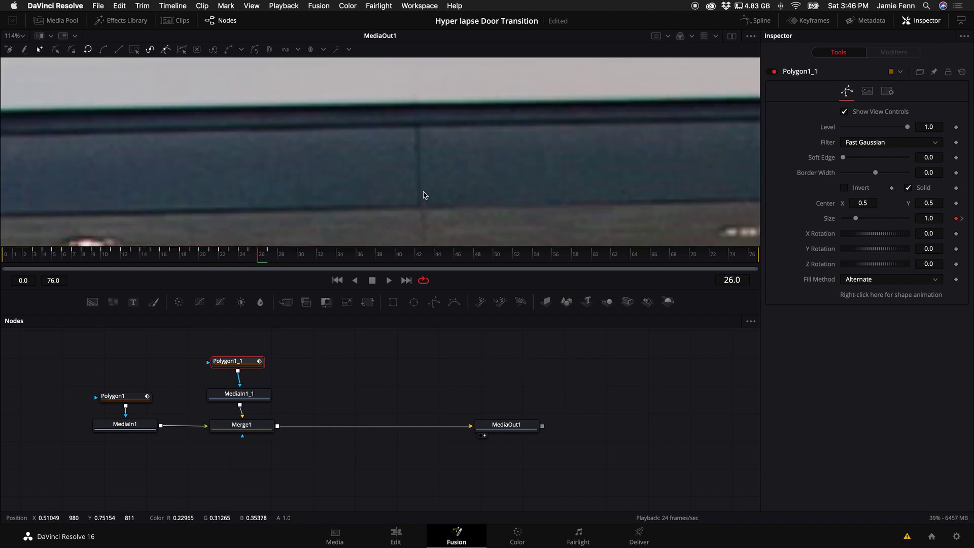
{"action": "scroll", "coordinate": [437, 235], "scroll_direction": "down", "scroll_amount": 5}
{"action": "scroll", "coordinate": [419, 142], "scroll_direction": "down", "scroll_amount": 3}
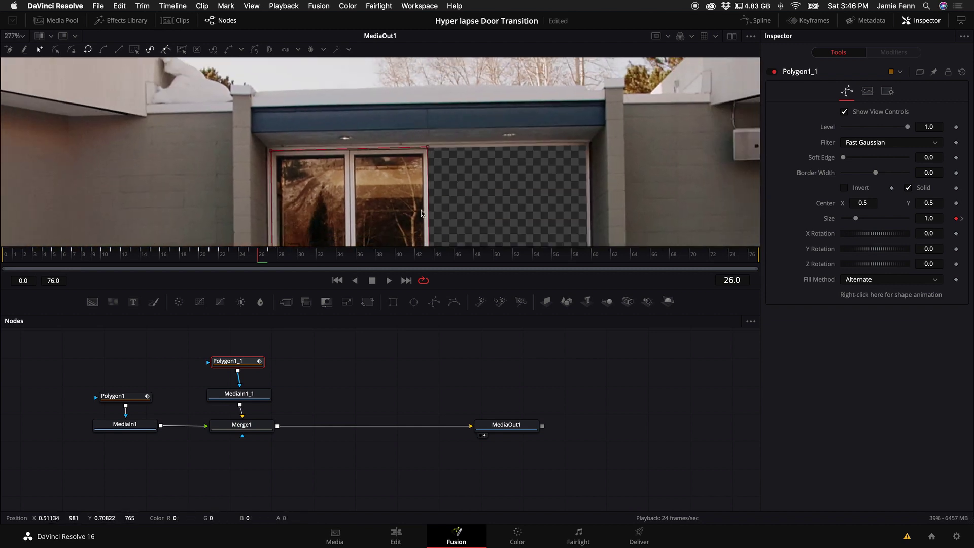
- Enlarge the viewer and move Polygon1_1's right corners to the doors' centre seam on frames 25 and 24
{"action": "left_click_drag", "start_coordinate": [442, 290], "coordinate": [439, 461]}
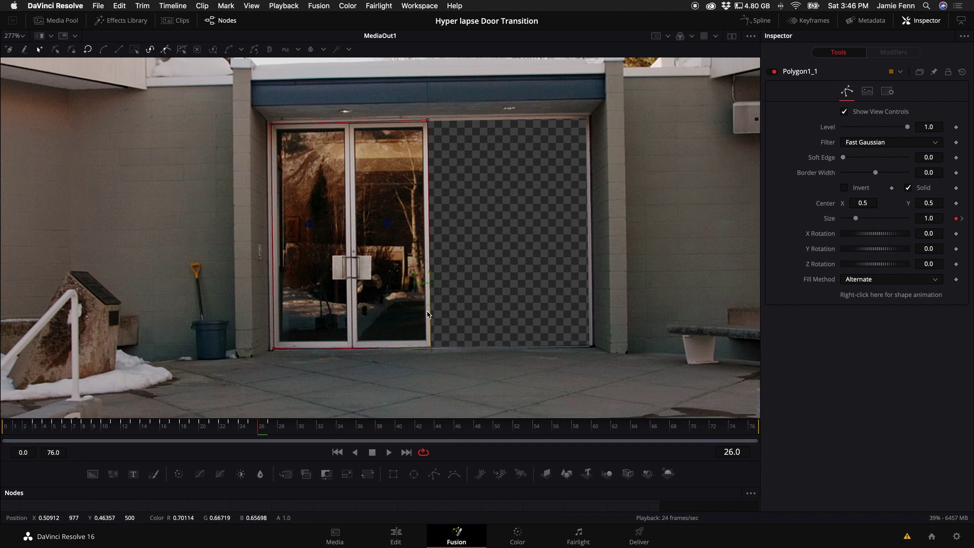
{"action": "key", "text": "Left"}
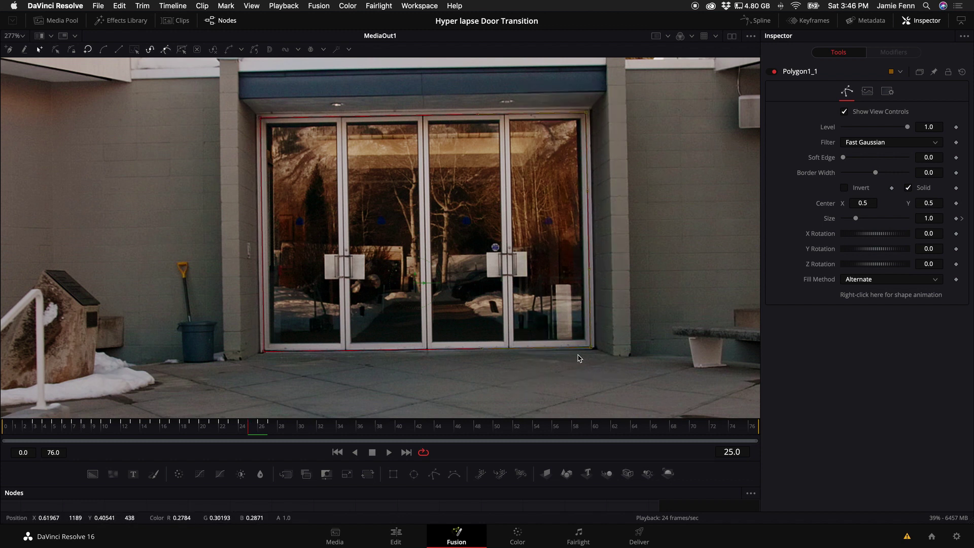
{"action": "left_click_drag", "start_coordinate": [591, 350], "coordinate": [427, 354]}
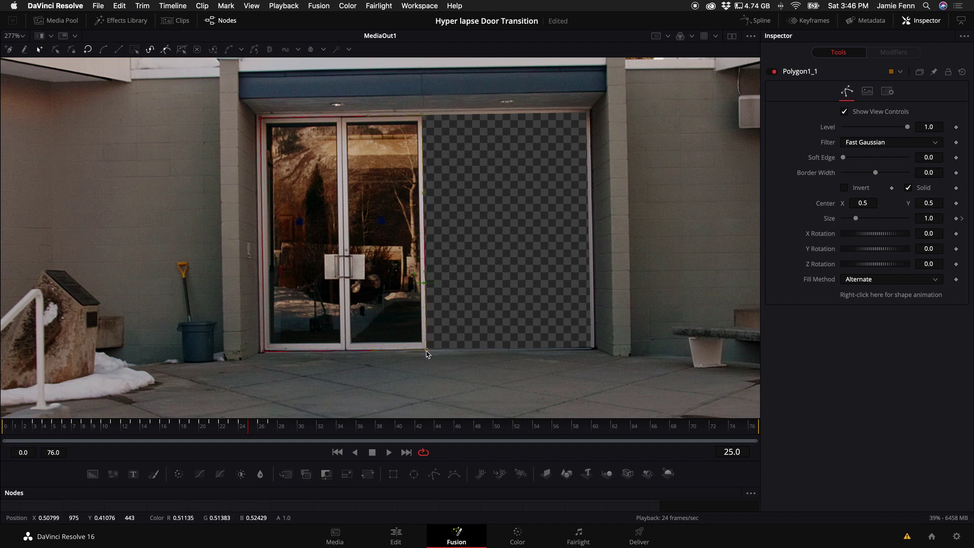
{"action": "key", "text": "Left"}
{"action": "left_click_drag", "start_coordinate": [577, 354], "coordinate": [424, 353]}
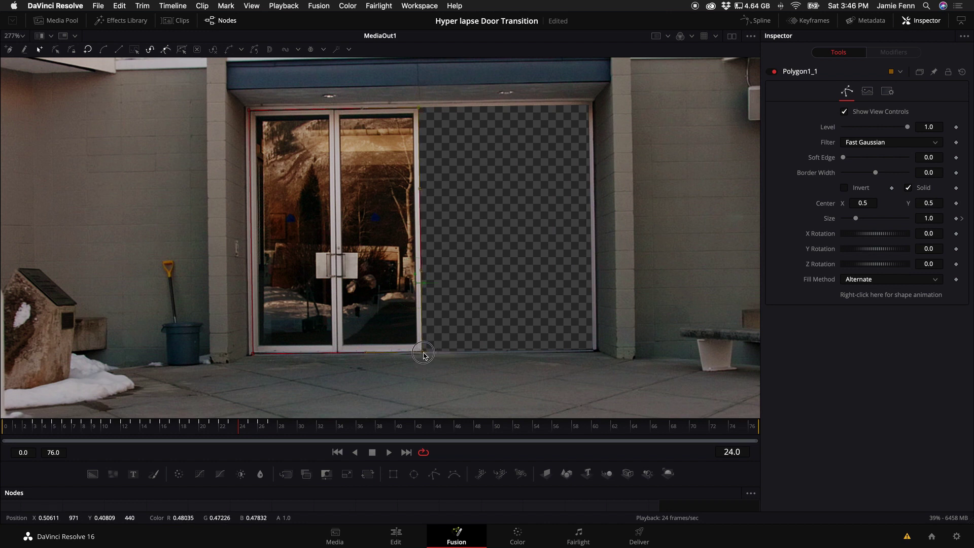
{"action": "key", "text": "Right"}
{"action": "key", "text": "Left"}
{"action": "key", "text": "Left"}
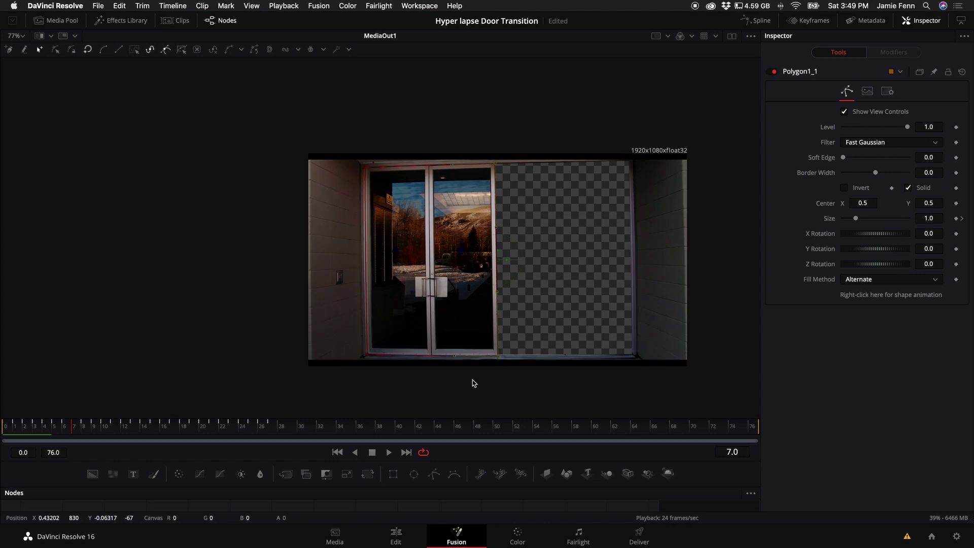
- Play the composition from the first frame and step back through it to check the left-door mask
{"action": "left_click", "coordinate": [2, 426]}
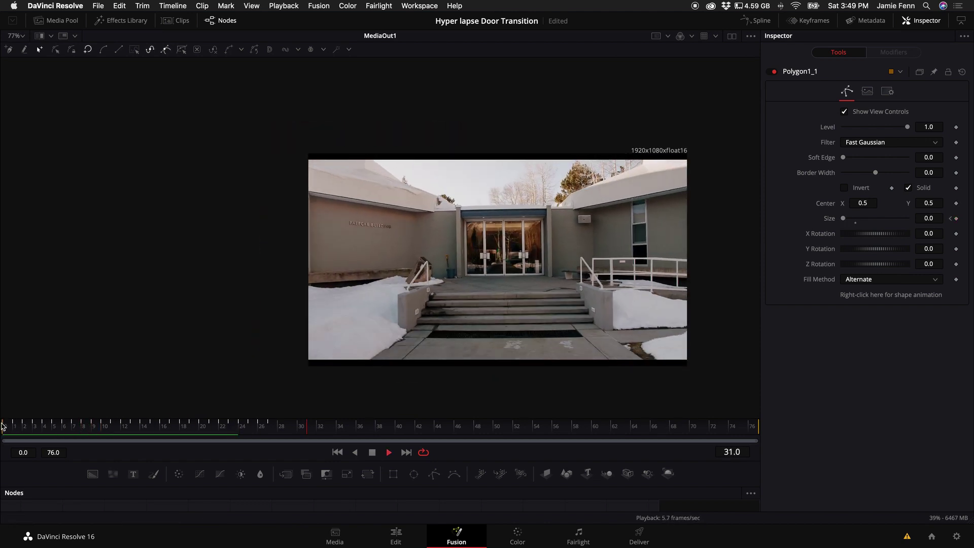
{"action": "key", "text": "Left"}
{"action": "key", "text": "Left"}
{"action": "key", "text": "Left"}
{"action": "key", "text": "Left"}
{"action": "key", "text": "Left"}
{"action": "key", "text": "Left"}
{"action": "key", "text": "Left"}
{"action": "key", "text": "Left"}
{"action": "key", "text": "Left"}
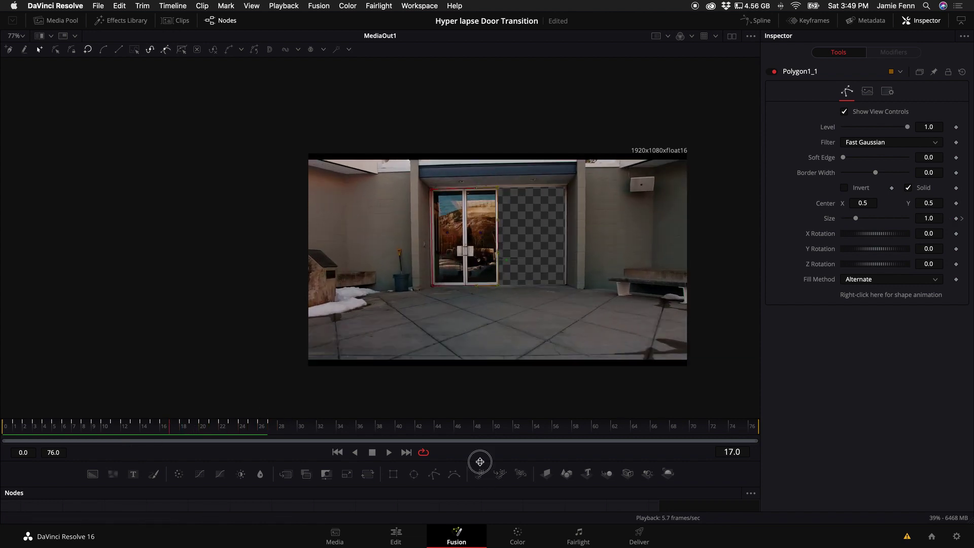
- Spread out the node layout to make room and add a Transform node between MediaIn1_1 and Merge1
{"action": "left_click_drag", "start_coordinate": [480, 461], "coordinate": [491, 261]}
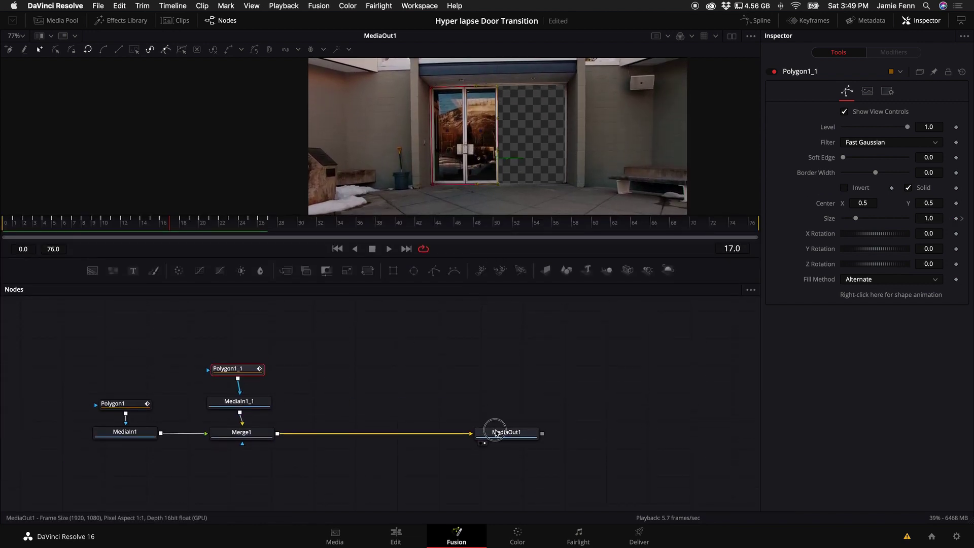
{"action": "left_click_drag", "start_coordinate": [493, 432], "coordinate": [549, 433]}
{"action": "left_click_drag", "start_coordinate": [254, 403], "coordinate": [245, 355]}
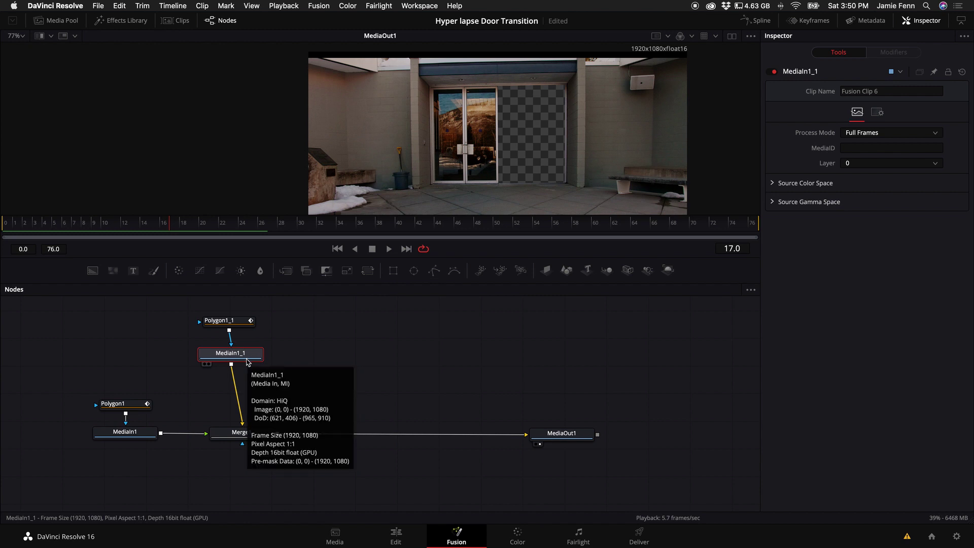
{"action": "key", "text": "shift+space"}
{"action": "type", "text": "transform"}
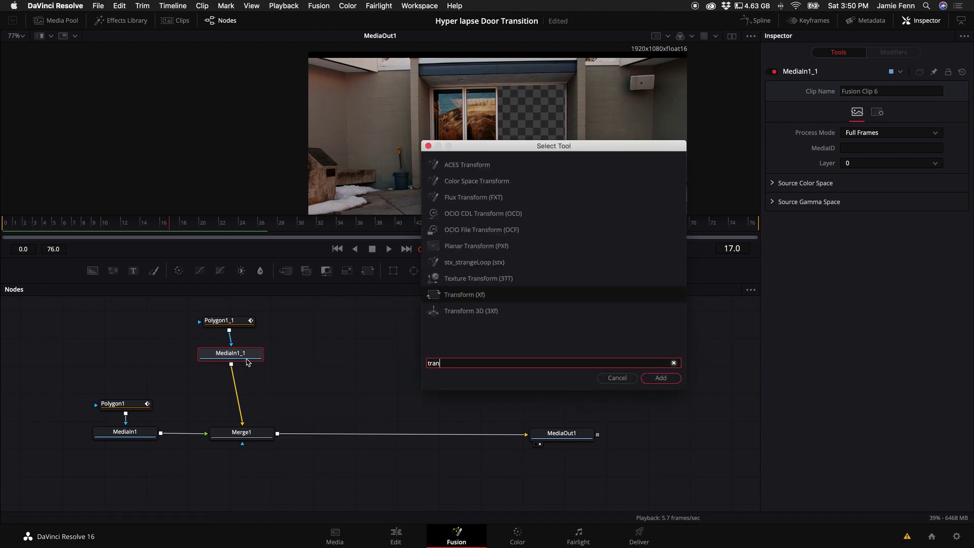
{"action": "key", "text": "Return"}
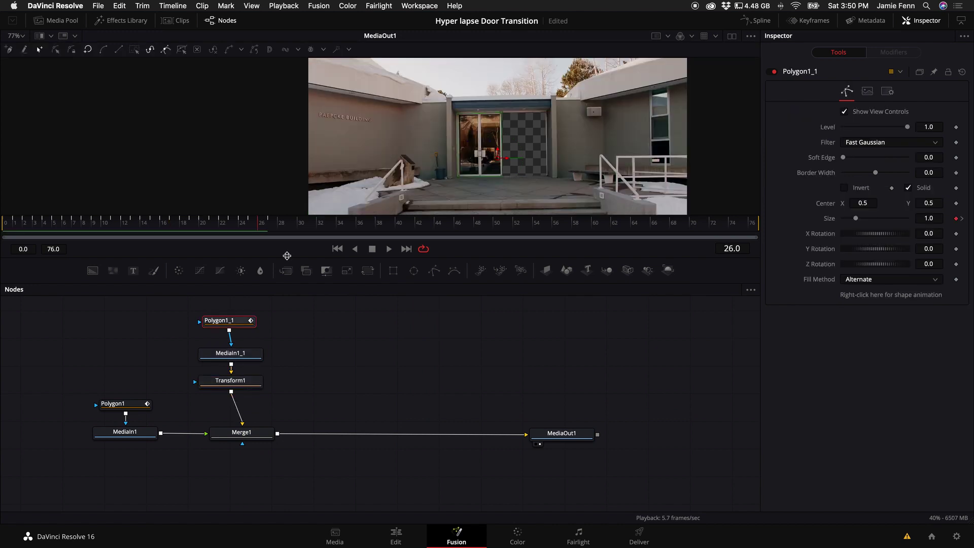
- Keyframe the Transform1 node's Center at frame 27, where the doors are still closed
{"action": "key", "text": "Right"}
{"action": "key", "text": "Left"}
{"action": "key", "text": "Left"}
{"action": "key", "text": "Right"}
{"action": "key", "text": "Right"}
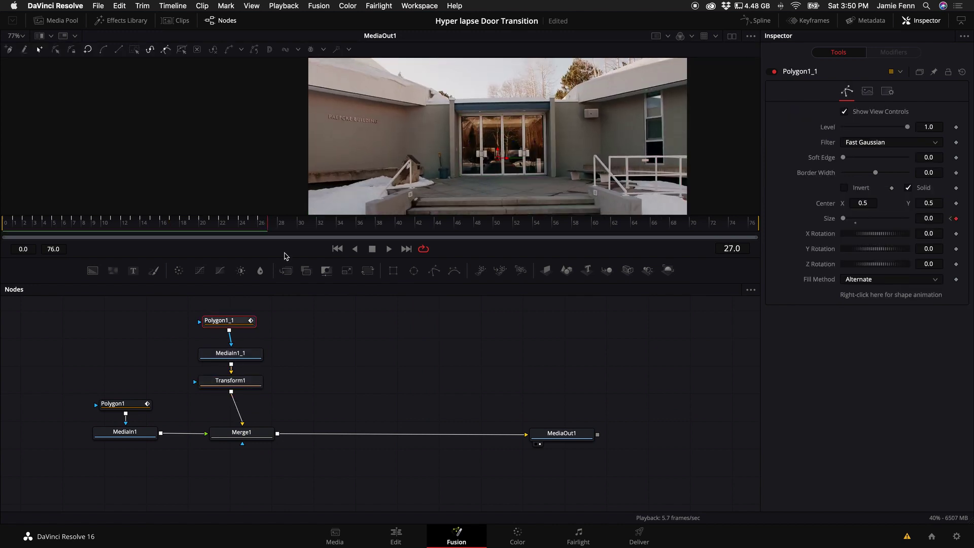
{"action": "key", "text": "Left"}
{"action": "key", "text": "Left"}
{"action": "key", "text": "Right"}
{"action": "key", "text": "Right"}
{"action": "left_click", "coordinate": [230, 381]}
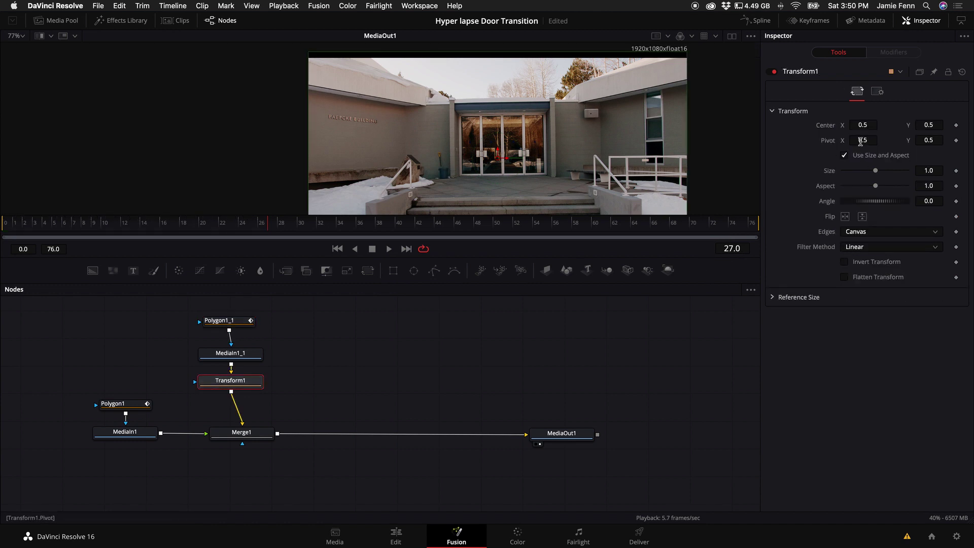
{"action": "left_click", "coordinate": [956, 126]}
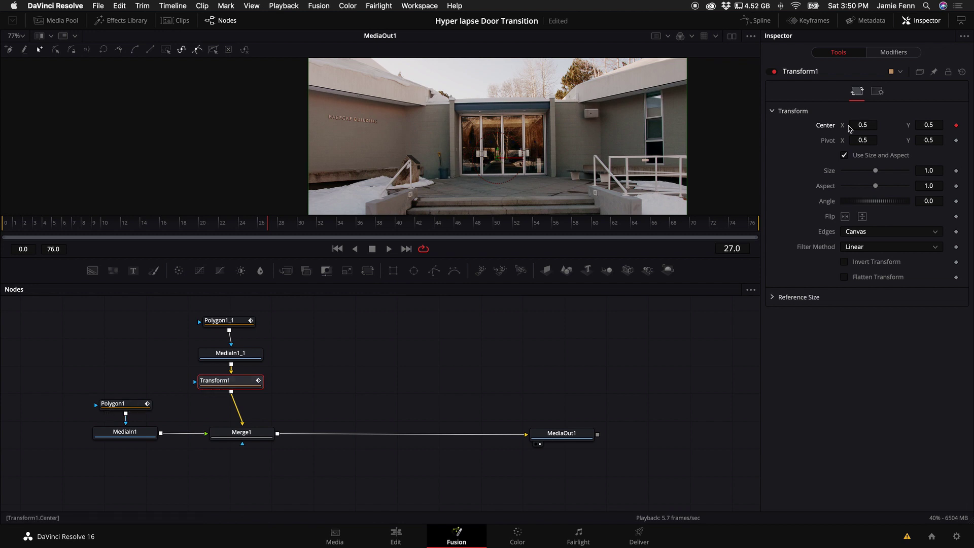
- Lower Transform1's Center X at the start of the composition so the left door pair slides out of the doorway
{"action": "left_click_drag", "start_coordinate": [236, 224], "coordinate": [1, 229]}
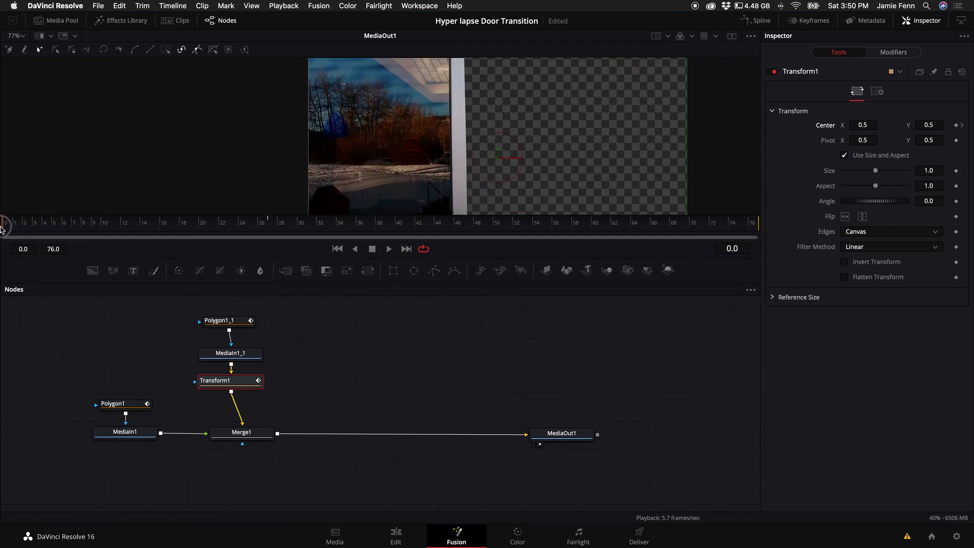
{"action": "left_click_drag", "start_coordinate": [862, 125], "coordinate": [633, 127]}
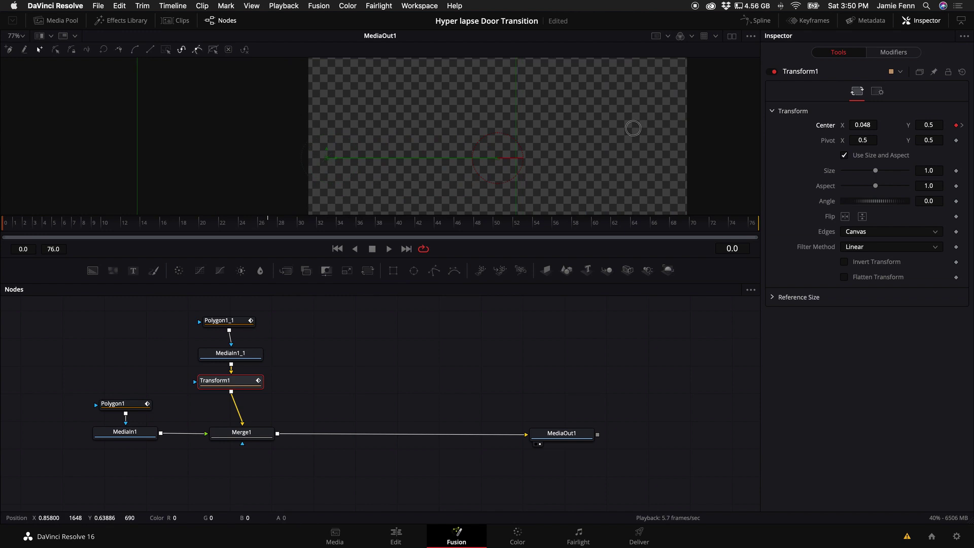
{"action": "key", "text": "space"}
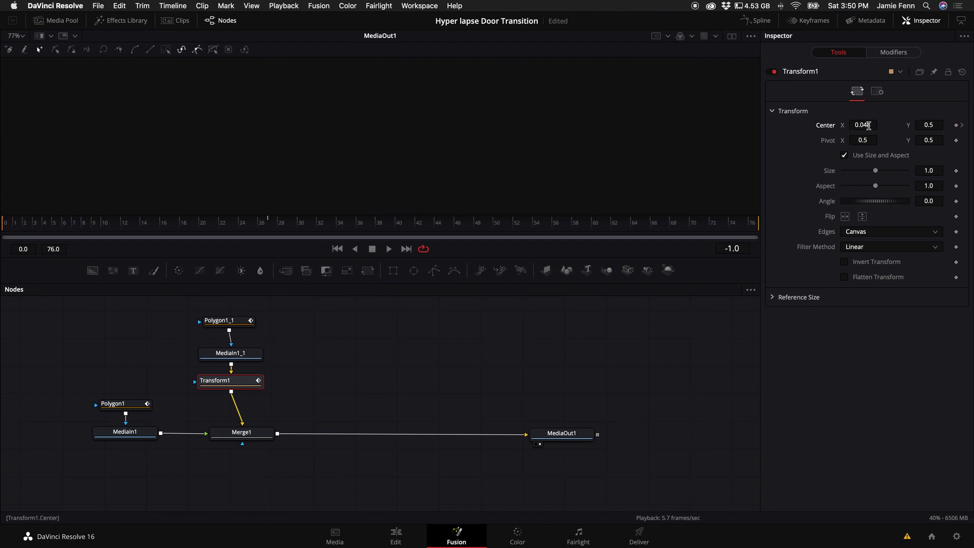
{"action": "left_click_drag", "start_coordinate": [869, 125], "coordinate": [796, 128]}
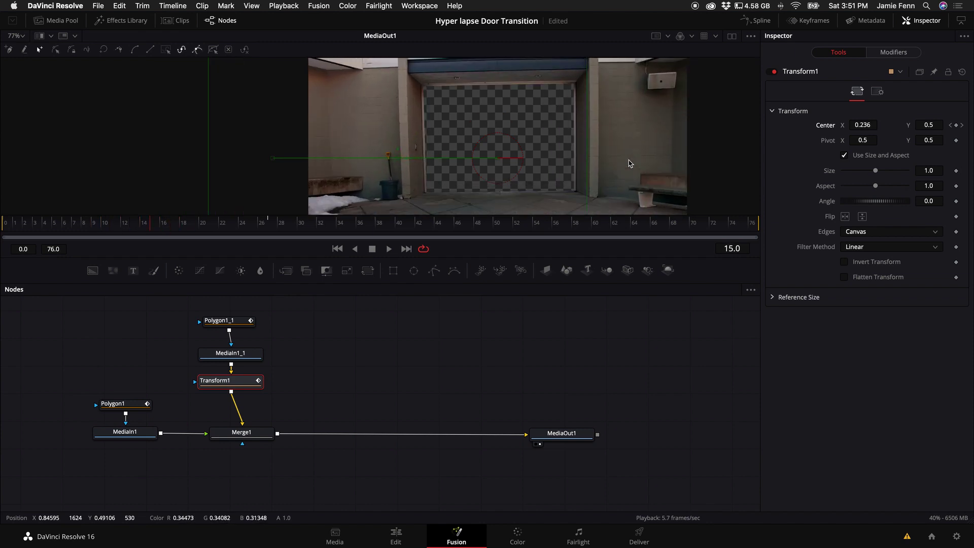
- Examine the left doors' sliding motion frame by frame between the start of the composition and frame 27
{"action": "key", "text": "Left"}
{"action": "key", "text": "Left"}
{"action": "key", "text": "Left"}
{"action": "key", "text": "Left"}
{"action": "key", "text": "Left"}
{"action": "key", "text": "Left"}
{"action": "key", "text": "Left"}
{"action": "key", "text": "Left"}
{"action": "key", "text": "Left"}
{"action": "key", "text": "Left"}
{"action": "key", "text": "Left"}
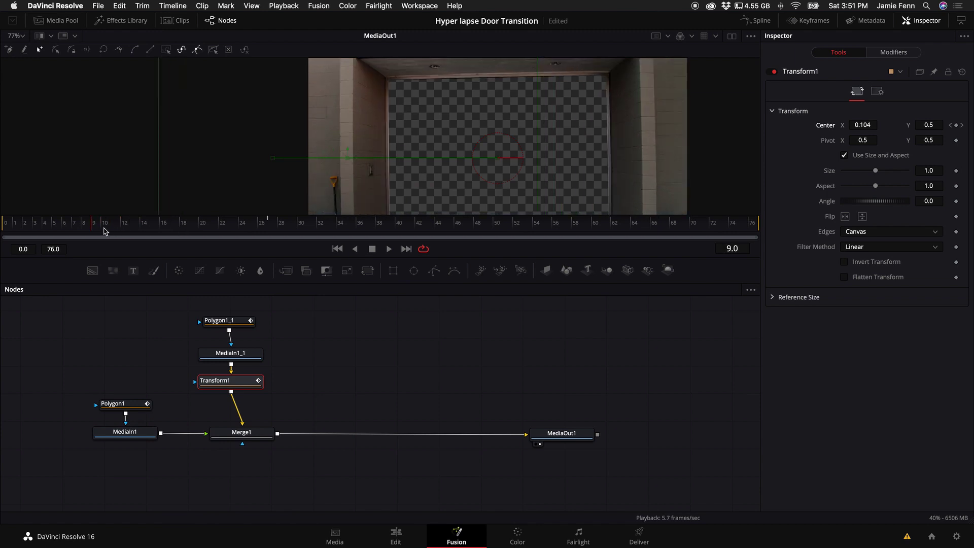
{"action": "key", "text": "l"}
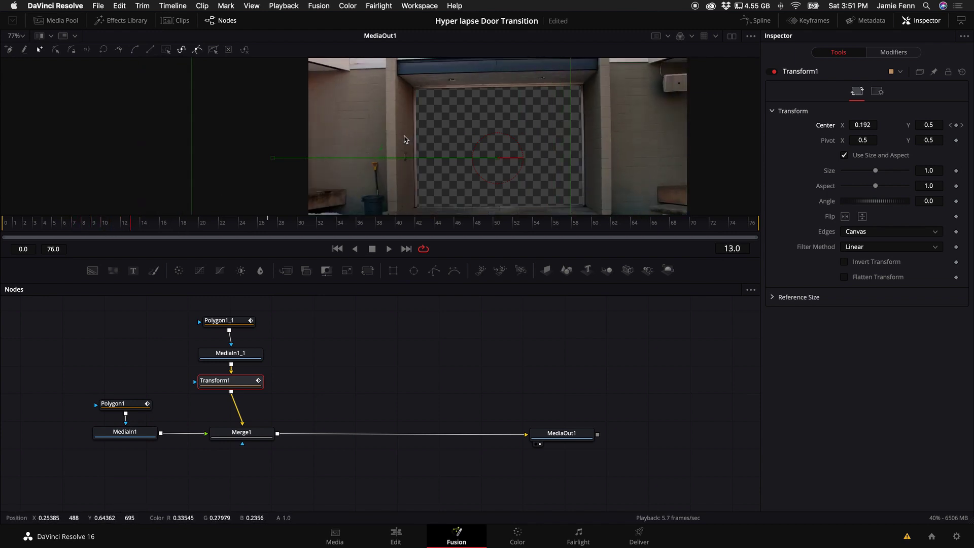
{"action": "key", "text": "Right"}
{"action": "key", "text": "Right"}
{"action": "key", "text": "Right"}
{"action": "key", "text": "Right"}
{"action": "key", "text": "Left"}
{"action": "key", "text": "Left"}
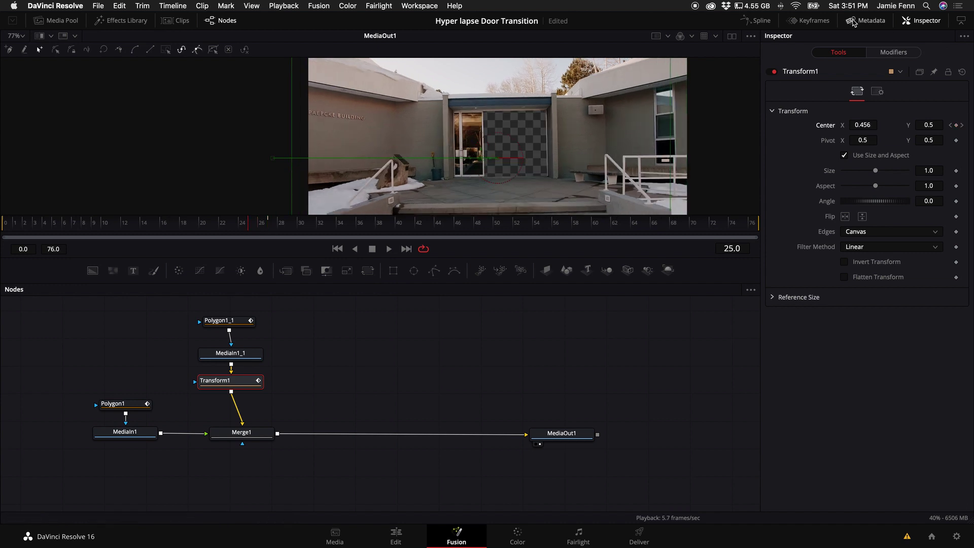
- Display Transform1's Center displacement curve in the Spline editor and smooth its end keyframe into a flat ease
{"action": "left_click", "coordinate": [768, 23]}
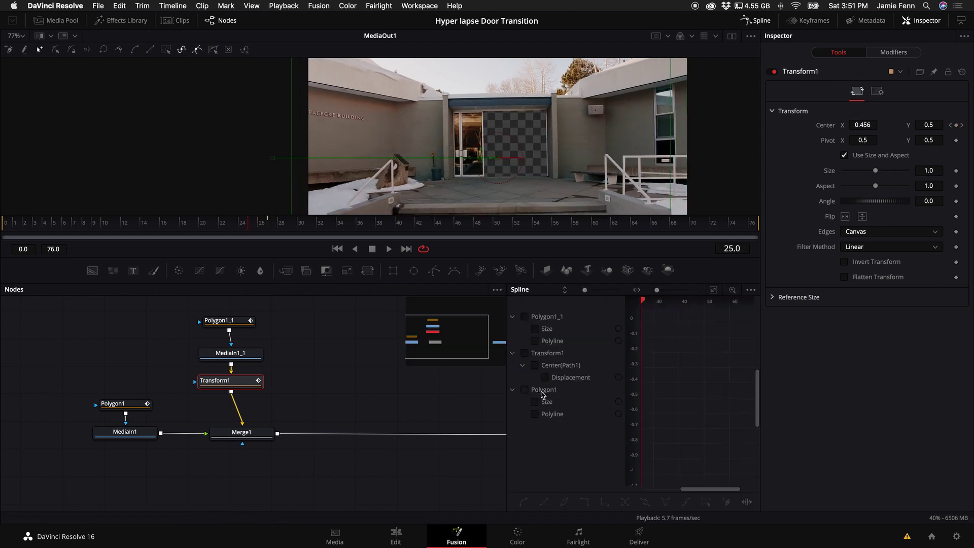
{"action": "left_click", "coordinate": [525, 354]}
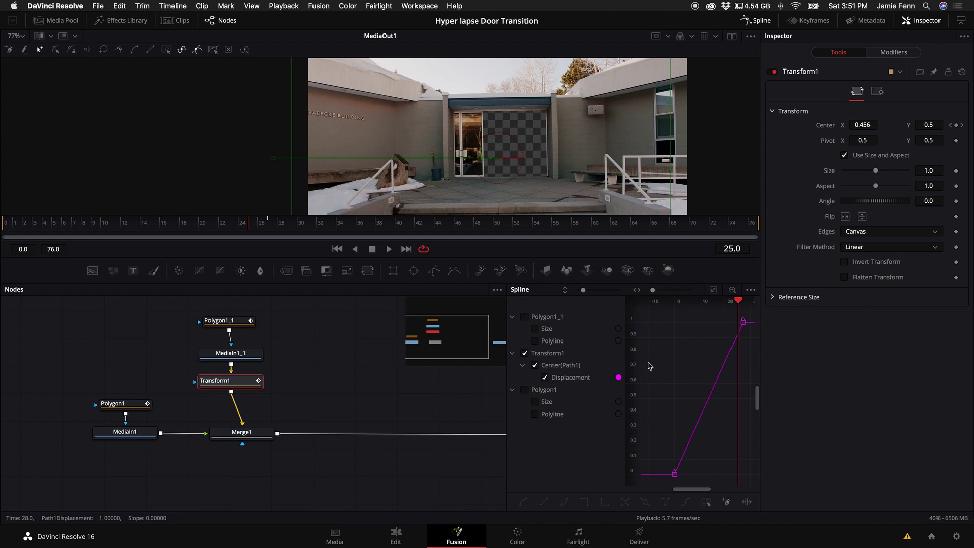
{"action": "left_click", "coordinate": [741, 323]}
{"action": "key", "text": "f"}
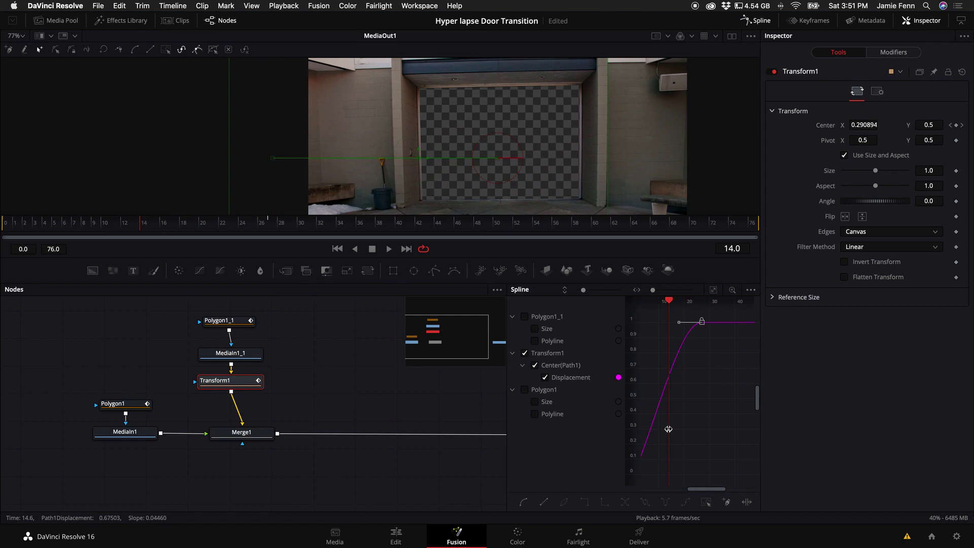
- Smooth the displacement curve's start keyframe and steepen its handle so the left doors move faster in the early frames
{"action": "scroll", "coordinate": [676, 394], "scroll_direction": "down", "scroll_amount": 3}
{"action": "scroll", "coordinate": [676, 395], "scroll_direction": "left", "scroll_amount": 3}
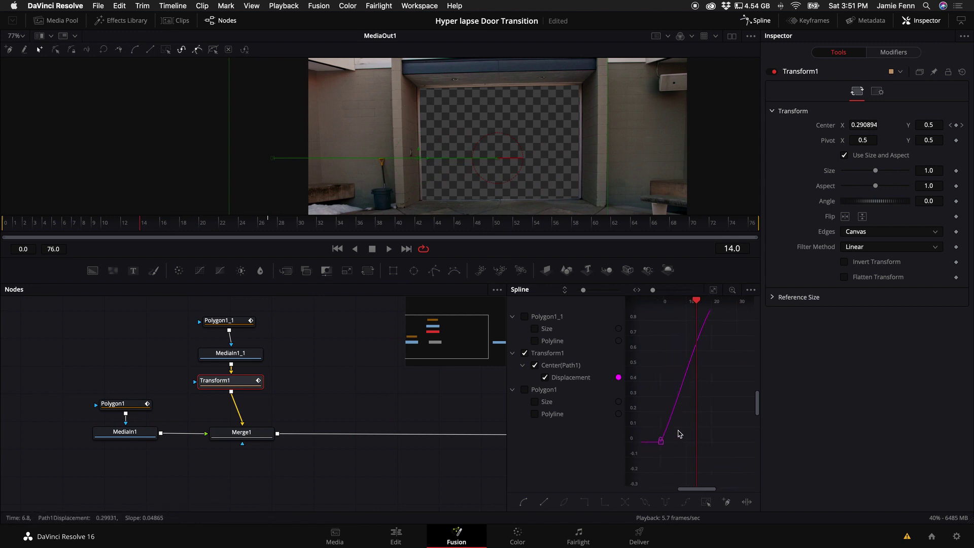
{"action": "left_click_drag", "start_coordinate": [683, 391], "coordinate": [681, 412]}
{"action": "key", "text": "Left"}
{"action": "key", "text": "Left"}
{"action": "key", "text": "Left"}
{"action": "key", "text": "Left"}
{"action": "key", "text": "Left"}
{"action": "key", "text": "Left"}
{"action": "key", "text": "Left"}
{"action": "key", "text": "Left"}
{"action": "key", "text": "Left"}
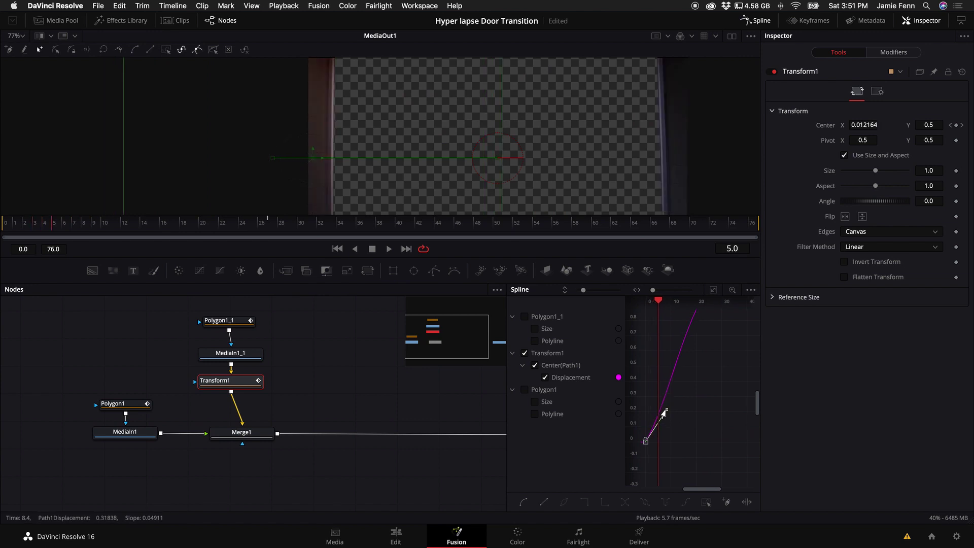
{"action": "left_click_drag", "start_coordinate": [653, 412], "coordinate": [654, 411]}
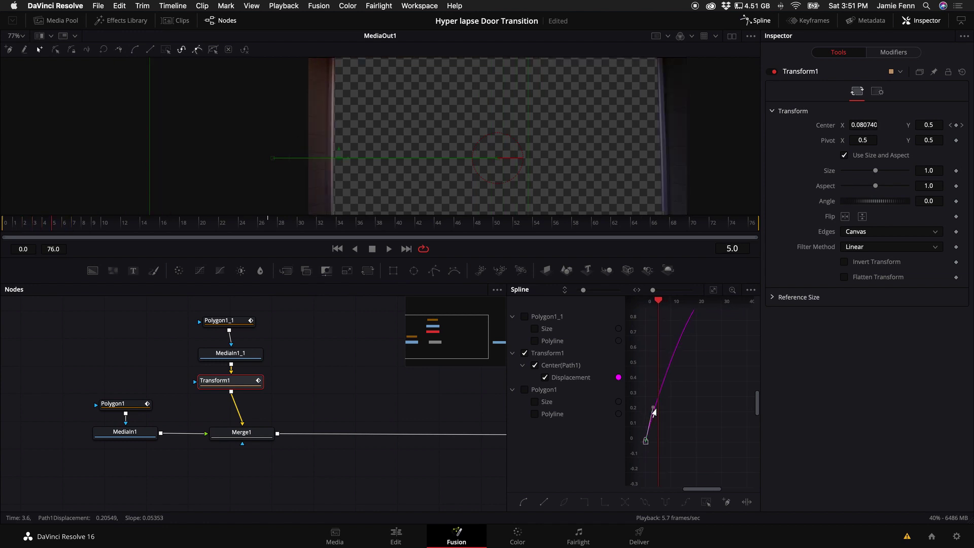
{"action": "left_click_drag", "start_coordinate": [654, 412], "coordinate": [657, 409]}
{"action": "key", "text": "Left"}
{"action": "key", "text": "Left"}
{"action": "key", "text": "Right"}
{"action": "key", "text": "Right"}
{"action": "key", "text": "Right"}
{"action": "key", "text": "Right"}
{"action": "key", "text": "Right"}
{"action": "key", "text": "Right"}
{"action": "key", "text": "Right"}
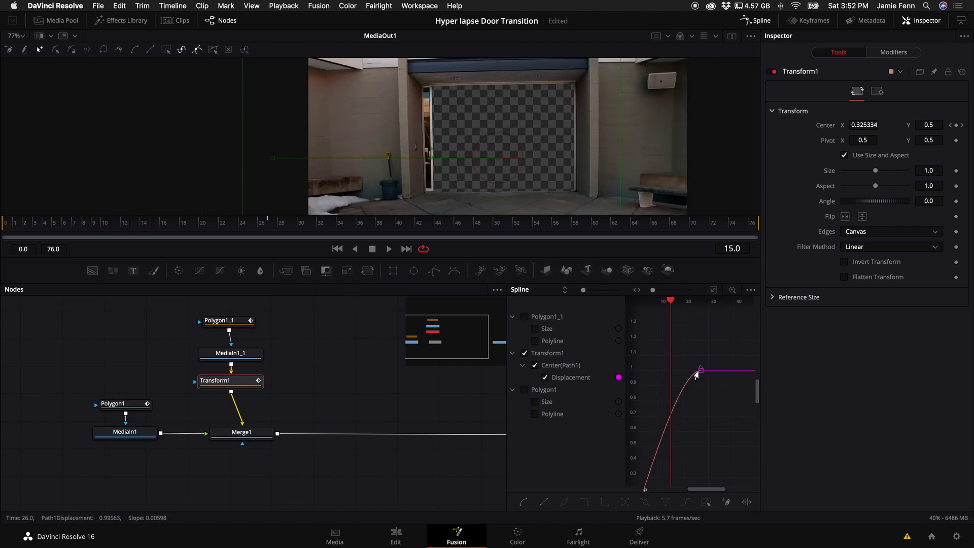
- Lengthen the handle of the displacement curve's end keyframe for a more gradual ease, and play back the motion from frame 0
{"action": "left_click_drag", "start_coordinate": [667, 376], "coordinate": [648, 376]}
{"action": "key", "text": "Left"}
{"action": "key", "text": "Left"}
{"action": "key", "text": "Left"}
{"action": "key", "text": "Left"}
{"action": "key", "text": "Left"}
{"action": "key", "text": "Left"}
{"action": "key", "text": "Left"}
{"action": "key", "text": "Left"}
{"action": "key", "text": "Left"}
{"action": "key", "text": "Left"}
{"action": "key", "text": "Left"}
{"action": "key", "text": "Left"}
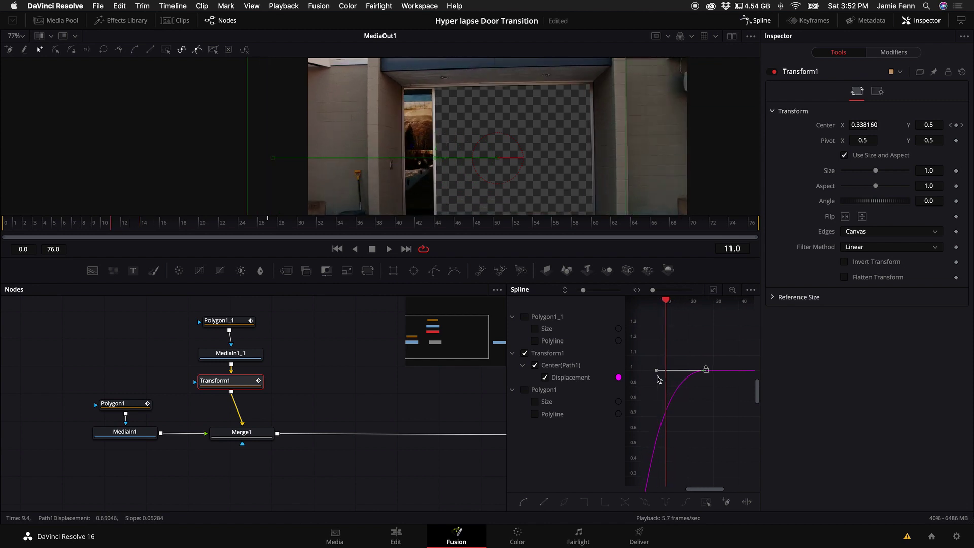
{"action": "key", "text": "Right"}
{"action": "scroll", "coordinate": [665, 393], "scroll_direction": "down", "scroll_amount": 5}
{"action": "left_click_drag", "start_coordinate": [657, 353], "coordinate": [664, 362]}
{"action": "key", "text": "Right"}
{"action": "key", "text": "space"}
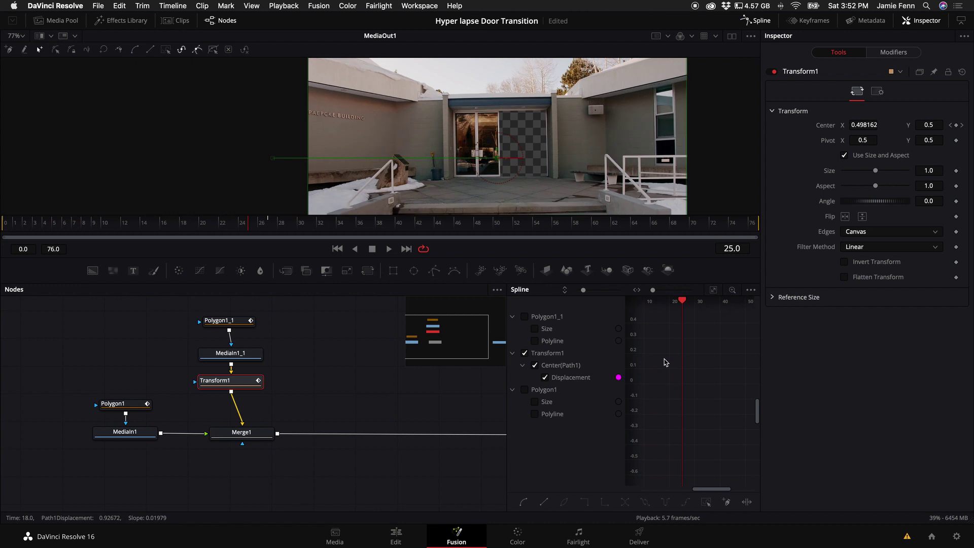
{"action": "left_click", "coordinate": [2, 223]}
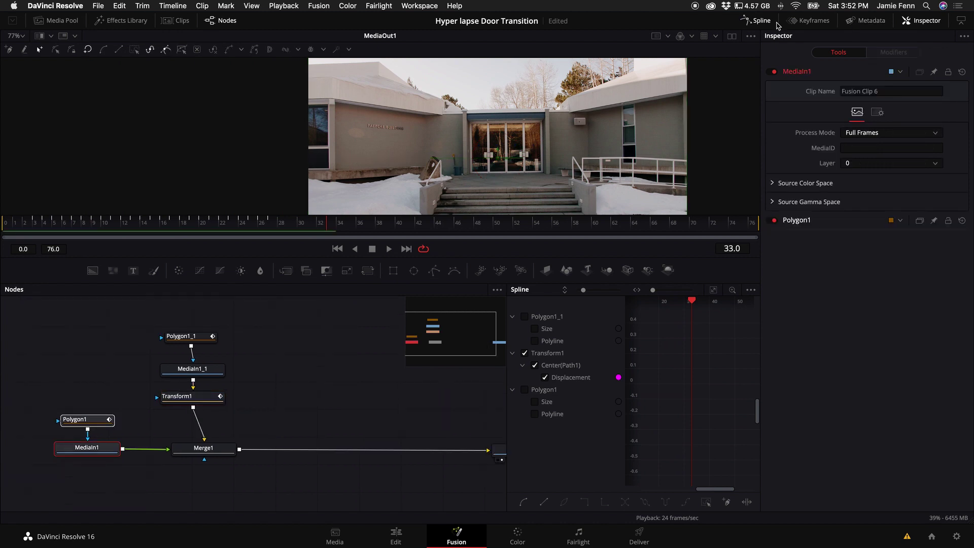
- Close the Spline editor and Inspector, and duplicate MediaIn1 with its Polygon1 mask above the link between Merge1 and MediaOut1
{"action": "left_click", "coordinate": [766, 24]}
{"action": "left_click", "coordinate": [916, 26]}
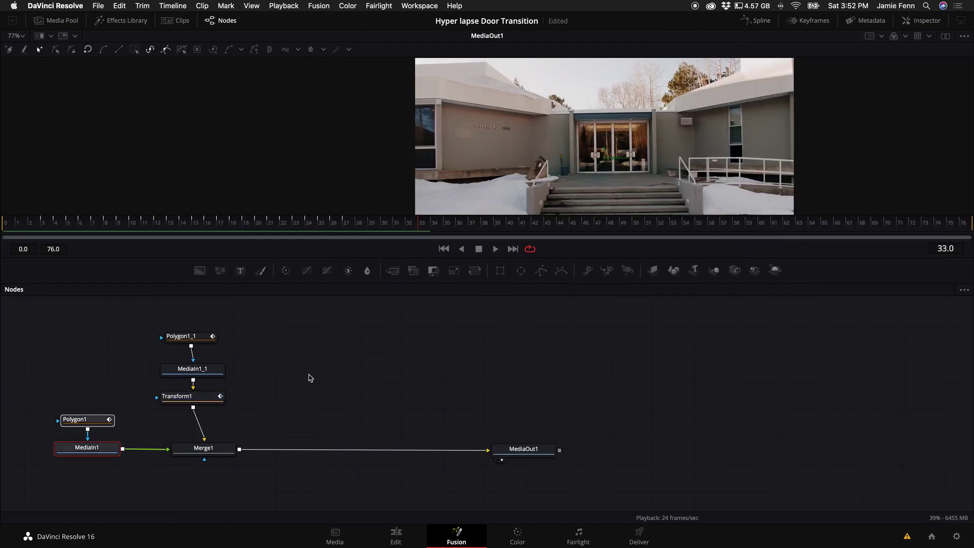
{"action": "left_click", "coordinate": [83, 448]}
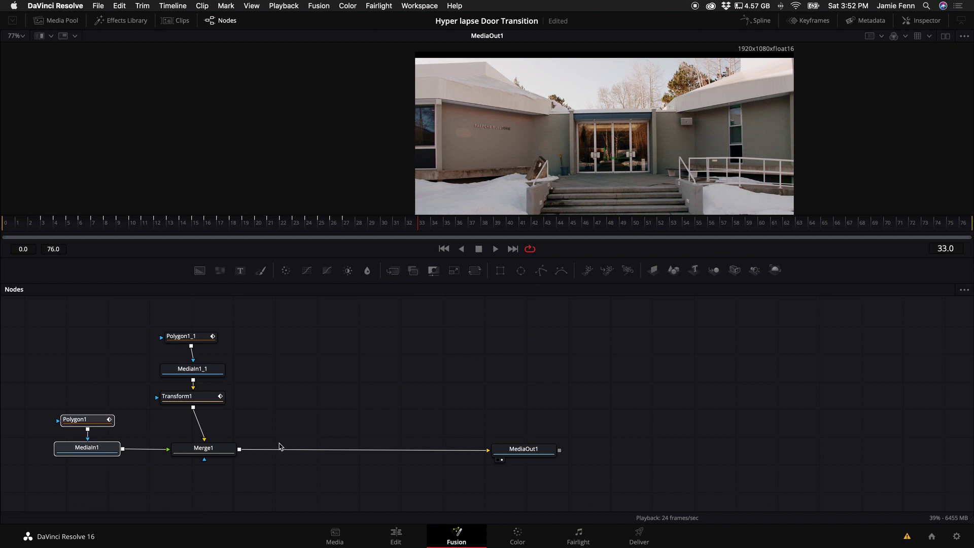
{"action": "left_click", "coordinate": [329, 400]}
{"action": "key", "text": "super+v"}
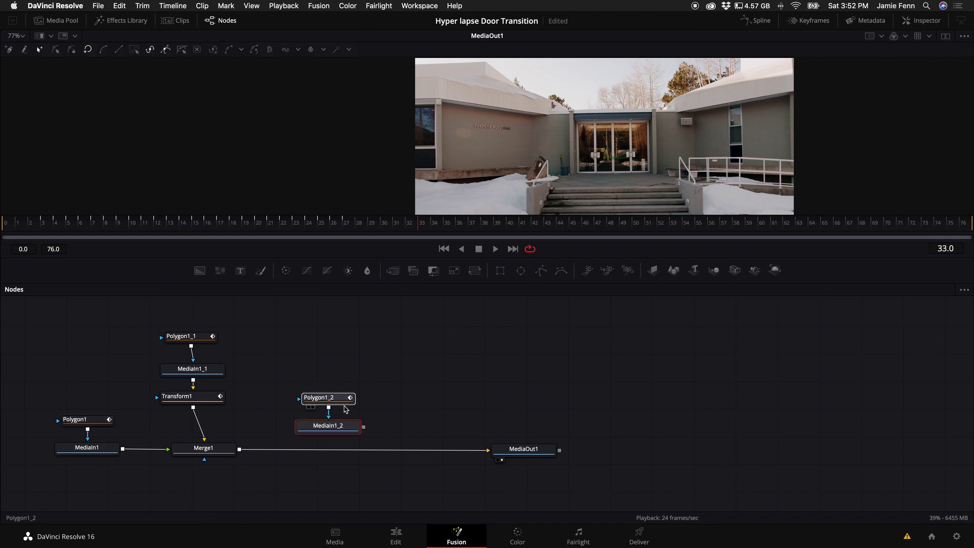
{"action": "left_click_drag", "start_coordinate": [340, 429], "coordinate": [332, 412]}
{"action": "left_click", "coordinate": [373, 416]}
{"action": "left_click", "coordinate": [345, 412]}
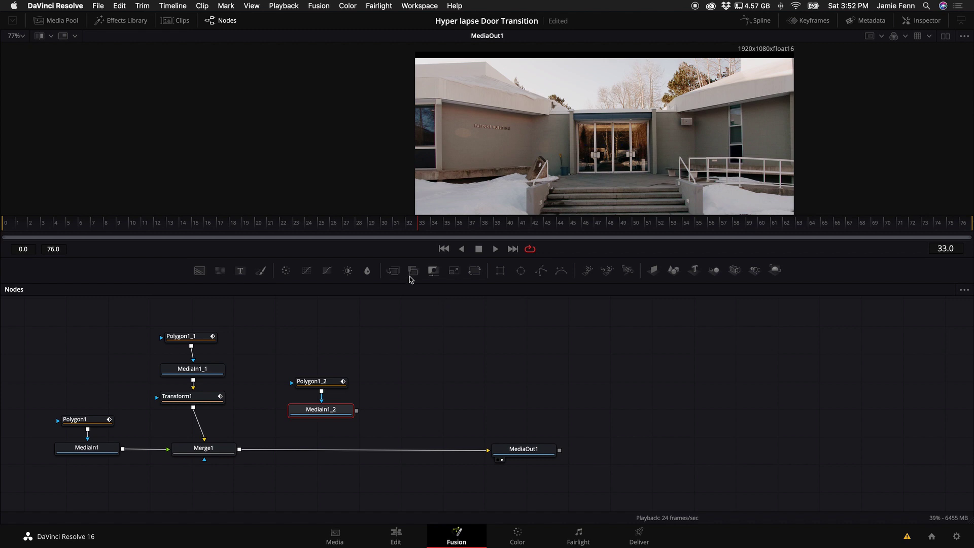
- Insert a new Merge between Merge1 and MediaOut1, connect MediaIn1_2 to its foreground, and play back the result
{"action": "left_click", "coordinate": [393, 271]}
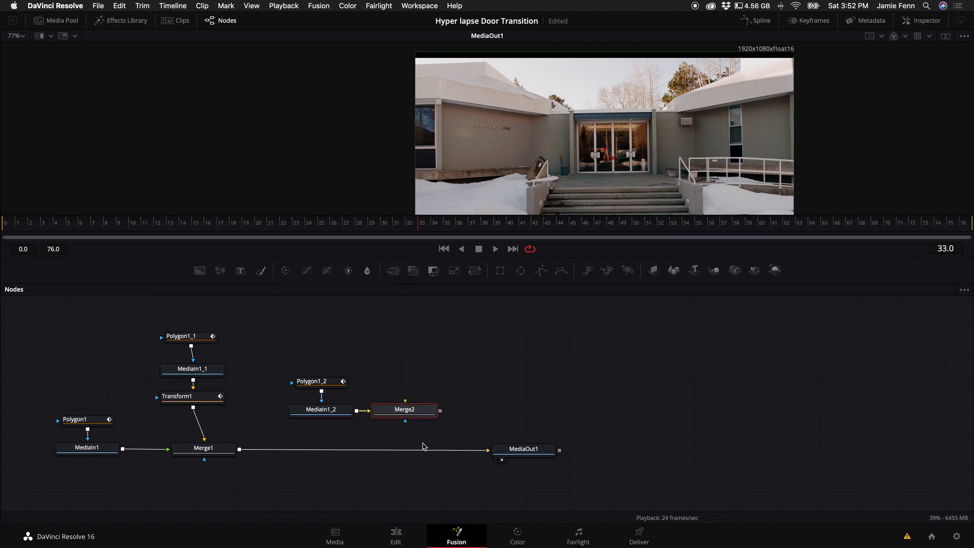
{"action": "left_click_drag", "start_coordinate": [406, 413], "coordinate": [341, 454]}
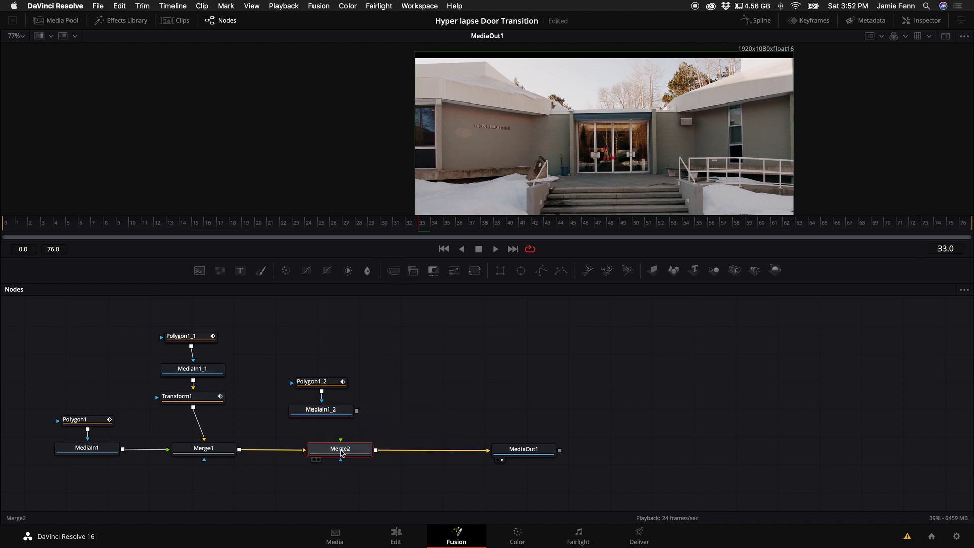
{"action": "left_click_drag", "start_coordinate": [356, 410], "coordinate": [340, 440]}
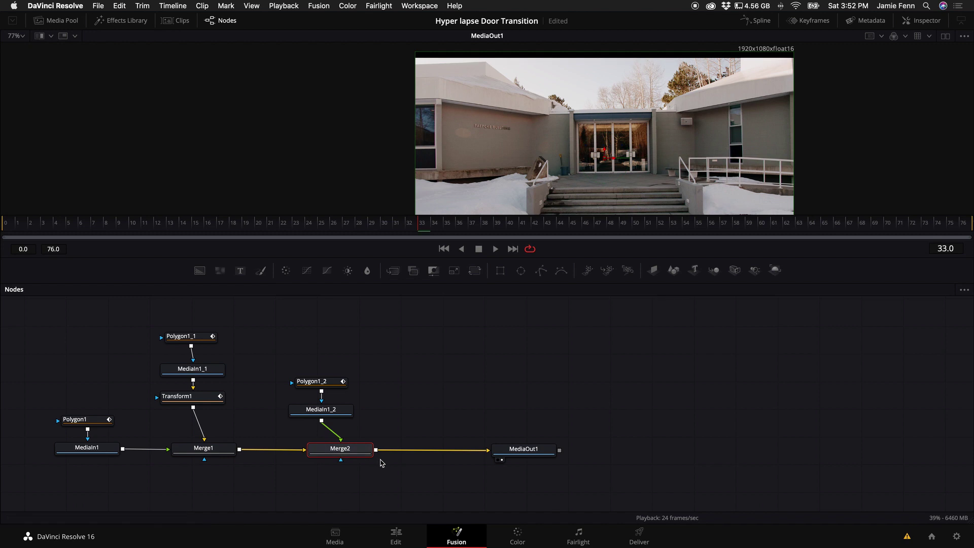
{"action": "left_click_drag", "start_coordinate": [203, 228], "coordinate": [39, 226]}
{"action": "key", "text": "space"}
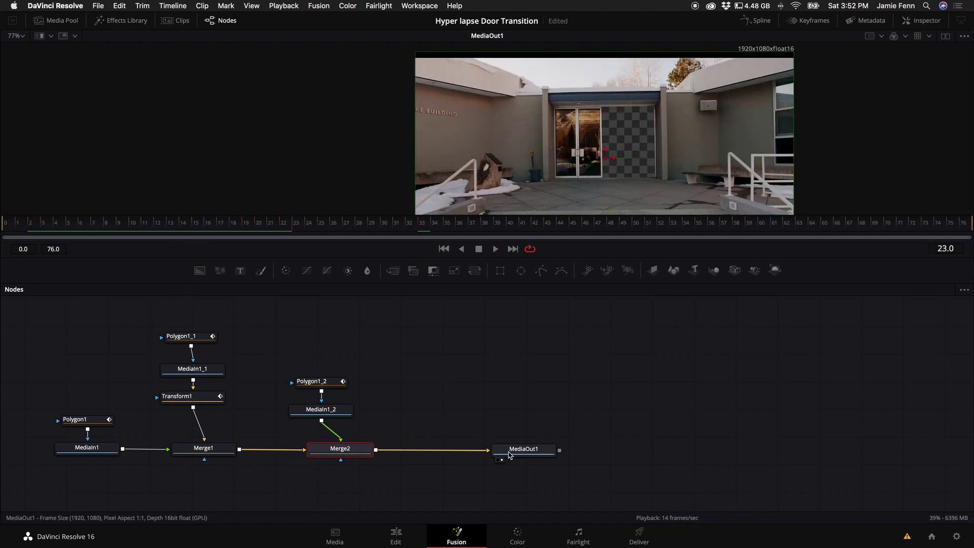
{"action": "key", "text": "space"}
- Move MediaOut1 farther along and duplicate the left-door branch of Polygon1_1, MediaIn1_1, Transform1 and Merge1 beside Merge2
{"action": "left_click_drag", "start_coordinate": [514, 455], "coordinate": [581, 459]}
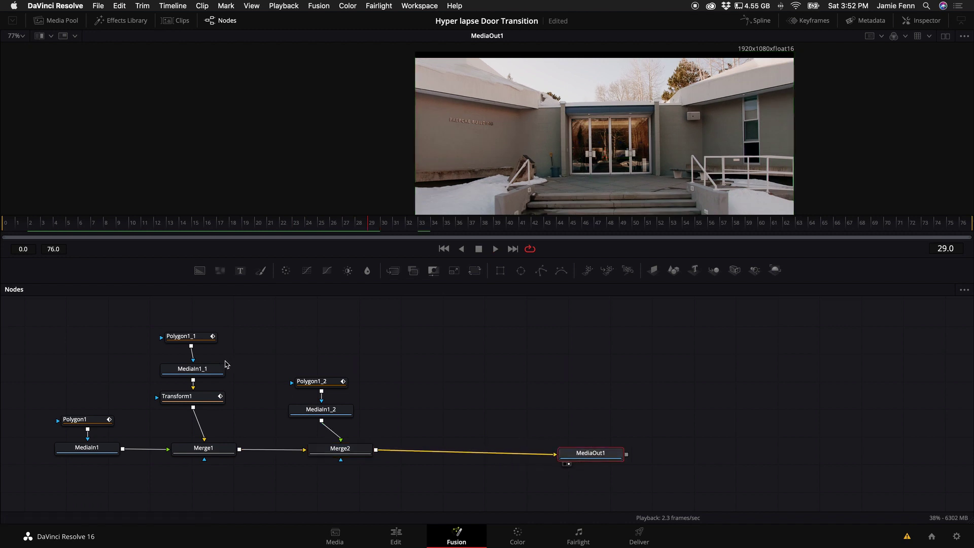
{"action": "left_click_drag", "start_coordinate": [227, 321], "coordinate": [200, 469]}
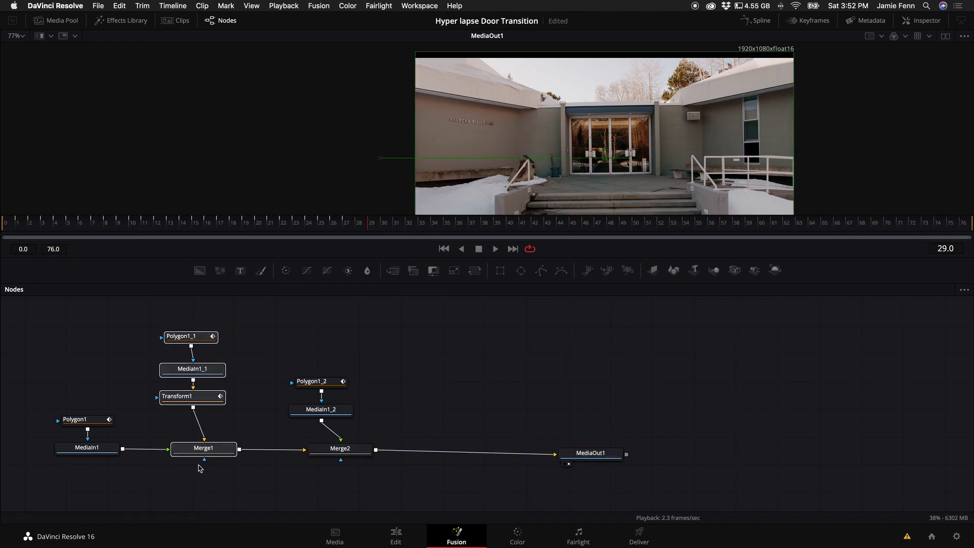
{"action": "left_click_drag", "start_coordinate": [201, 315], "coordinate": [206, 472]}
{"action": "left_click", "coordinate": [438, 364]}
{"action": "key", "text": "ctrl+v"}
- Insert the duplicated merge between Merge2 and MediaOut1 and connect the duplicated transform to its foreground
{"action": "left_click_drag", "start_coordinate": [463, 472], "coordinate": [496, 452]}
{"action": "left_click", "coordinate": [530, 428]}
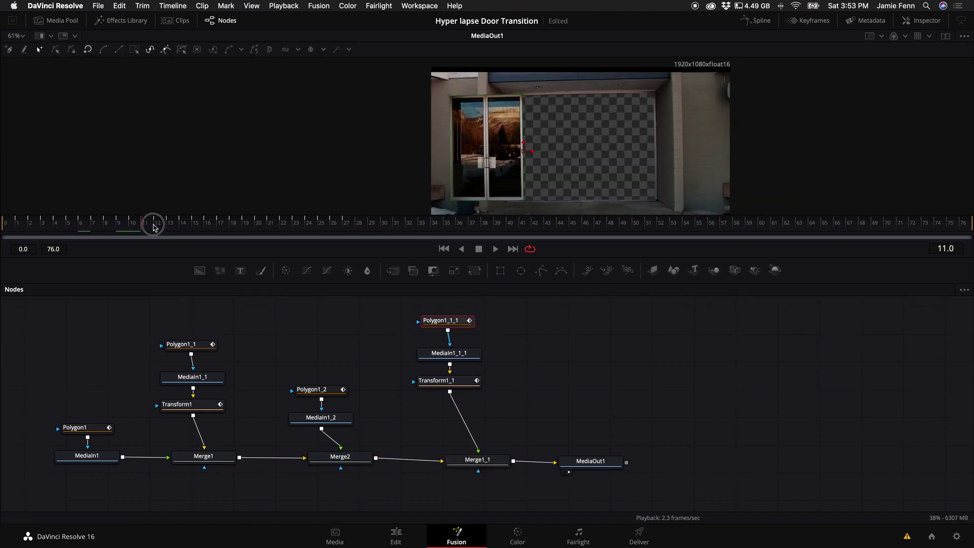
{"action": "left_click_drag", "start_coordinate": [152, 223], "coordinate": [184, 228]}
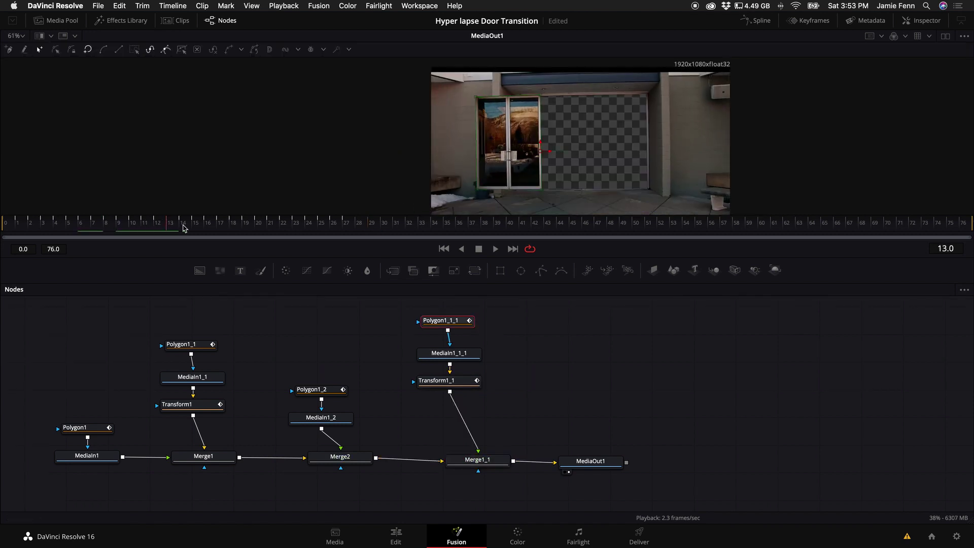
- Delete Transform1_1 and the Polygon1_1_1 mask from the duplicated branch, spacing MediaIn1_1_1 closer to Merge1_1
{"action": "left_click", "coordinate": [453, 386]}
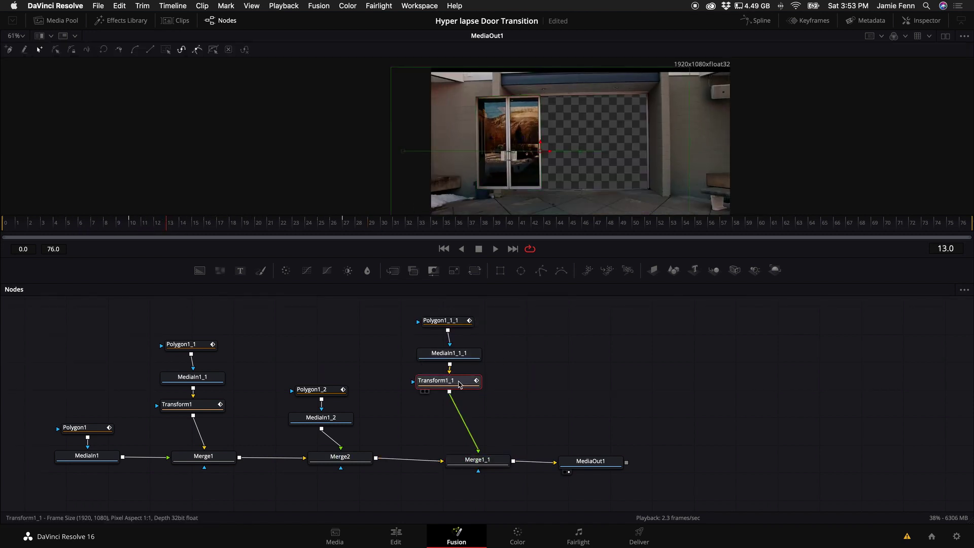
{"action": "key", "text": "Delete"}
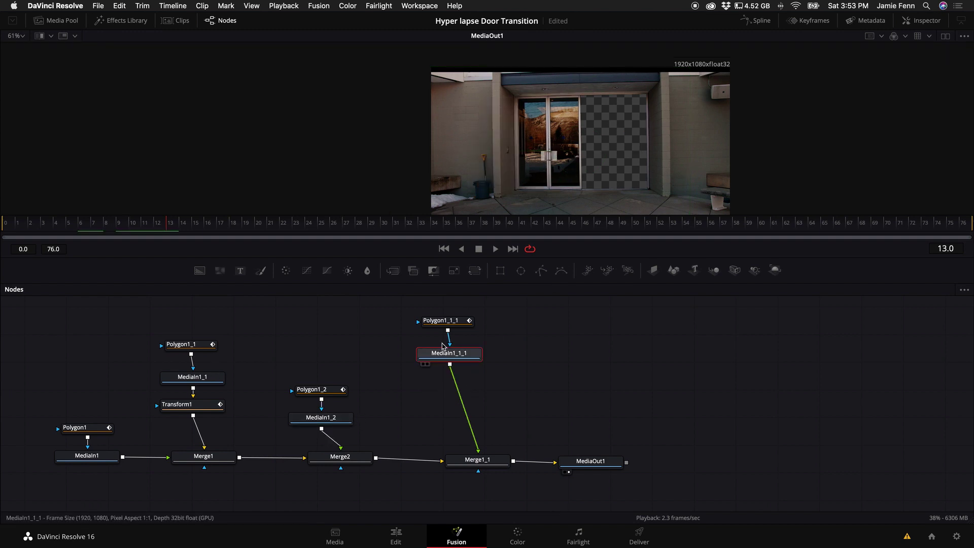
{"action": "left_click_drag", "start_coordinate": [458, 323], "coordinate": [458, 310]}
{"action": "left_click_drag", "start_coordinate": [463, 364], "coordinate": [471, 392]}
{"action": "left_click", "coordinate": [452, 324]}
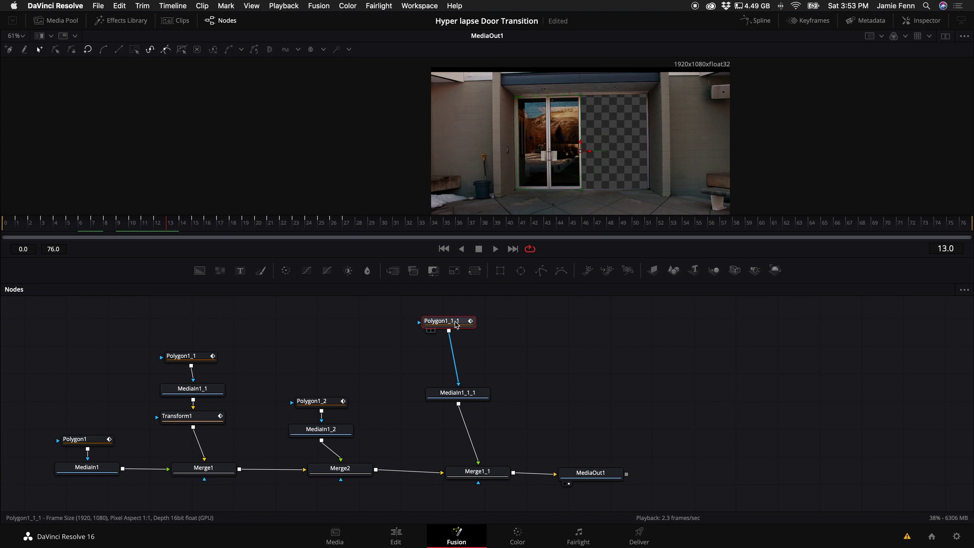
{"action": "mouse_move", "coordinate": [456, 325]}
{"action": "key", "text": "Delete"}
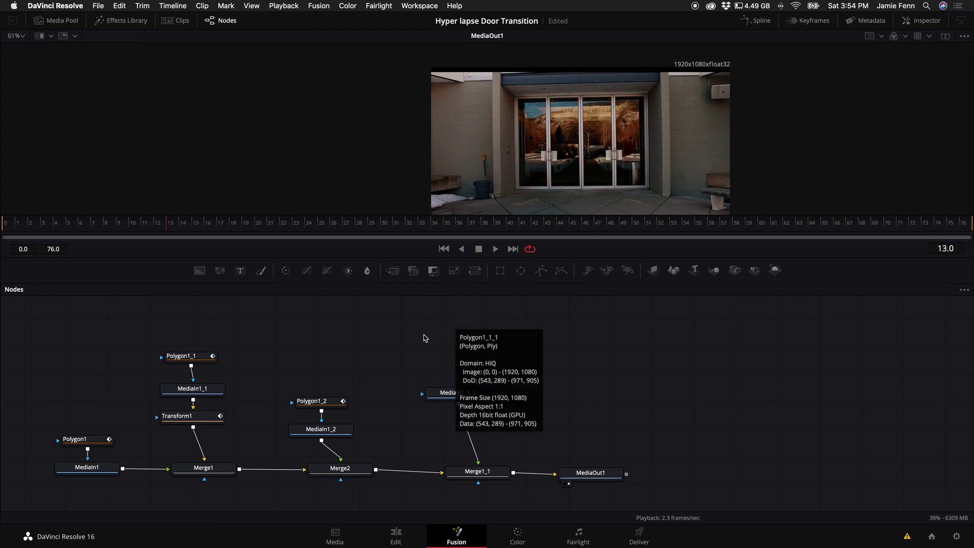
- Copy the Polygon1_2 mask and paste it onto MediaIn1_1_1 as its mask
{"action": "left_click", "coordinate": [324, 404]}
{"action": "left_click_drag", "start_coordinate": [324, 404], "coordinate": [325, 394]}
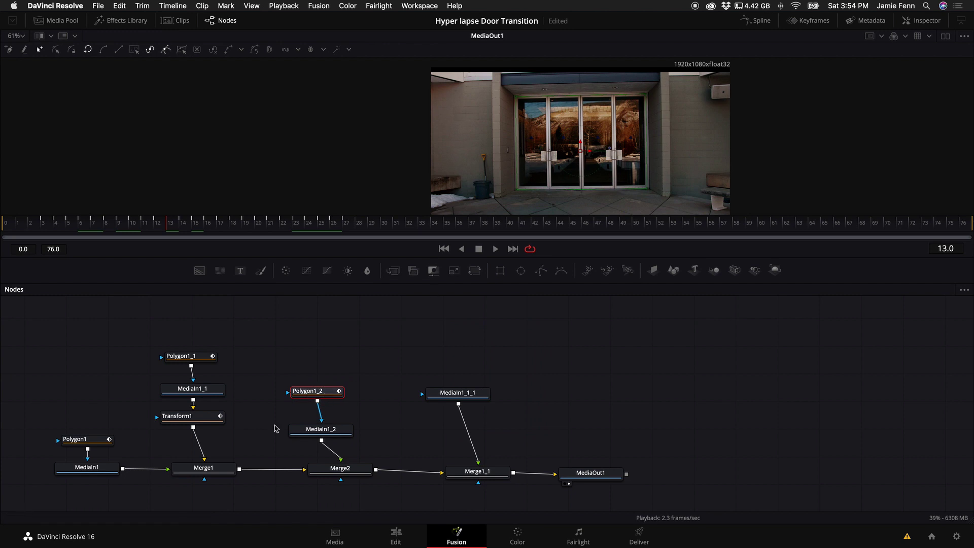
{"action": "left_click", "coordinate": [473, 393]}
{"action": "key", "text": "ctrl+v"}
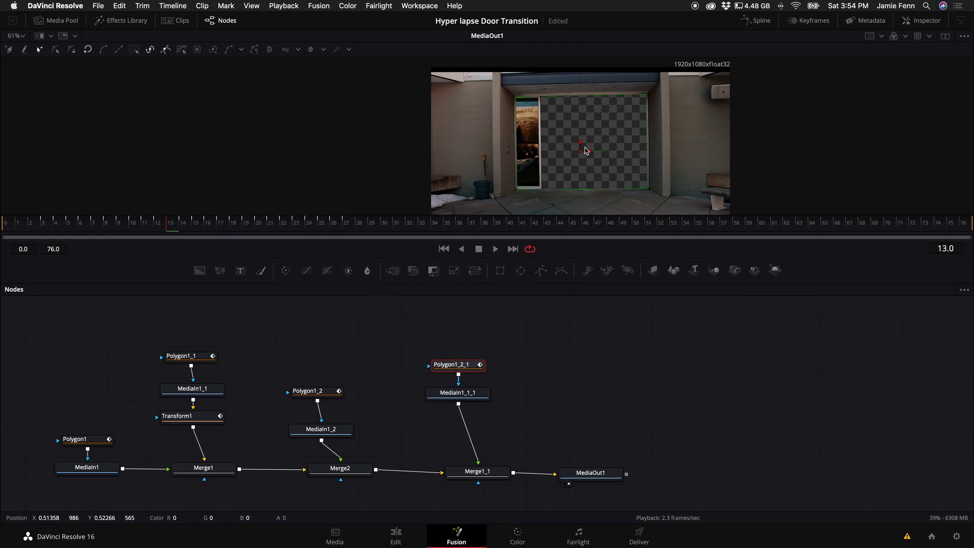
- At frame 13, narrow the Polygon1_2_1 mask to the right door pair and turn off its Invert option
{"action": "left_click_drag", "start_coordinate": [515, 96], "coordinate": [580, 96]}
{"action": "left_click_drag", "start_coordinate": [517, 192], "coordinate": [583, 193]}
{"action": "scroll", "coordinate": [590, 139], "scroll_direction": "up", "scroll_amount": 5}
{"action": "scroll", "coordinate": [590, 139], "scroll_direction": "down", "scroll_amount": 5}
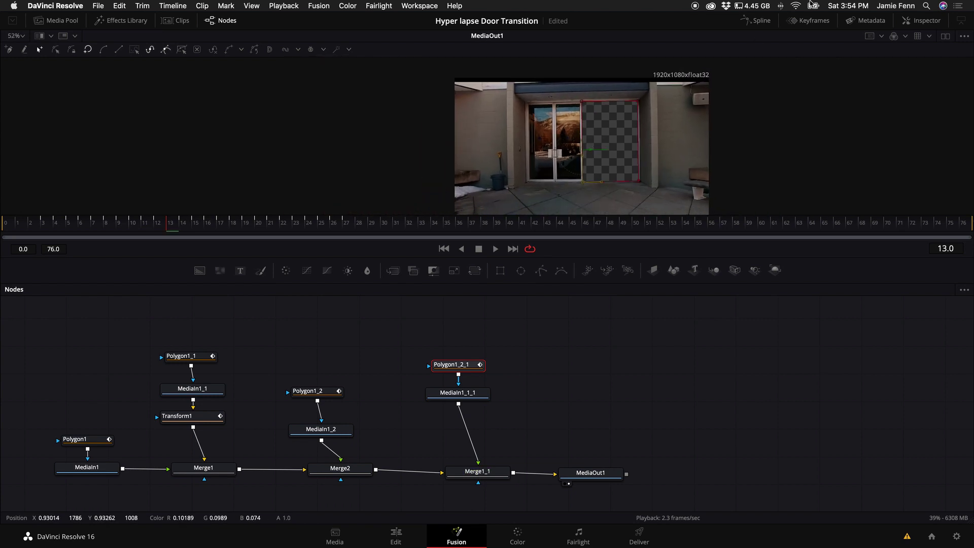
{"action": "left_click", "coordinate": [923, 20]}
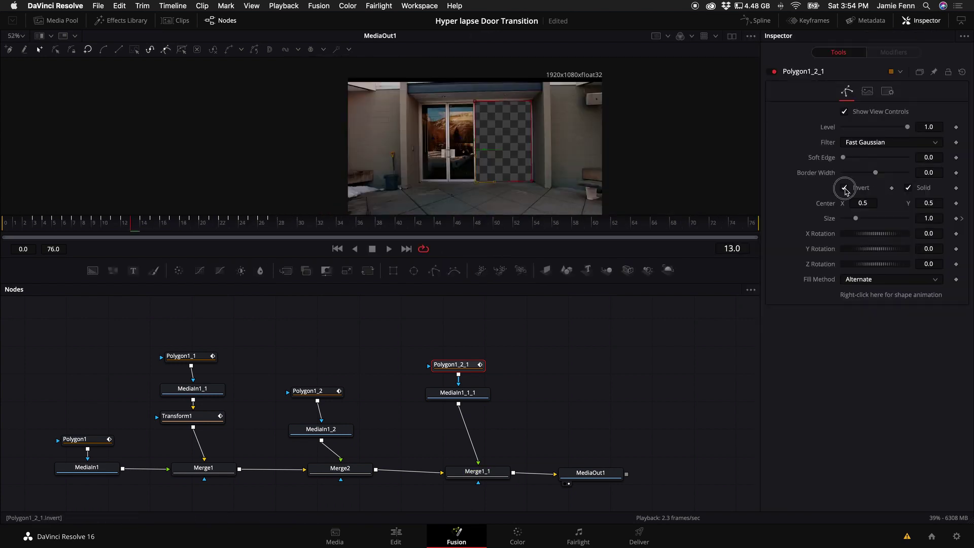
{"action": "left_click", "coordinate": [845, 188]}
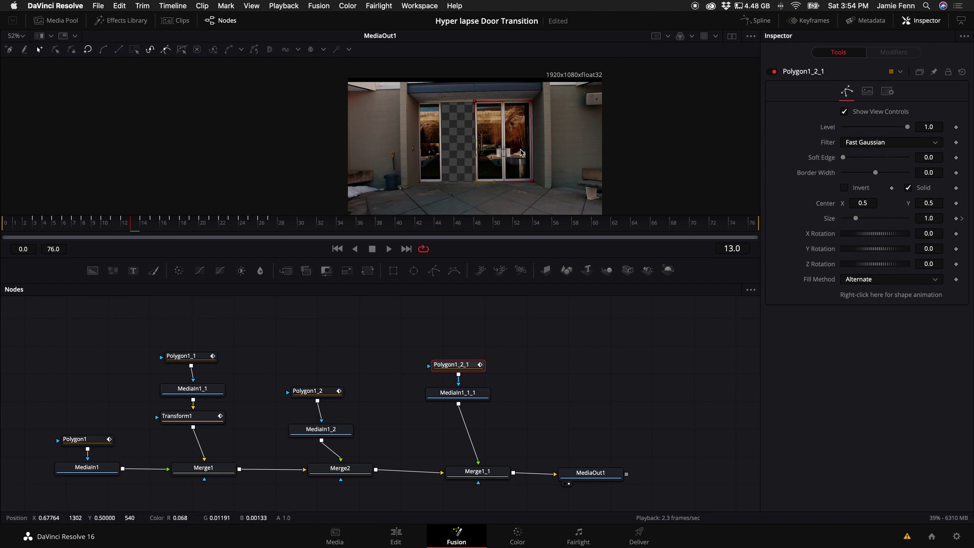
- Move the left-edge points of the Polygon1_2_1 mask to the centre seam between the doors, working back frame by frame from frame 26
{"action": "scroll", "coordinate": [486, 115], "scroll_direction": "up", "scroll_amount": 10}
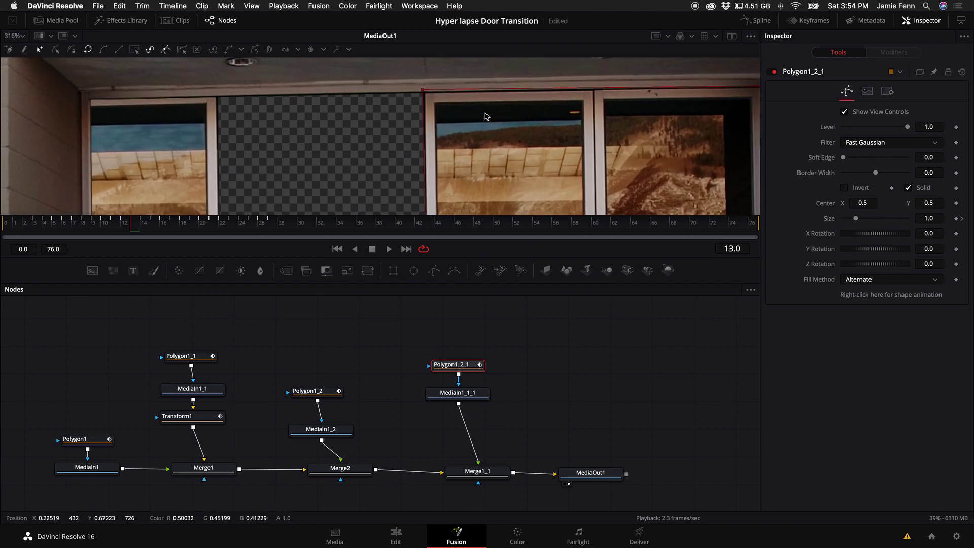
{"action": "left_click_drag", "start_coordinate": [243, 223], "coordinate": [272, 227]}
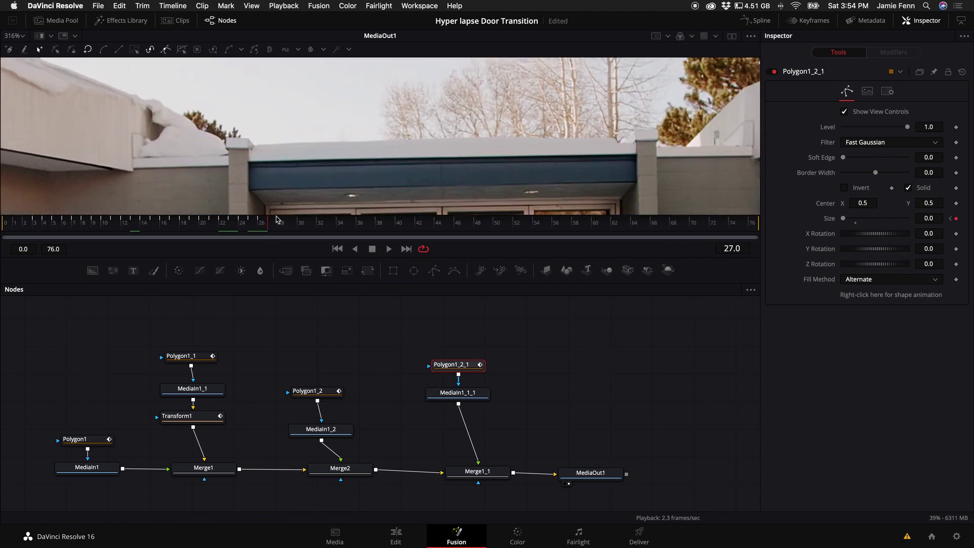
{"action": "scroll", "coordinate": [470, 175], "scroll_direction": "down", "scroll_amount": 6}
{"action": "scroll", "coordinate": [461, 353], "scroll_direction": "down", "scroll_amount": 1}
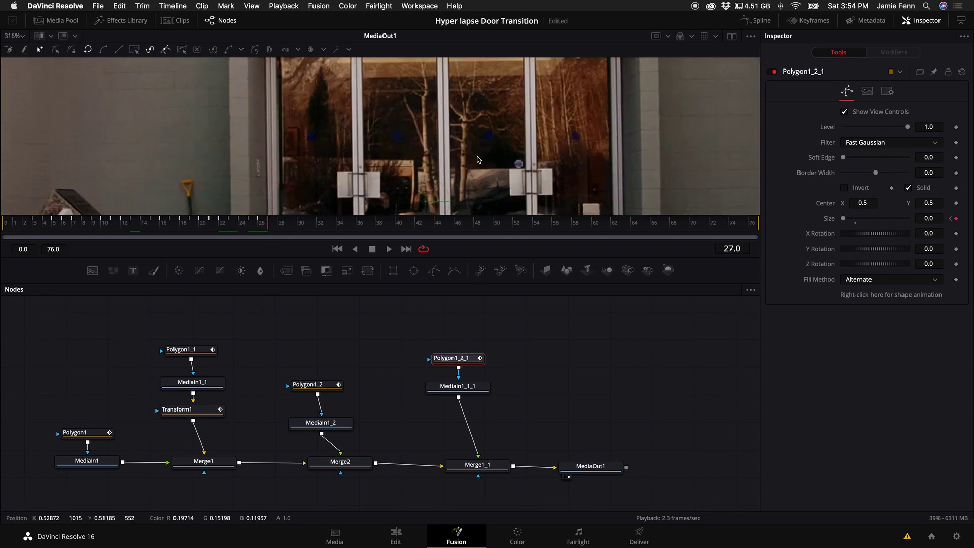
{"action": "scroll", "coordinate": [477, 161], "scroll_direction": "down", "scroll_amount": 5}
{"action": "scroll", "coordinate": [469, 147], "scroll_direction": "down", "scroll_amount": 1}
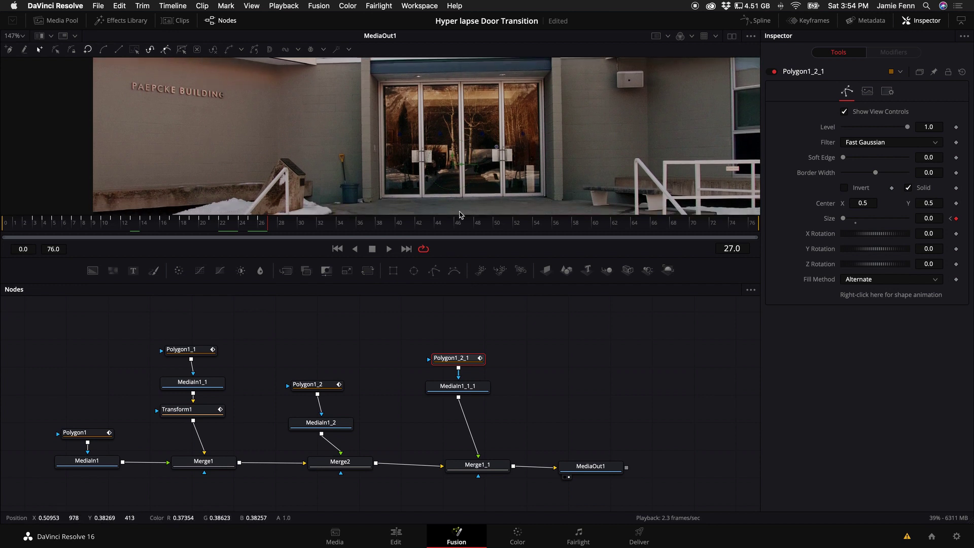
{"action": "key", "text": "Left"}
{"action": "left_click_drag", "start_coordinate": [375, 81], "coordinate": [458, 80]}
{"action": "left_click_drag", "start_coordinate": [378, 203], "coordinate": [458, 201]}
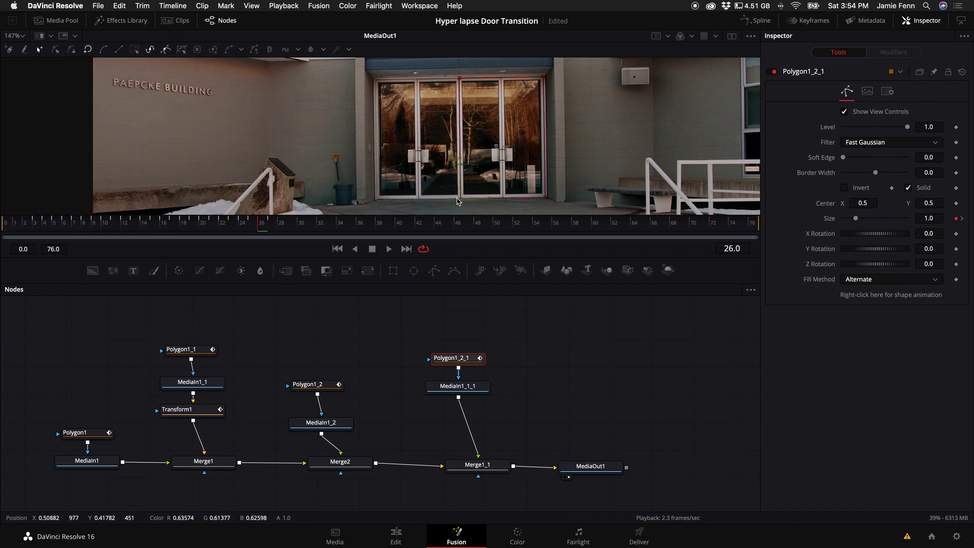
{"action": "key", "text": "Left"}
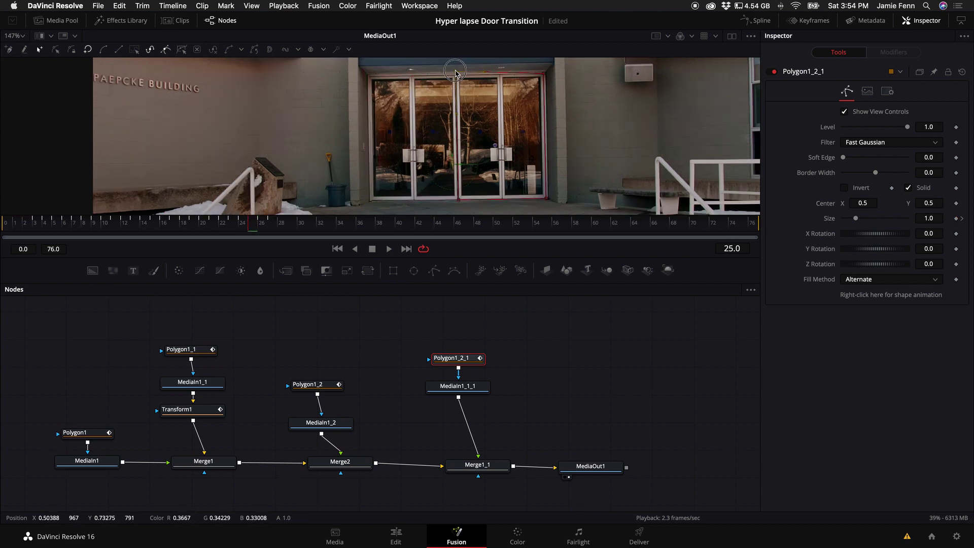
{"action": "left_click_drag", "start_coordinate": [456, 73], "coordinate": [456, 75]}
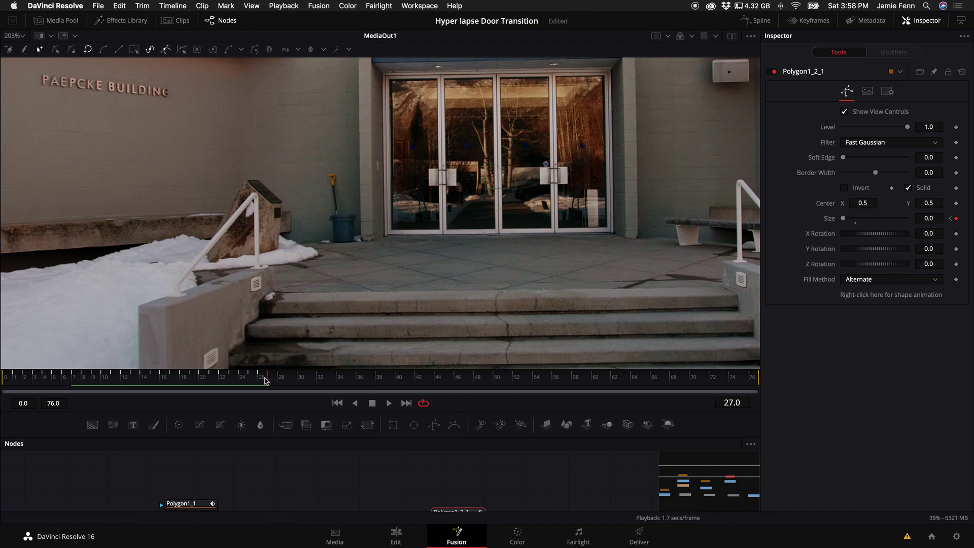
- Enlarge the node area and add a Transform node between MediaIn1_1_1 and Merge1_1
{"action": "left_click_drag", "start_coordinate": [453, 409], "coordinate": [466, 256]}
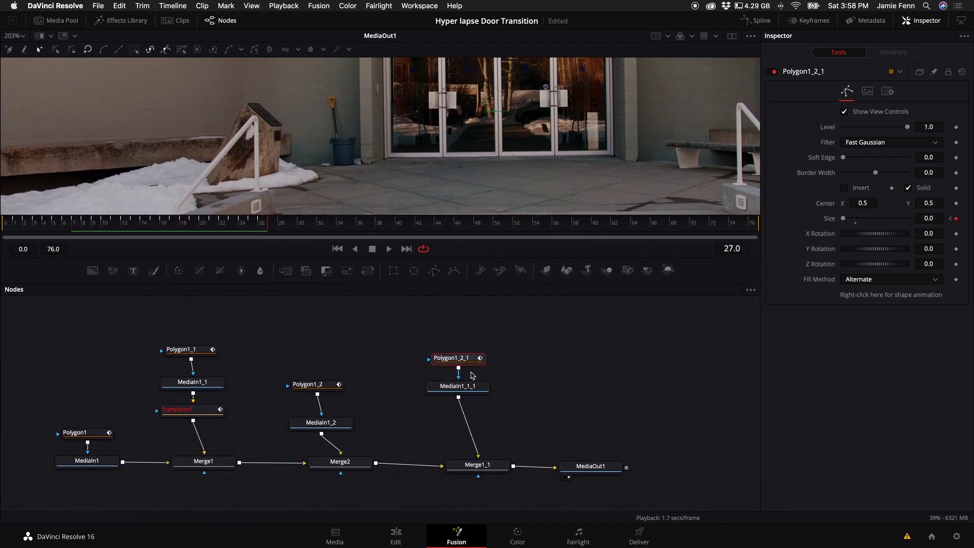
{"action": "left_click", "coordinate": [471, 395]}
{"action": "left_click_drag", "start_coordinate": [457, 402], "coordinate": [460, 405]}
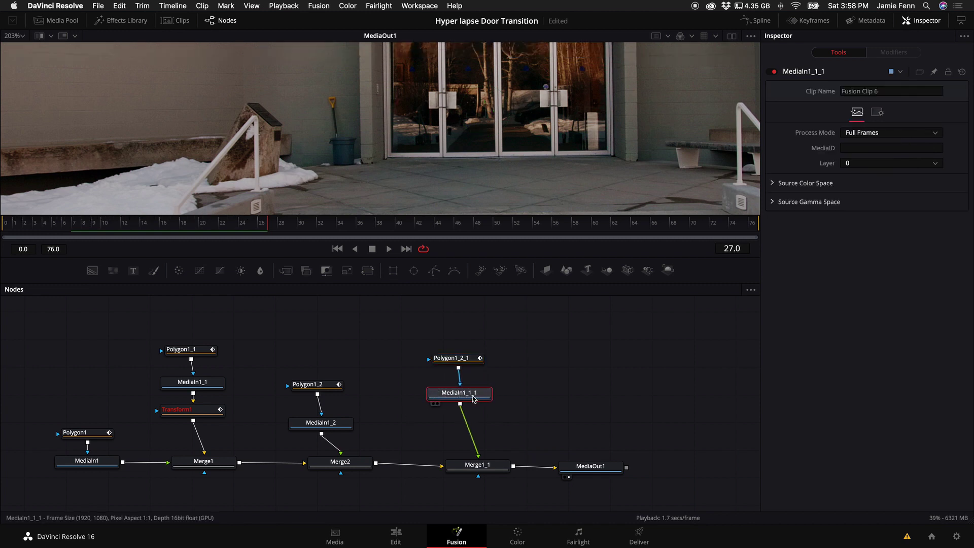
{"action": "key", "text": "shift+space"}
{"action": "type", "text": "trans"}
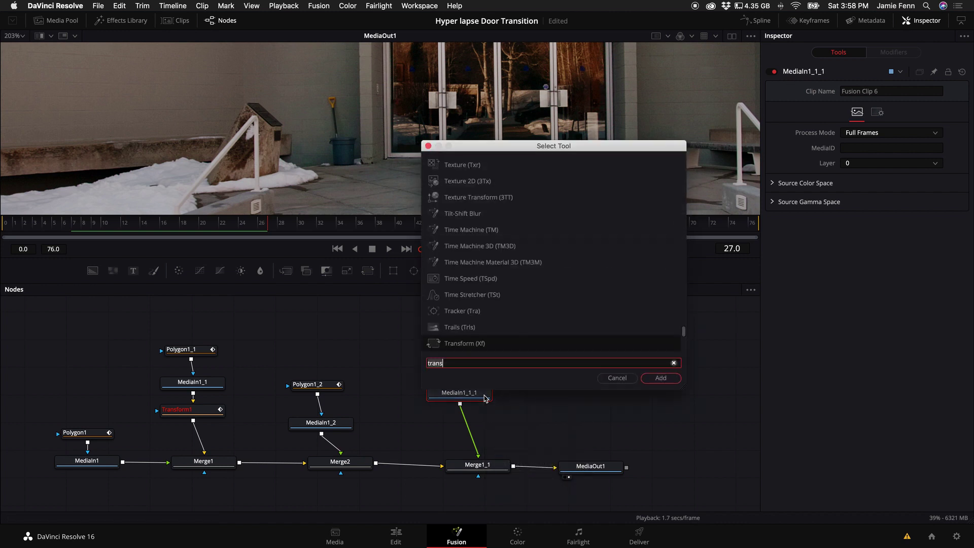
{"action": "key", "text": "Return"}
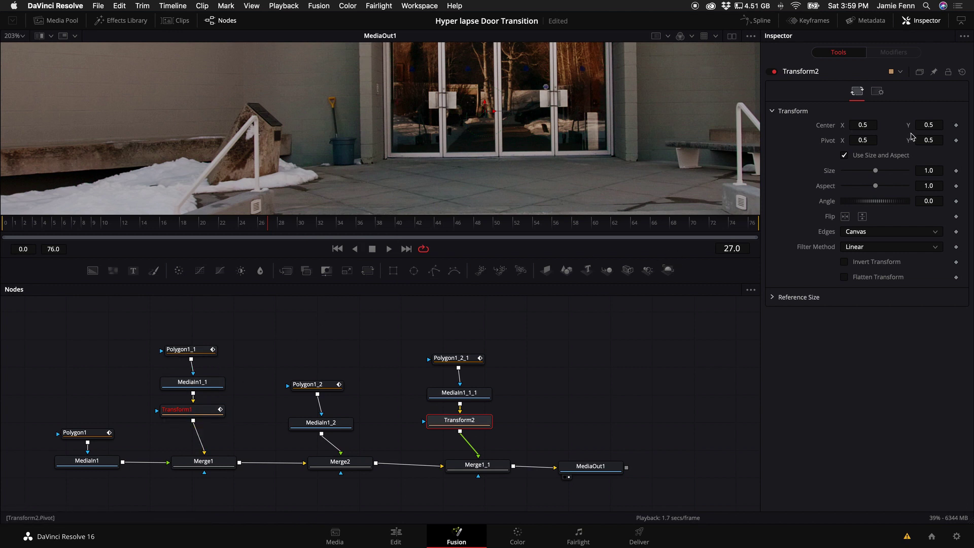
- Keyframe the Center of Transform2 at frame 27 and go to frame 0 for the opposite end of the slide
{"action": "left_click", "coordinate": [956, 127]}
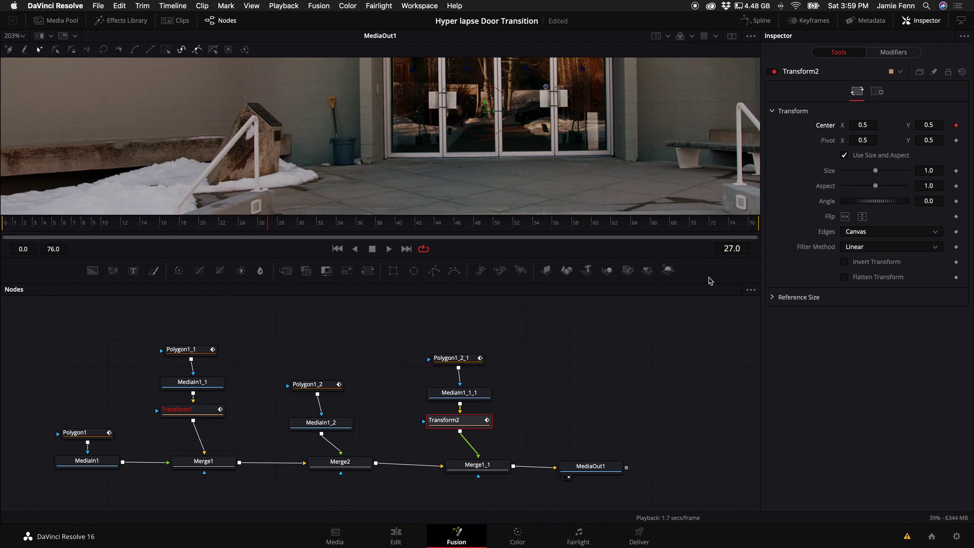
{"action": "key", "text": "Left"}
{"action": "key", "text": "Left"}
{"action": "key", "text": "Left"}
{"action": "key", "text": "Left"}
{"action": "key", "text": "Left"}
{"action": "key", "text": "Left"}
{"action": "key", "text": "Left"}
{"action": "key", "text": "Left"}
{"action": "key", "text": "Left"}
{"action": "key", "text": "Left"}
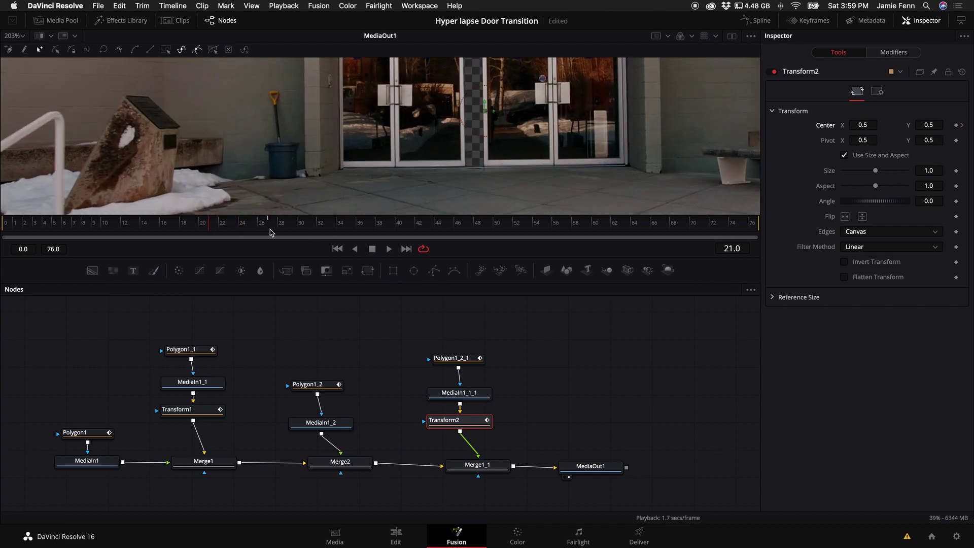
{"action": "left_click", "coordinate": [1, 224]}
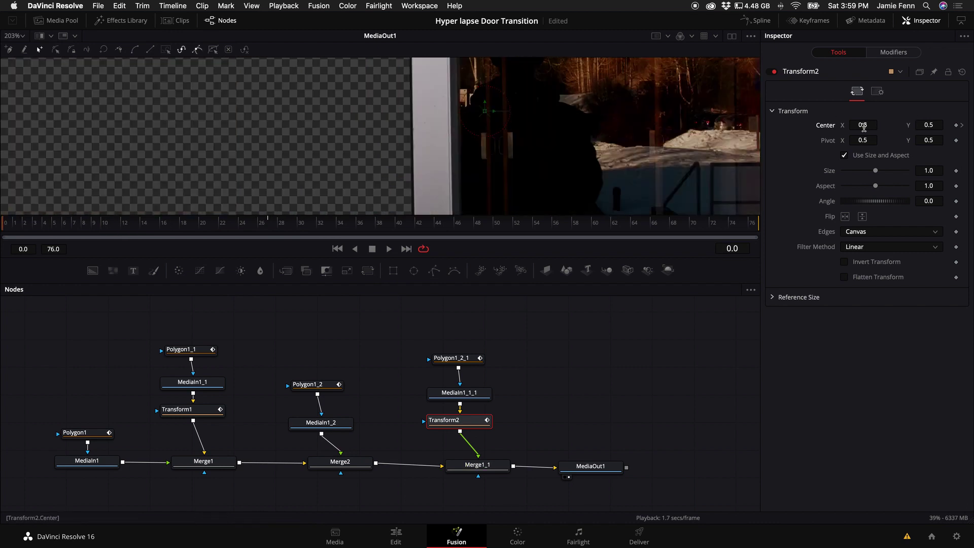
{"action": "scroll", "coordinate": [626, 140], "scroll_direction": "down", "scroll_amount": 5}
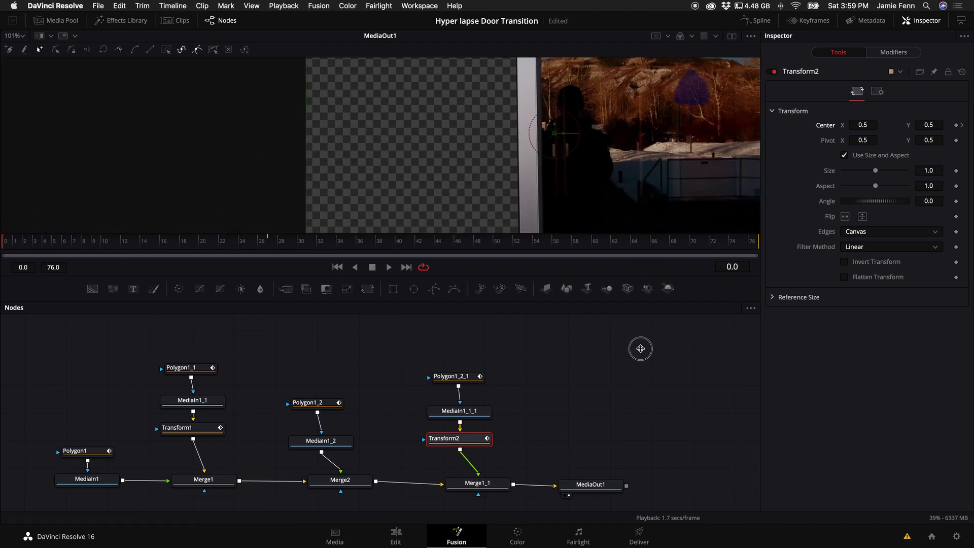
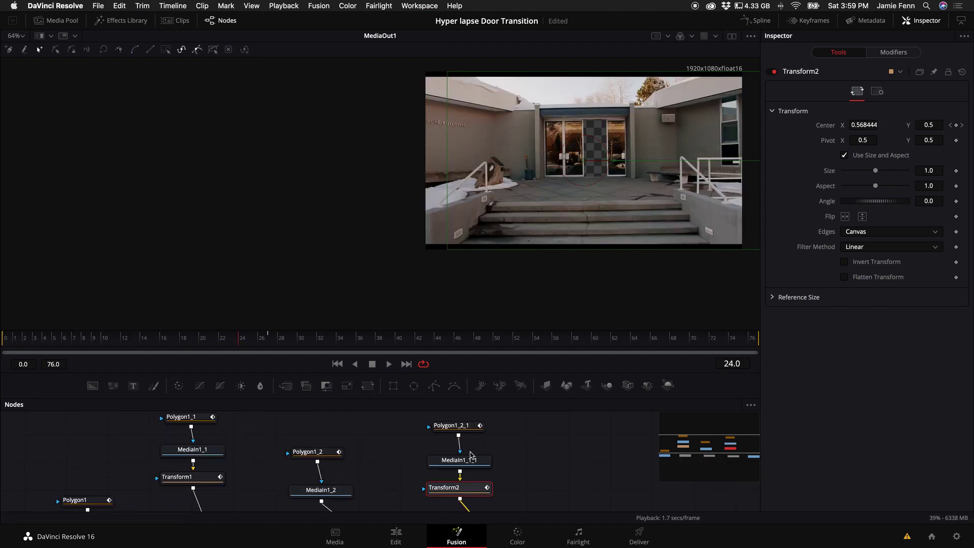
- Open the Spline editor, enlarge it in both directions and fit the animation curves to its view
{"action": "scroll", "coordinate": [471, 456], "scroll_direction": "down", "scroll_amount": 3}
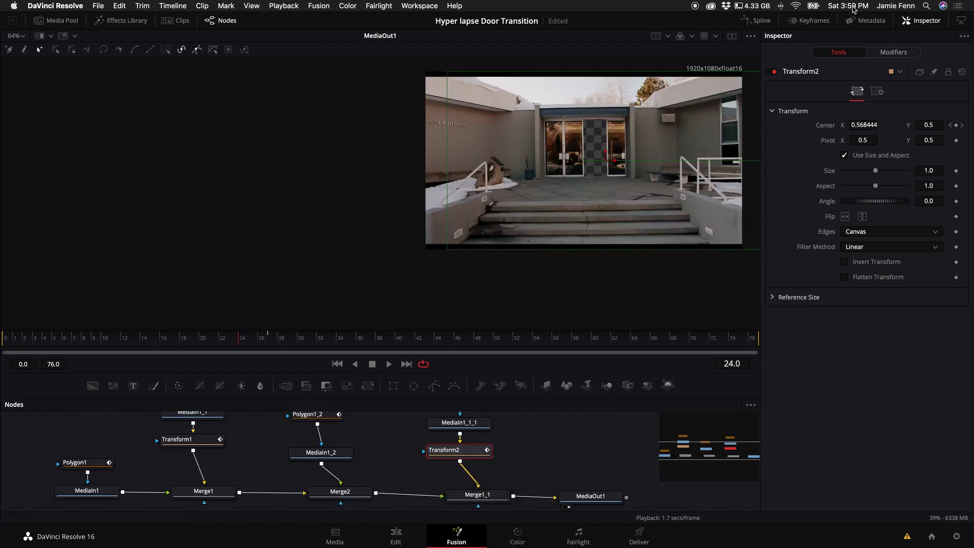
{"action": "left_click", "coordinate": [756, 22]}
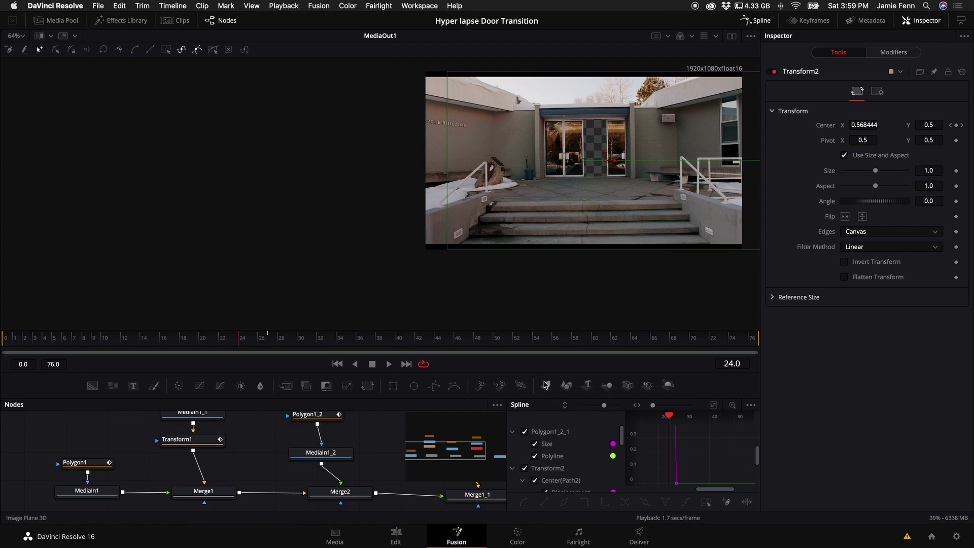
{"action": "left_click_drag", "start_coordinate": [539, 378], "coordinate": [610, 316]}
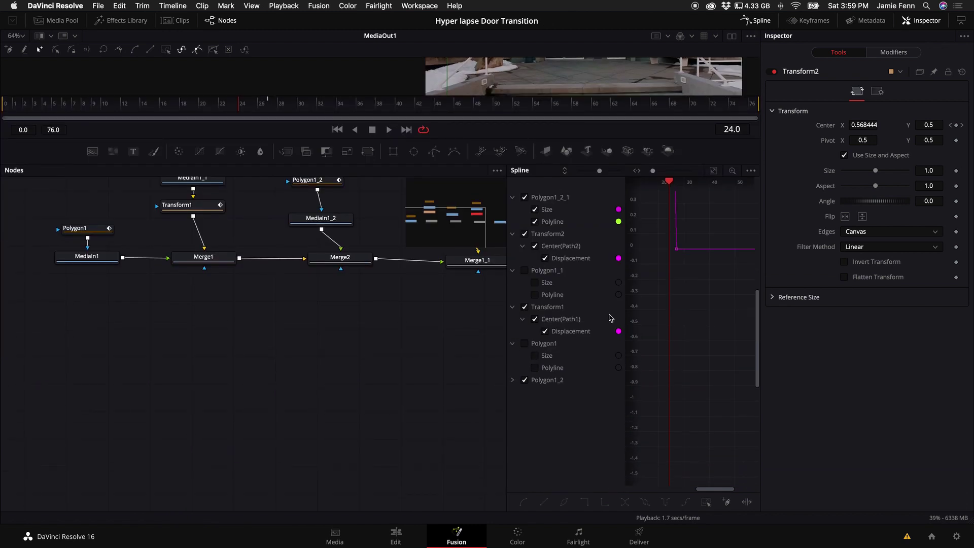
{"action": "mouse_move", "coordinate": [624, 273]}
{"action": "left_mouse_down"}
{"action": "mouse_move", "coordinate": [553, 281]}
{"action": "mouse_move", "coordinate": [638, 284]}
{"action": "left_mouse_up"}
{"action": "left_click_drag", "start_coordinate": [507, 285], "coordinate": [305, 296]}
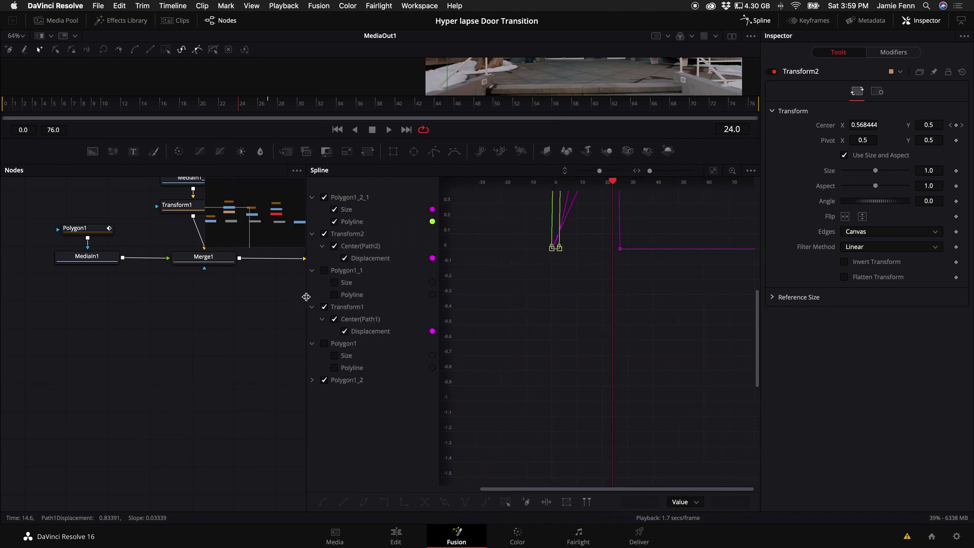
{"action": "key", "text": "ctrl+f"}
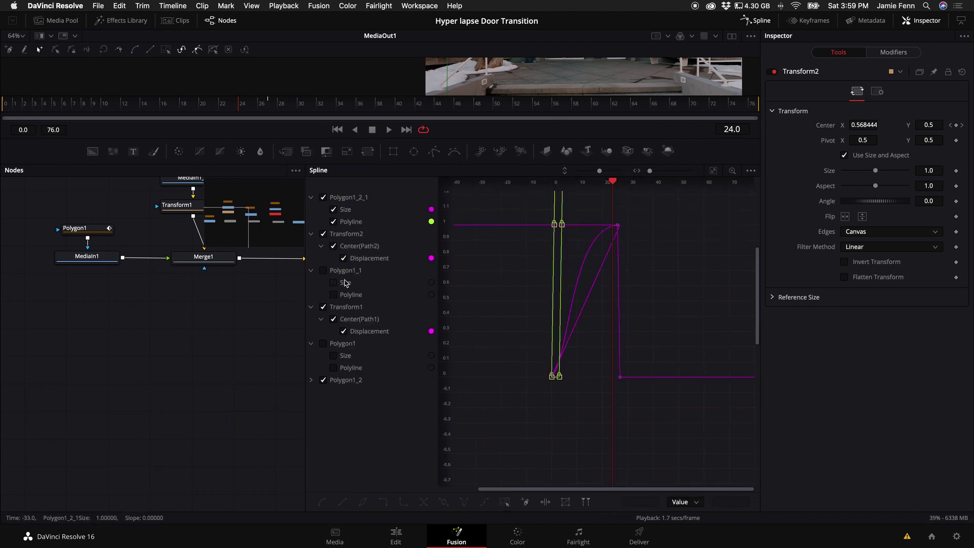
- Hide the Polygon1_2_1, Polygon1_2 and Transform1 curves so only Transform2's Displacement curve is shown
{"action": "left_click", "coordinate": [333, 221]}
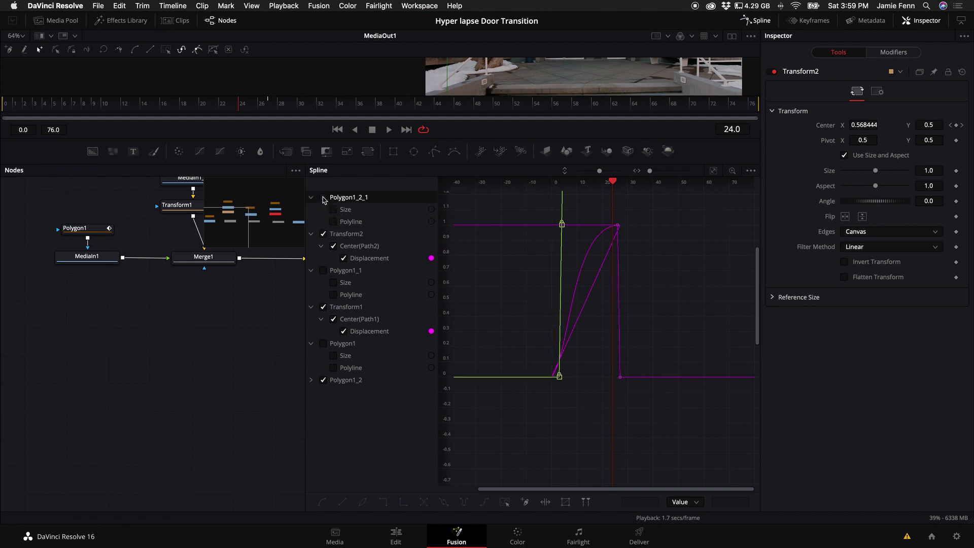
{"action": "left_click", "coordinate": [323, 380]}
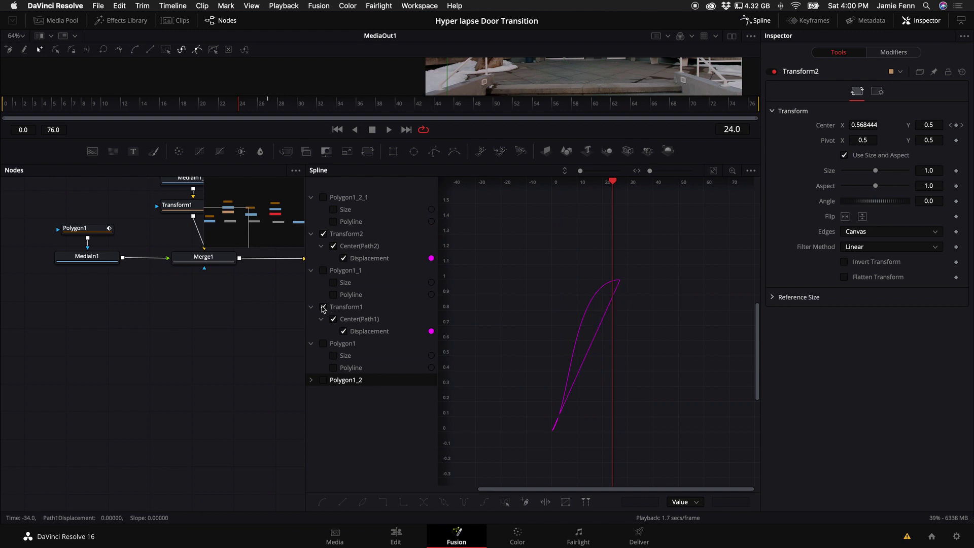
{"action": "left_click", "coordinate": [334, 318]}
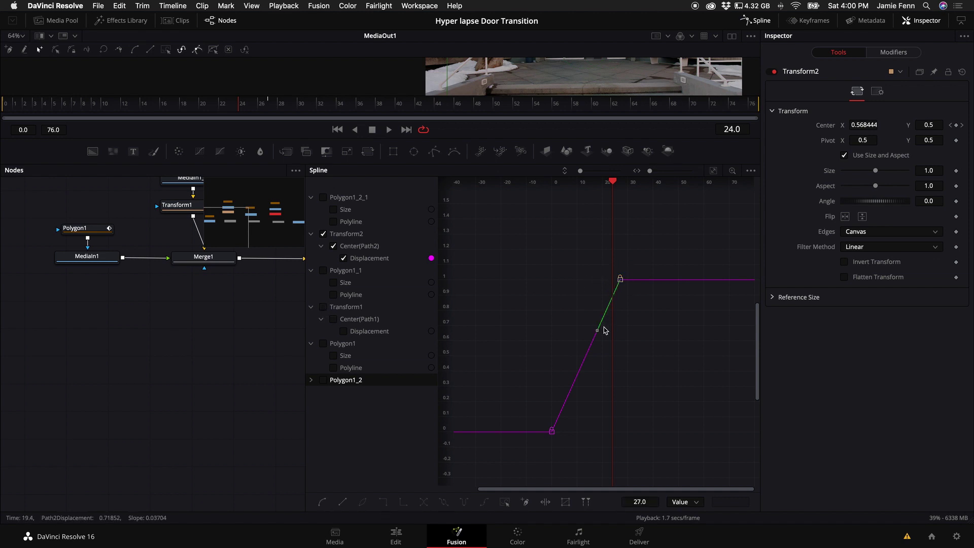
- Ease Transform2's Displacement curve into its frame 27 keyframe by pulling the handle outward, checking the door movement around frame 17
{"action": "left_click_drag", "start_coordinate": [596, 334], "coordinate": [567, 283]}
{"action": "left_click", "coordinate": [551, 431]}
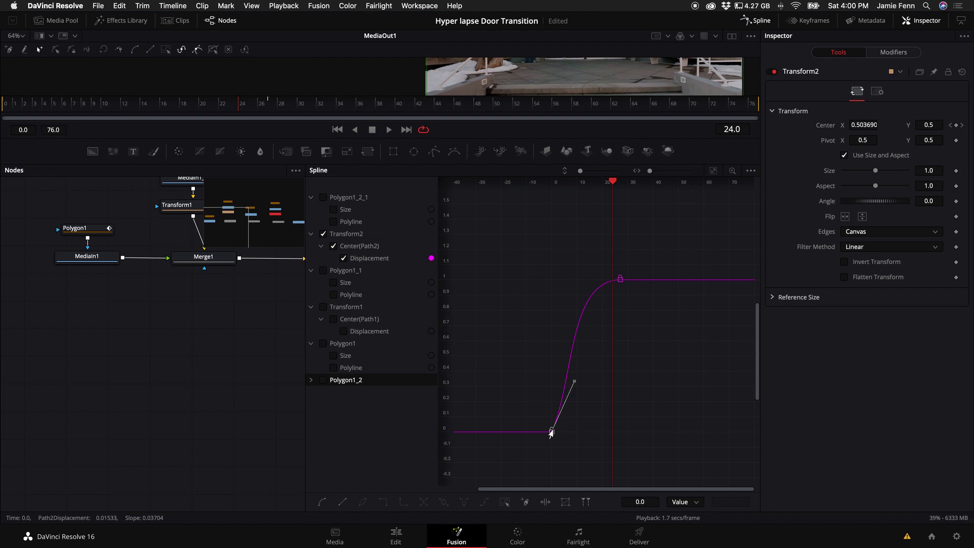
{"action": "left_click_drag", "start_coordinate": [638, 138], "coordinate": [628, 302]}
{"action": "key", "text": "Left"}
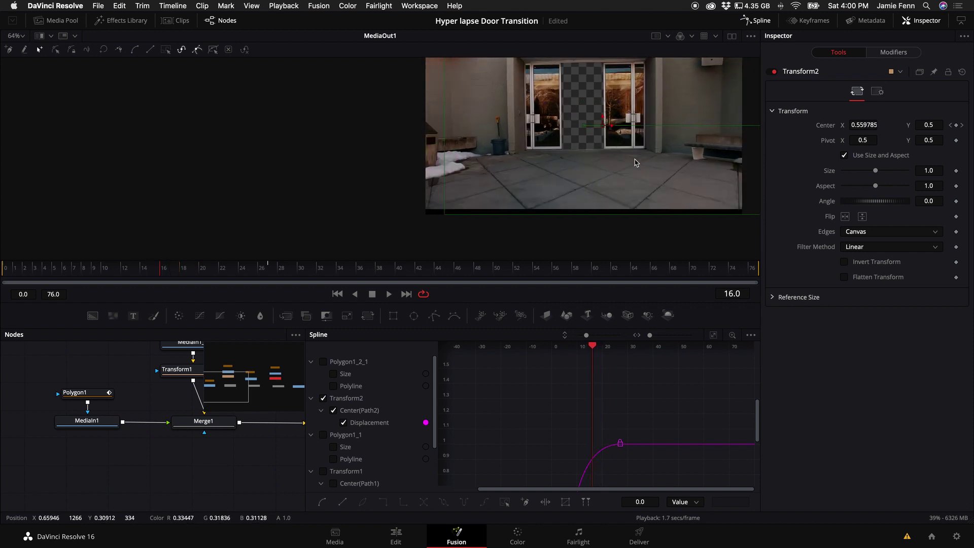
{"action": "scroll", "coordinate": [640, 126], "scroll_direction": "up", "scroll_amount": 3}
{"action": "key", "text": "Left"}
{"action": "key", "text": "Right"}
{"action": "key", "text": "Right"}
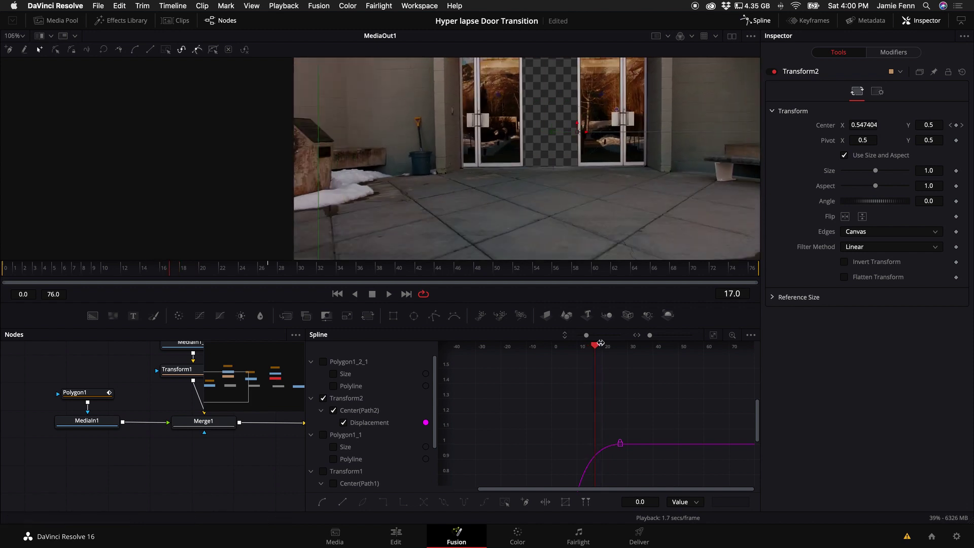
{"action": "left_click_drag", "start_coordinate": [618, 449], "coordinate": [568, 456]}
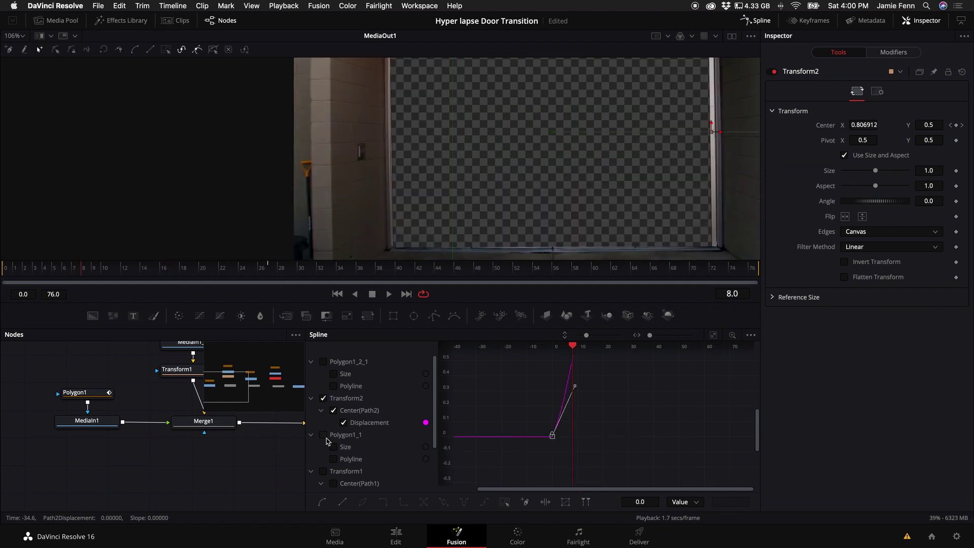
- Show Transform1's Displacement curve alongside Transform2's and level the handle at the frame 27 keyframe, checking the doors between frames 4 and 11
{"action": "left_click", "coordinate": [329, 473]}
{"action": "scroll", "coordinate": [522, 399], "scroll_direction": "down", "scroll_amount": 2}
{"action": "scroll", "coordinate": [554, 414], "scroll_direction": "up", "scroll_amount": 3}
{"action": "key", "text": "Left"}
{"action": "key", "text": "Left"}
{"action": "key", "text": "Left"}
{"action": "key", "text": "Left"}
{"action": "key", "text": "Left"}
{"action": "key", "text": "Left"}
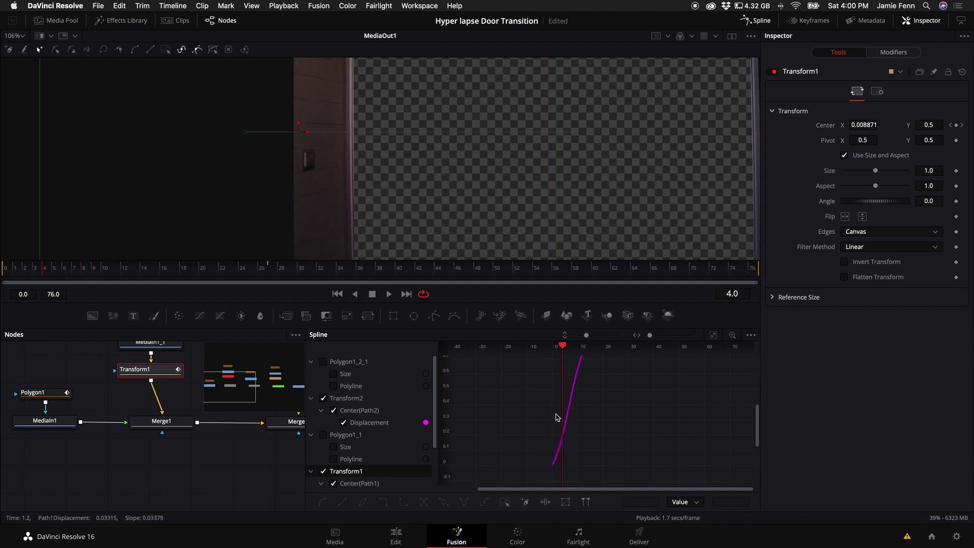
{"action": "scroll", "coordinate": [594, 422], "scroll_direction": "up", "scroll_amount": 5}
{"action": "scroll", "coordinate": [596, 427], "scroll_direction": "down", "scroll_amount": 2}
{"action": "key", "text": "Right"}
{"action": "key", "text": "Right"}
{"action": "key", "text": "Right"}
{"action": "key", "text": "Right"}
{"action": "key", "text": "Right"}
{"action": "key", "text": "Right"}
{"action": "key", "text": "Right"}
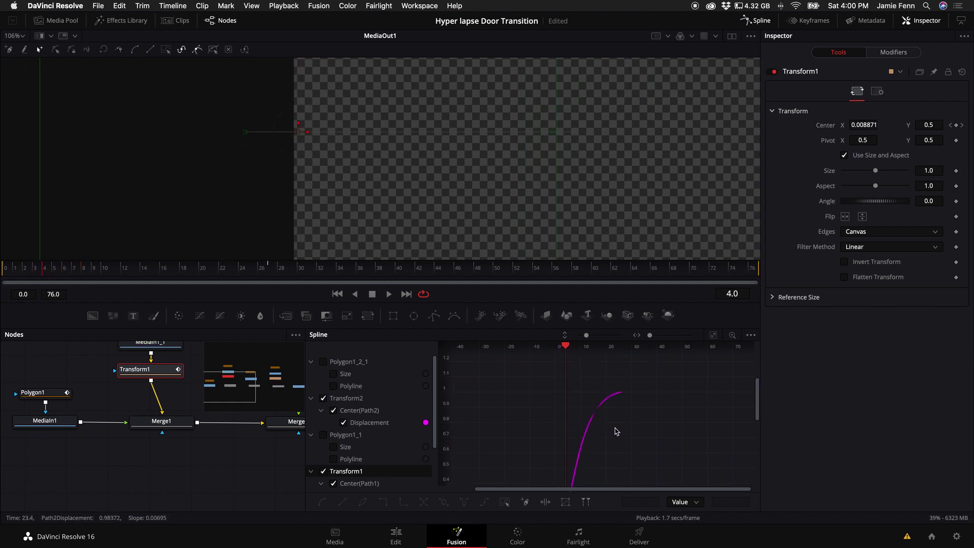
{"action": "key", "text": "Right"}
{"action": "key", "text": "Right"}
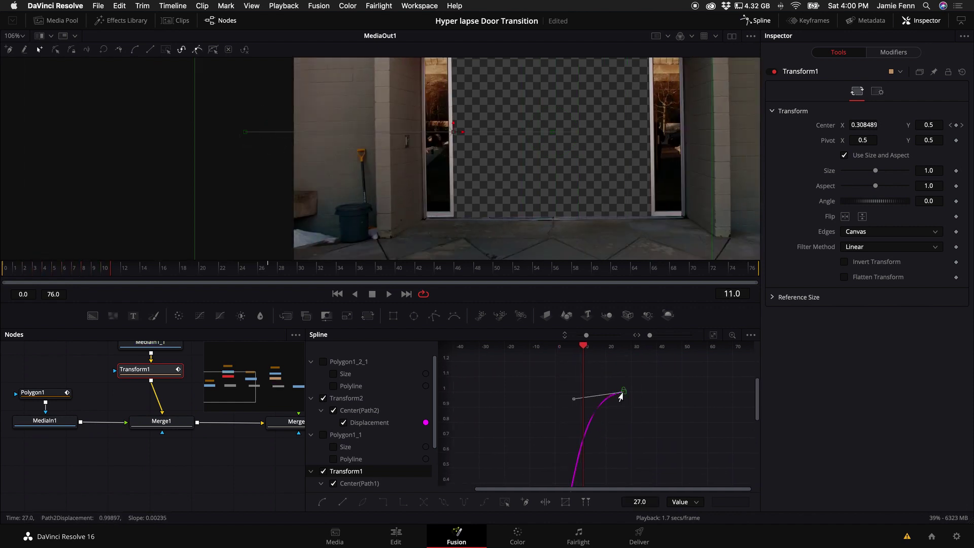
{"action": "left_click_drag", "start_coordinate": [574, 401], "coordinate": [578, 393]}
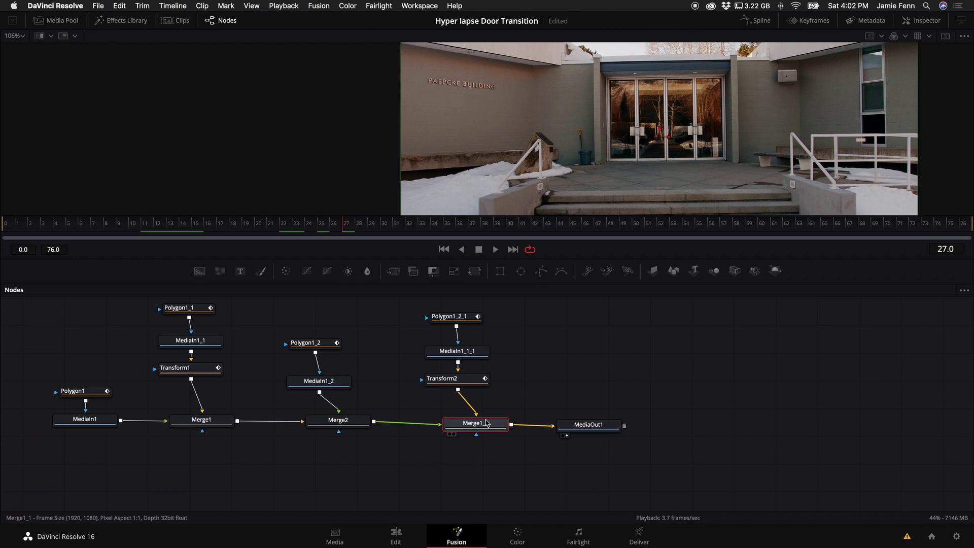
- Turn on Motion Blur for Transform1 and raise its Quality to 10
{"action": "left_click", "coordinate": [454, 380]}
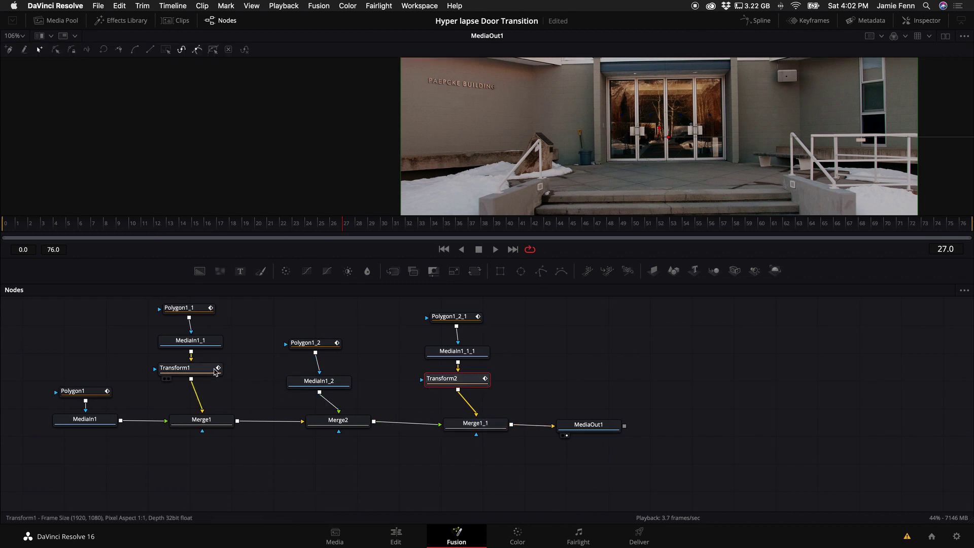
{"action": "left_click", "coordinate": [922, 20]}
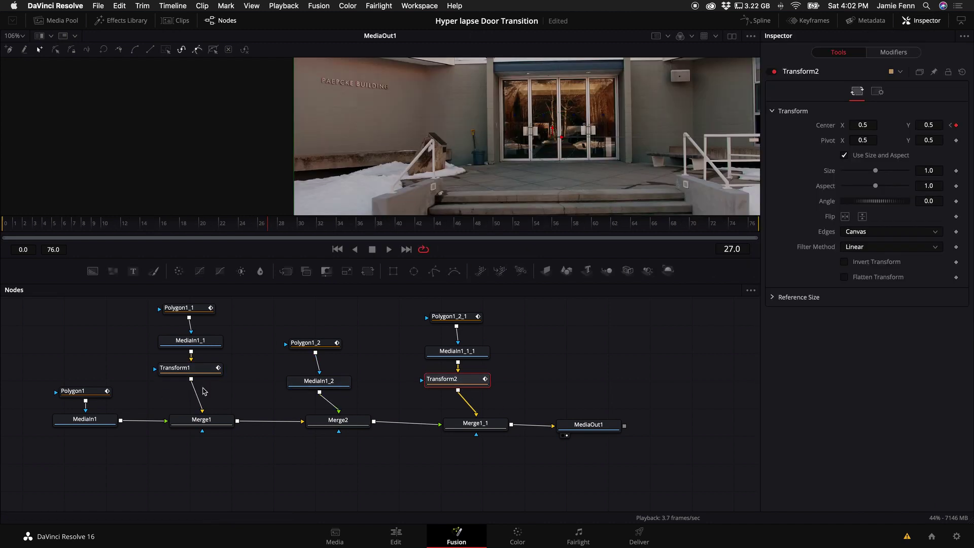
{"action": "left_click", "coordinate": [181, 375]}
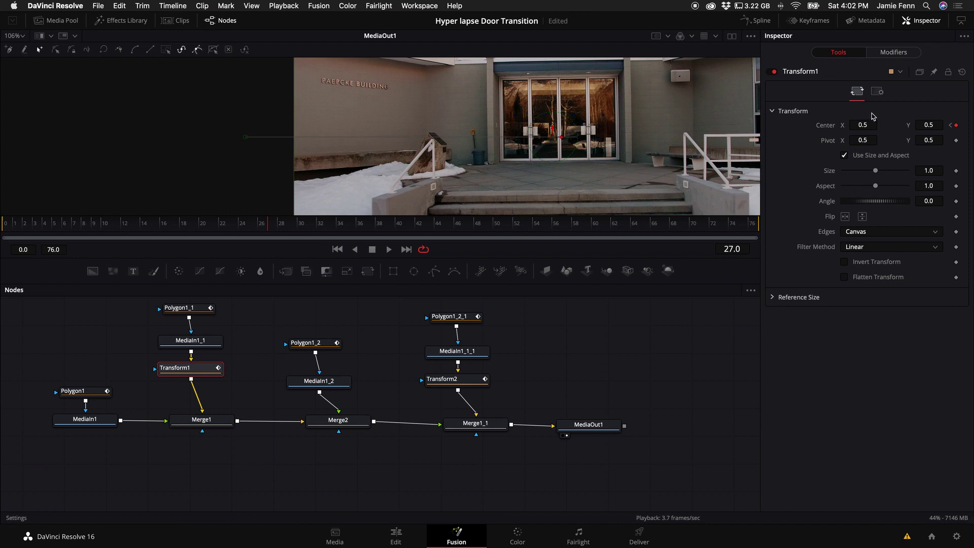
{"action": "left_click", "coordinate": [878, 93]}
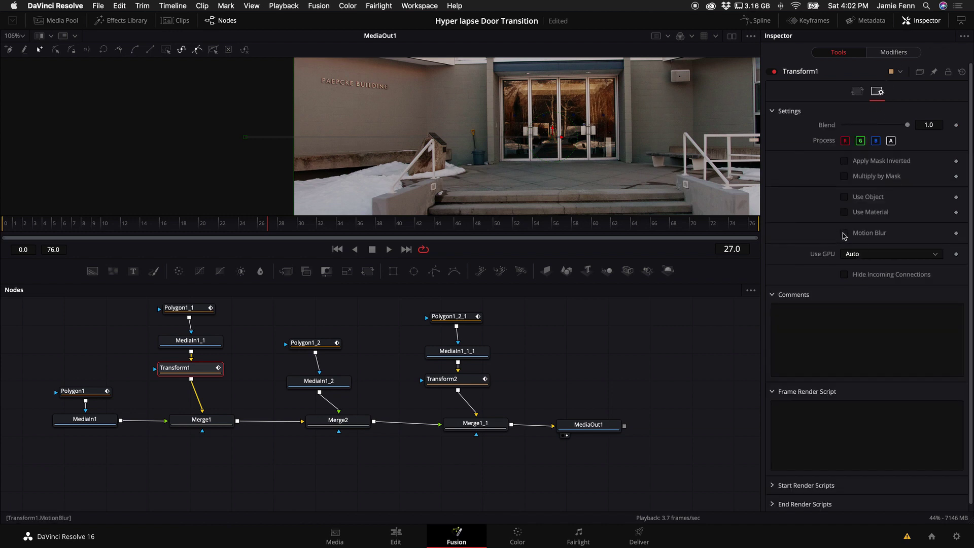
{"action": "left_click", "coordinate": [845, 234]}
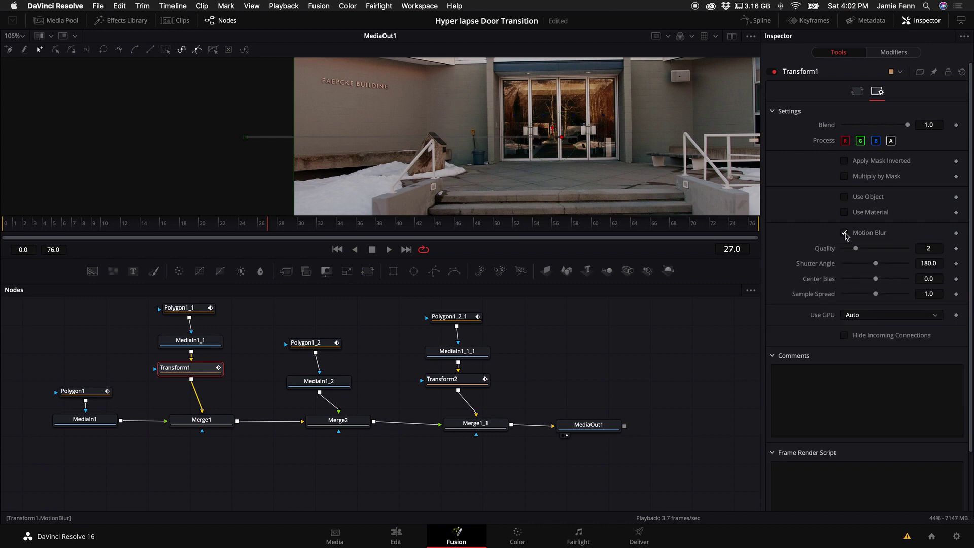
{"action": "left_click_drag", "start_coordinate": [855, 249], "coordinate": [946, 251]}
- Step back frame by frame from frame 27 to examine the motion blur on the left door pair
{"action": "key", "text": "Right"}
{"action": "key", "text": "Left"}
{"action": "key", "text": "Left"}
{"action": "key", "text": "Left"}
{"action": "key", "text": "Left"}
{"action": "key", "text": "Left"}
{"action": "key", "text": "Left"}
{"action": "key", "text": "Left"}
{"action": "key", "text": "Left"}
{"action": "key", "text": "Left"}
{"action": "key", "text": "Left"}
{"action": "key", "text": "Left"}
{"action": "key", "text": "Left"}
{"action": "key", "text": "Left"}
{"action": "key", "text": "Left"}
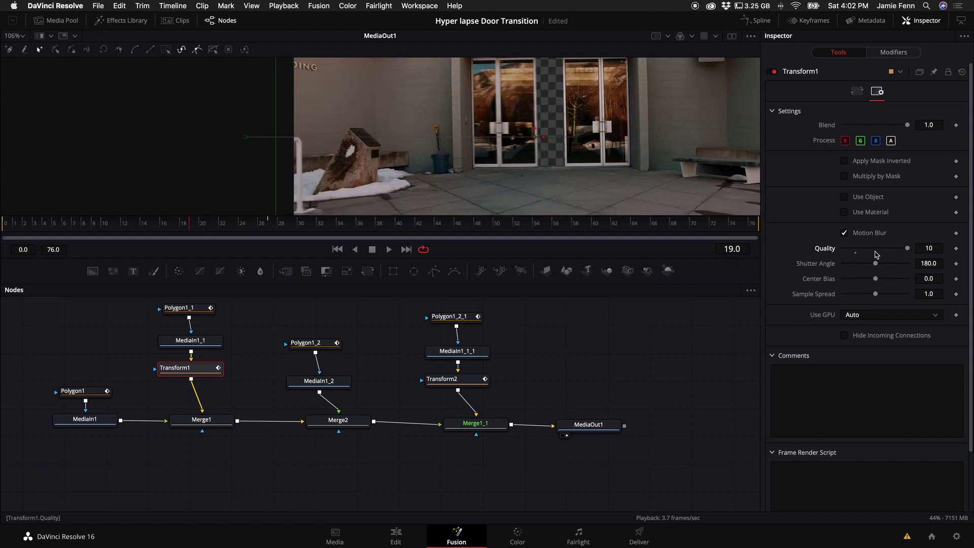
{"action": "key", "text": "Right"}
{"action": "key", "text": "Right"}
- Turn on Motion Blur for Transform2 with Quality 10 and switch to the Edit page
{"action": "left_click", "coordinate": [446, 379]}
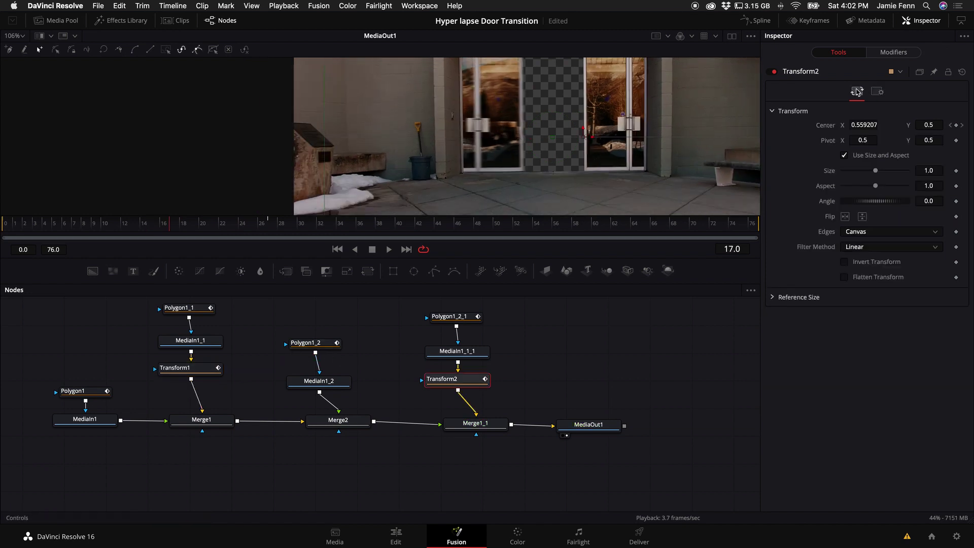
{"action": "left_click", "coordinate": [877, 91]}
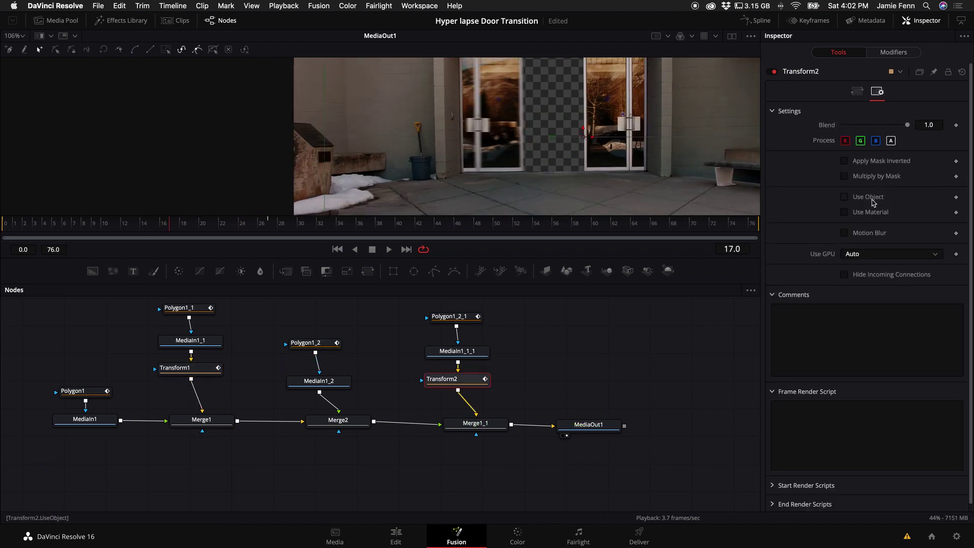
{"action": "left_click", "coordinate": [844, 233]}
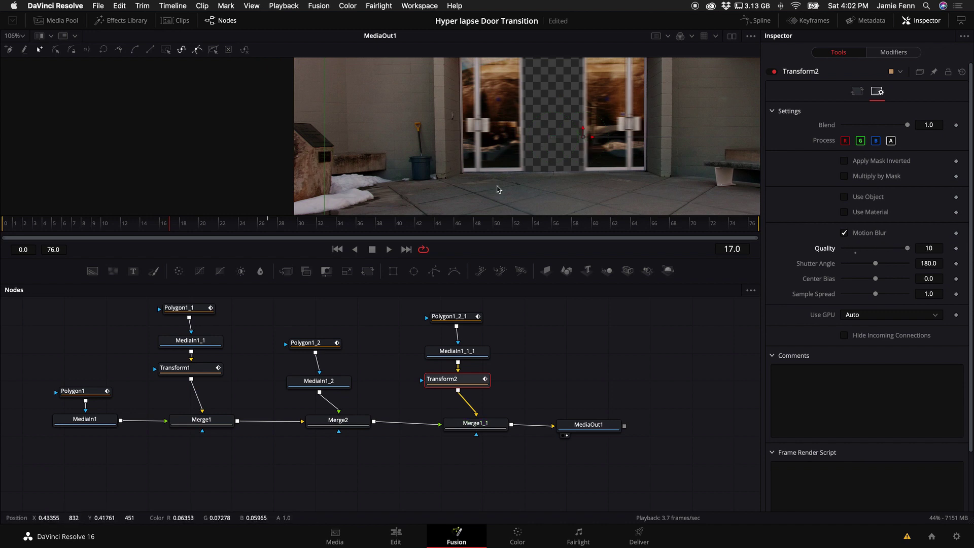
{"action": "left_click", "coordinate": [401, 537]}
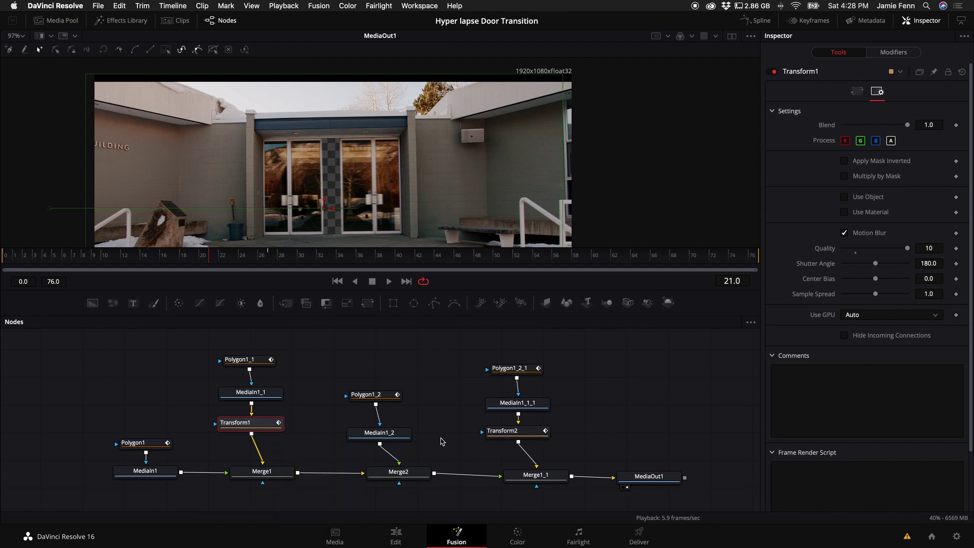
{"action": "left_click", "coordinate": [859, 92]}
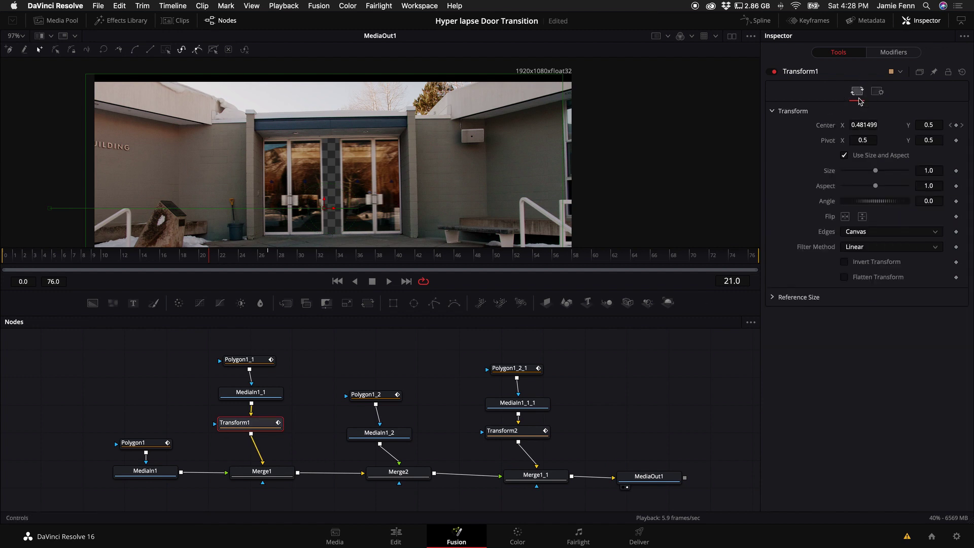
{"action": "mouse_move", "coordinate": [877, 201]}
{"action": "left_mouse_down"}
{"action": "mouse_move", "coordinate": [856, 203]}
{"action": "mouse_move", "coordinate": [875, 186]}
{"action": "left_mouse_up"}
{"action": "key", "text": "super+z"}
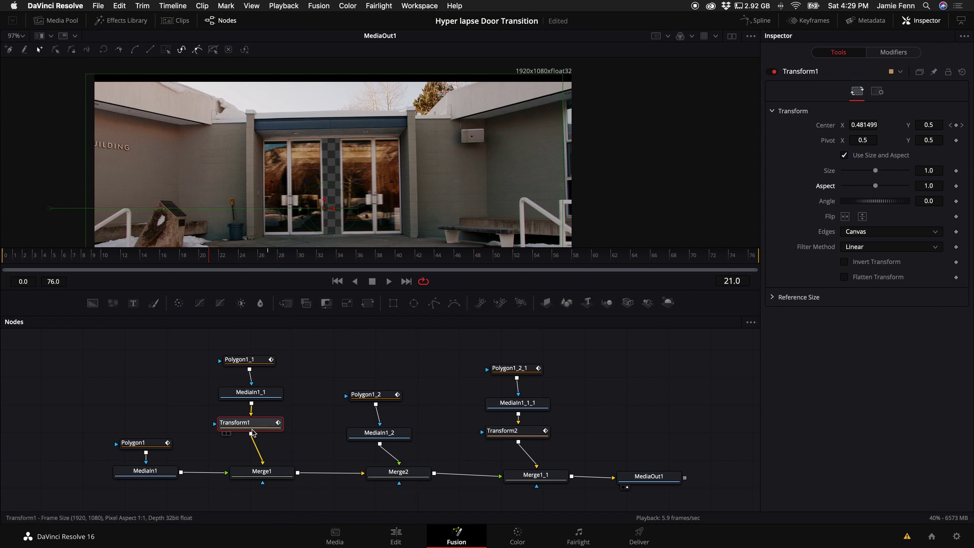
- Delete Transform1 and add a DVE node between MediaIn1_1 and Merge1
{"action": "mouse_move", "coordinate": [261, 426]}
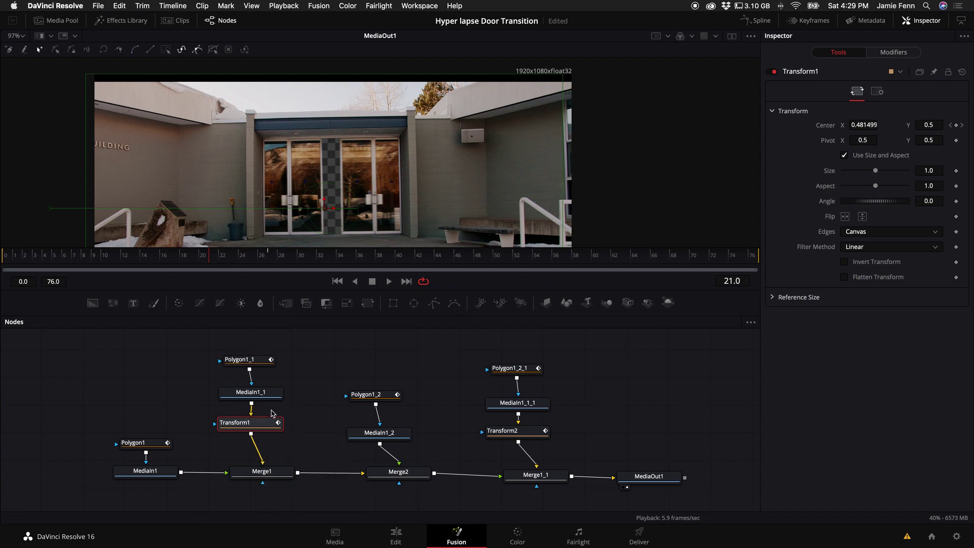
{"action": "key", "text": "Delete"}
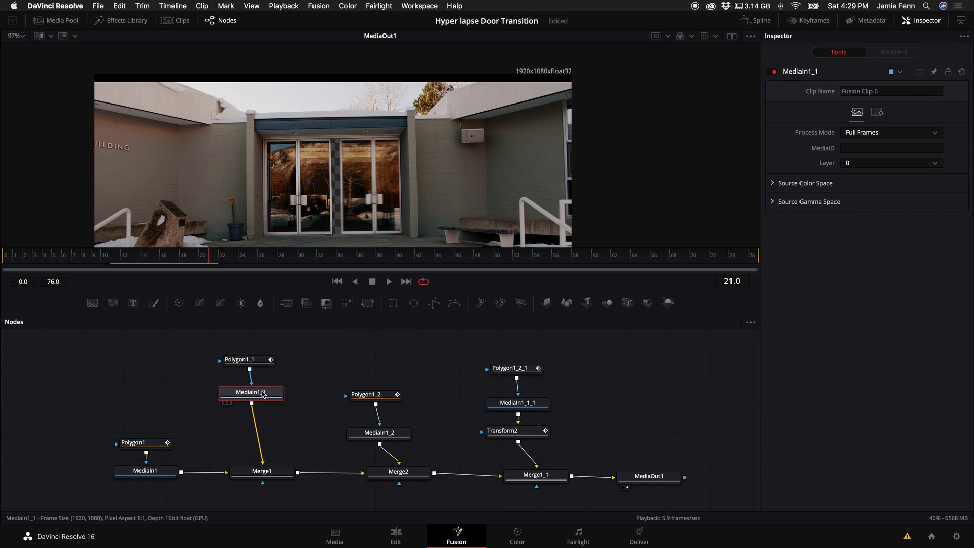
{"action": "key", "text": "shift+space"}
{"action": "type", "text": "dve"}
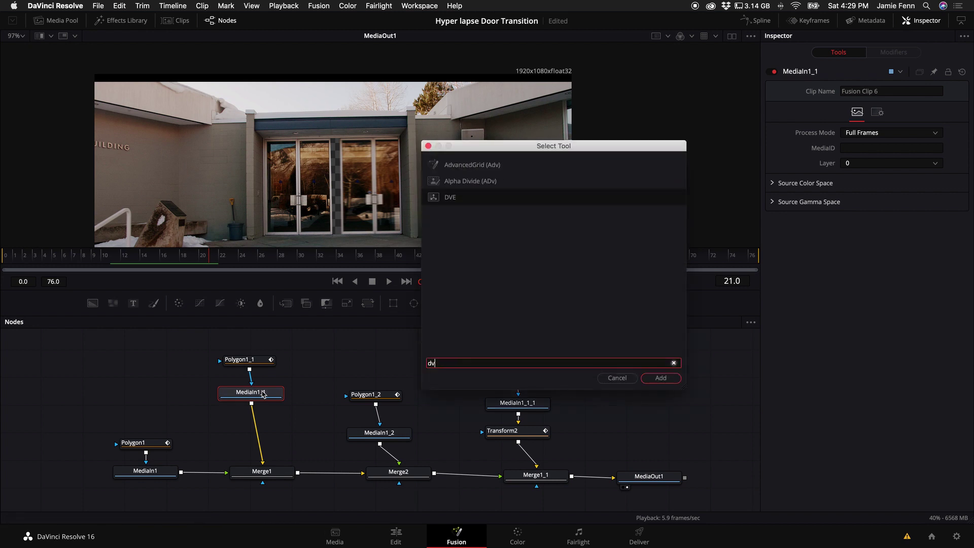
{"action": "key", "text": "Return"}
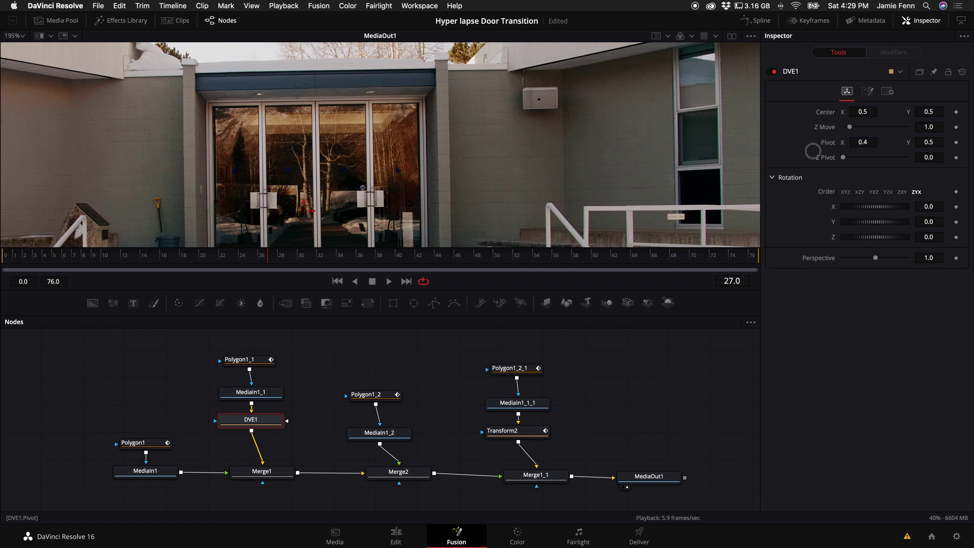
- Set DVE1's Pivot X to 0.401 at the left door's outer edge and keyframe the Pivot at frame 27
{"action": "scroll", "coordinate": [205, 214], "scroll_direction": "up", "scroll_amount": 5}
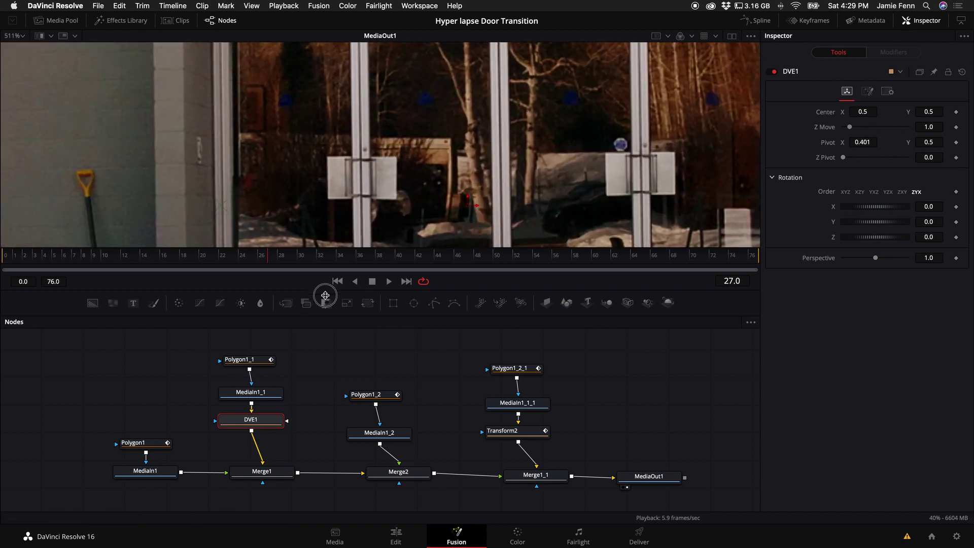
{"action": "left_click_drag", "start_coordinate": [326, 291], "coordinate": [326, 346]}
{"action": "scroll", "coordinate": [226, 212], "scroll_direction": "up", "scroll_amount": 4}
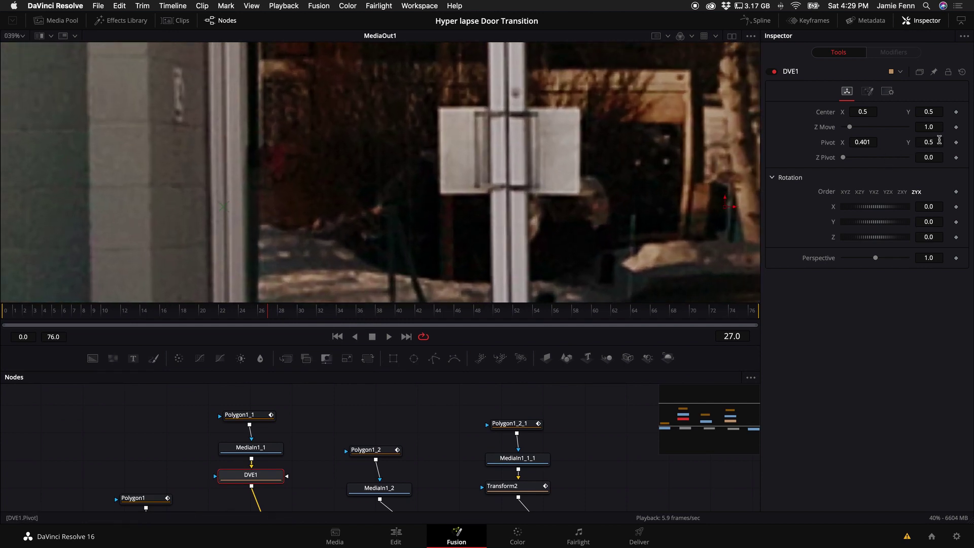
{"action": "left_click", "coordinate": [956, 143]}
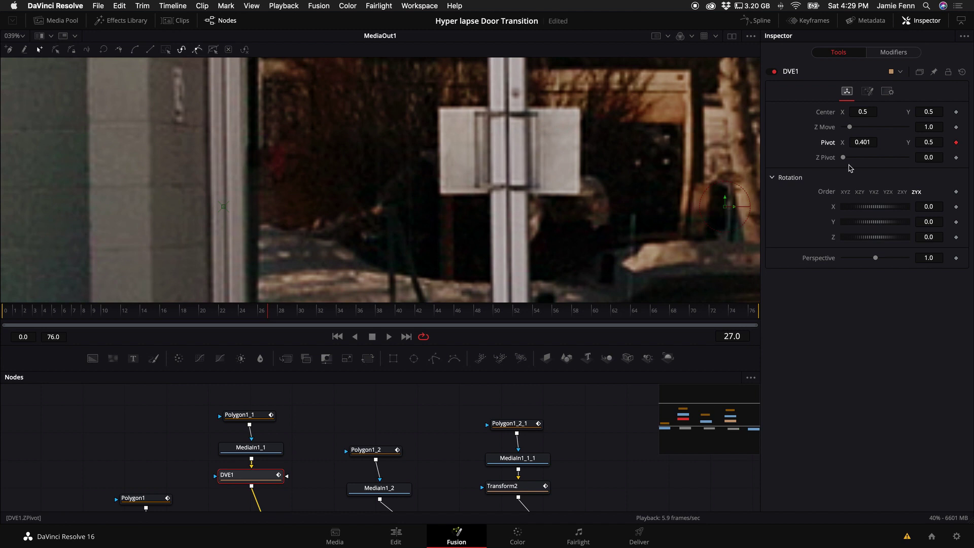
- Keyframe DVE1's Pivot X along the door's outer edge with 0.394 at frame 26, 0.387 at frame 25 and 0.372 at frame 23
{"action": "key", "text": "Left"}
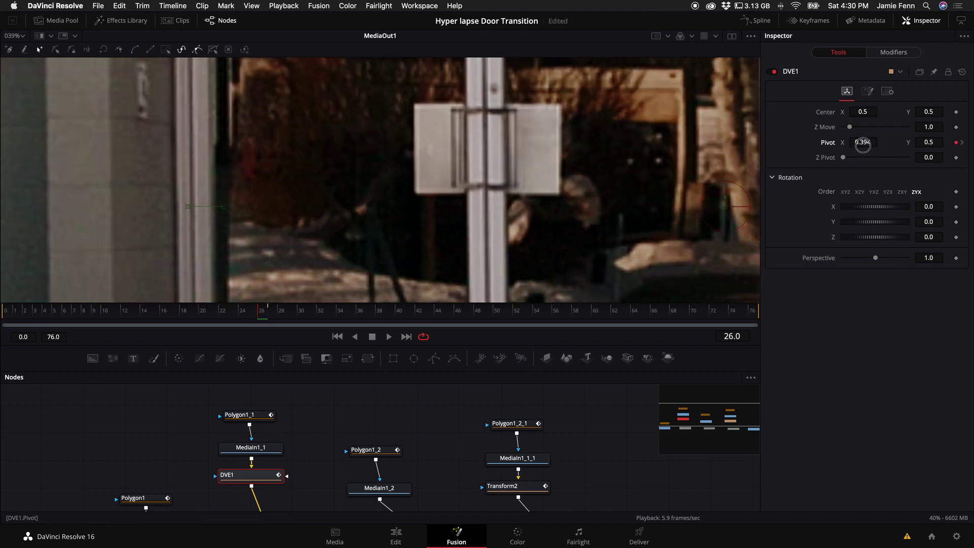
{"action": "left_click", "coordinate": [865, 144]}
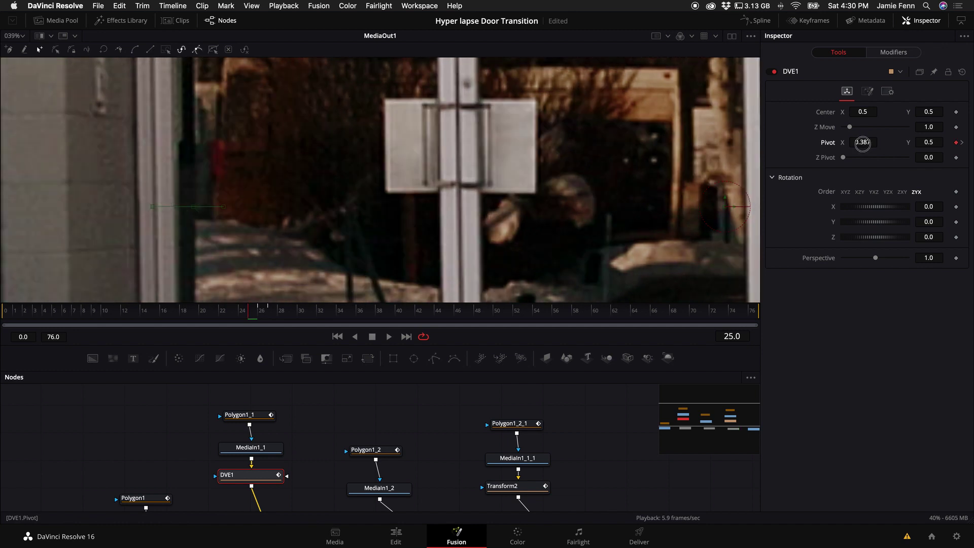
{"action": "key", "text": "Left"}
{"action": "left_click_drag", "start_coordinate": [867, 144], "coordinate": [860, 145]}
{"action": "key", "text": "Right"}
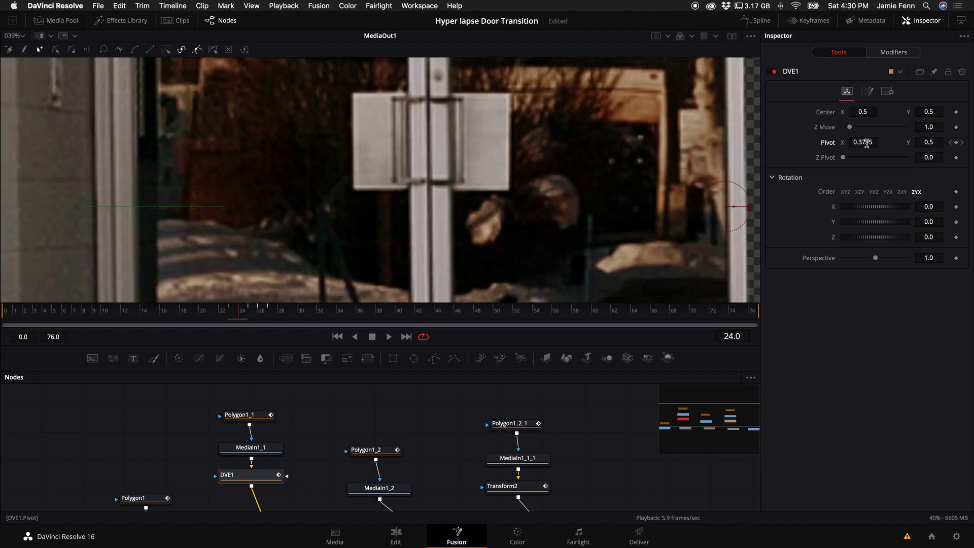
{"action": "key", "text": "Left"}
{"action": "key", "text": "Left"}
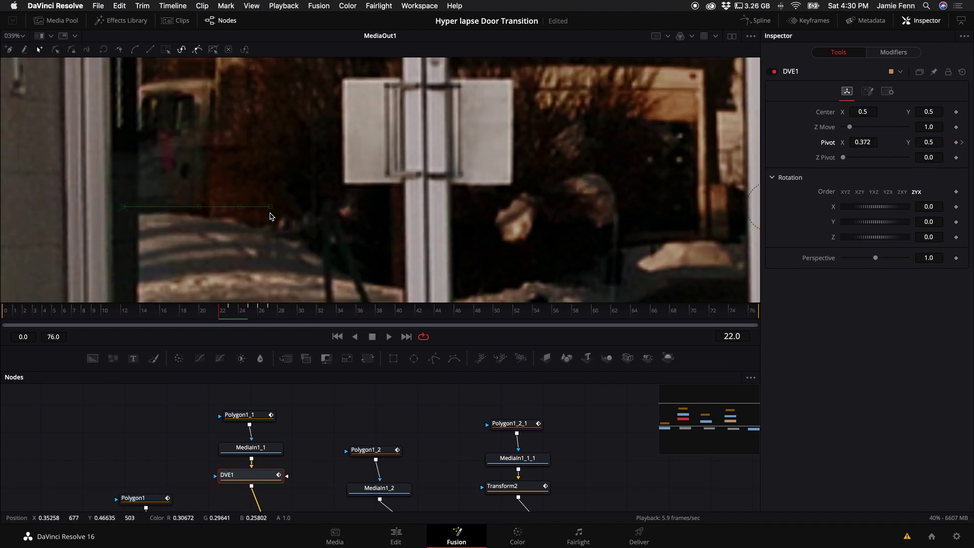
- Keyframe DVE1's Pivot X on the door's outer edge at frames 15, 12 and 9, using 0.31 at frame 15 and 0.213 at frame 9
{"action": "key", "text": "Left"}
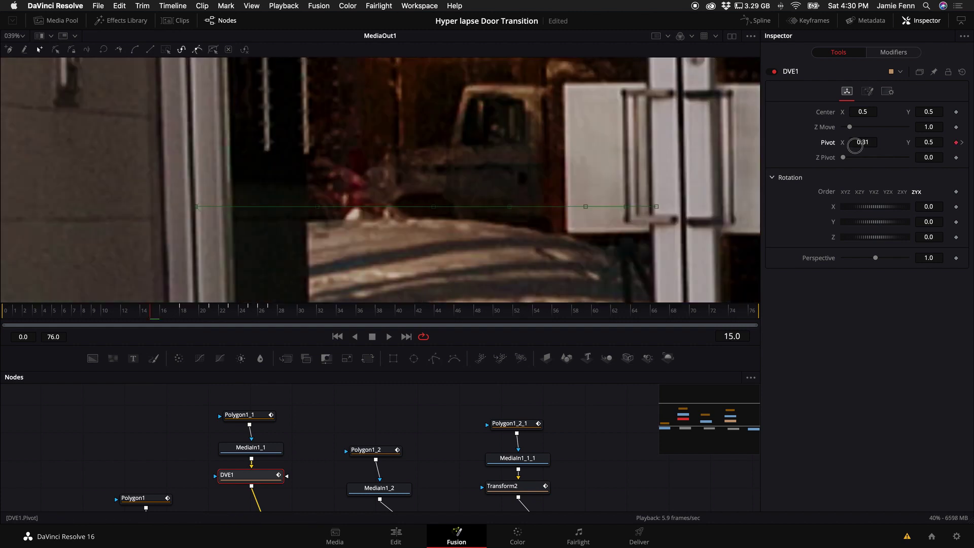
{"action": "key", "text": "Left"}
{"action": "key", "text": "Left"}
{"action": "key", "text": "Left"}
{"action": "scroll", "coordinate": [480, 189], "scroll_direction": "left", "scroll_amount": 5}
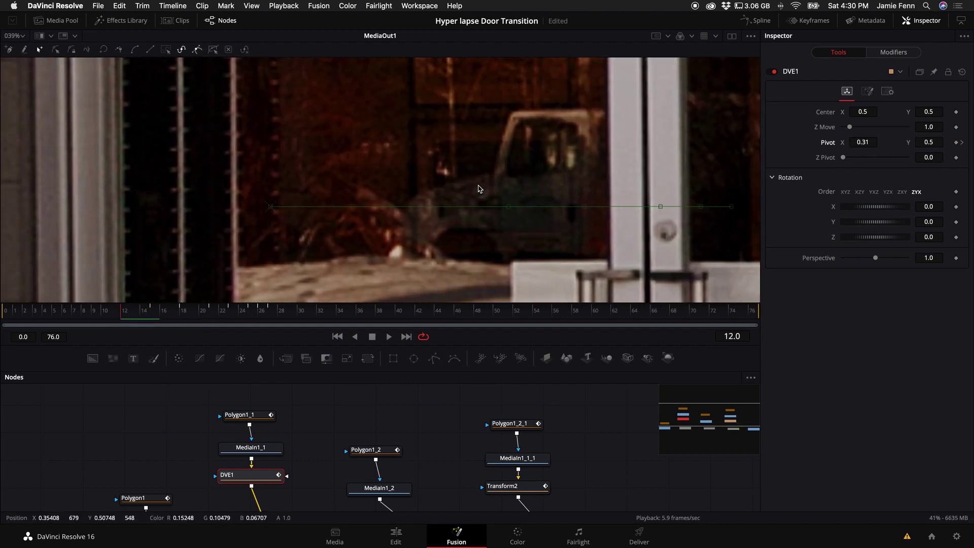
{"action": "left_click_drag", "start_coordinate": [865, 142], "coordinate": [846, 146]}
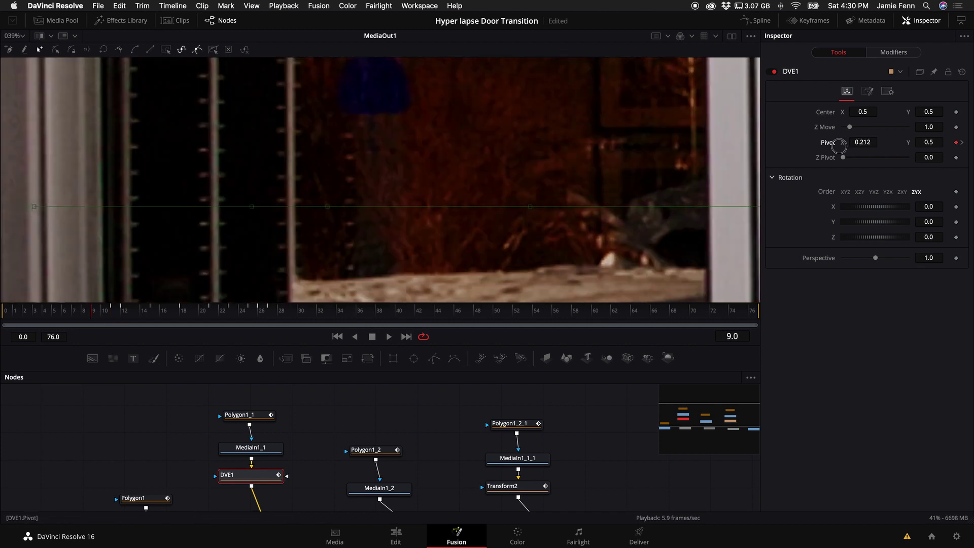
- Keyframe DVE1's Pivot X at each frame from 7 down to 3, going from 0.152 to -0.12, and check the pivot against the door edge
{"action": "key", "text": "Left"}
{"action": "key", "text": "Left"}
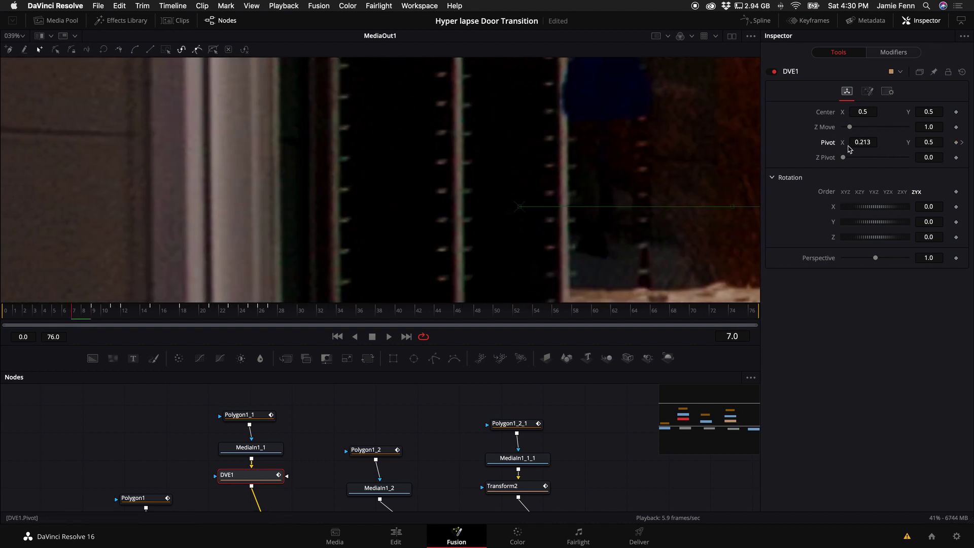
{"action": "left_click_drag", "start_coordinate": [857, 142], "coordinate": [833, 144]}
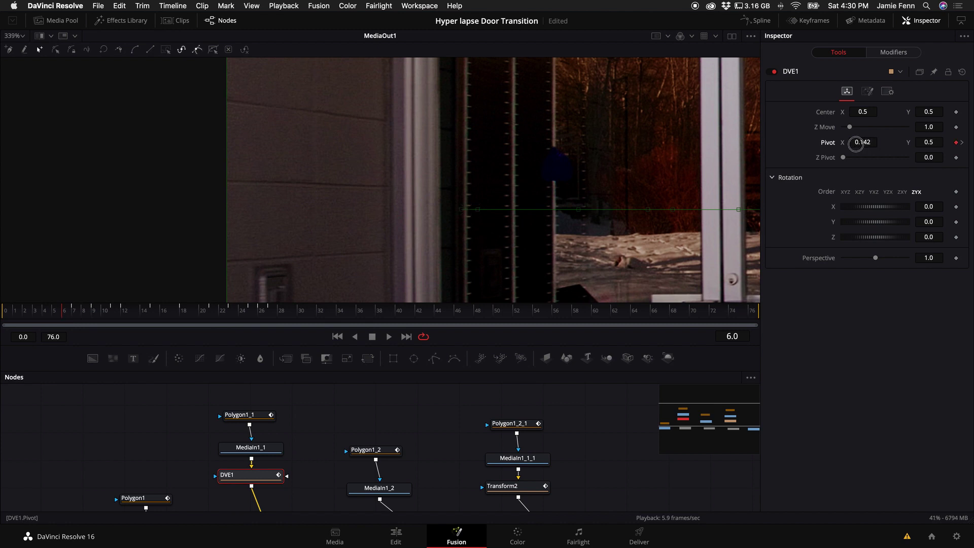
{"action": "left_click_drag", "start_coordinate": [863, 143], "coordinate": [809, 151]}
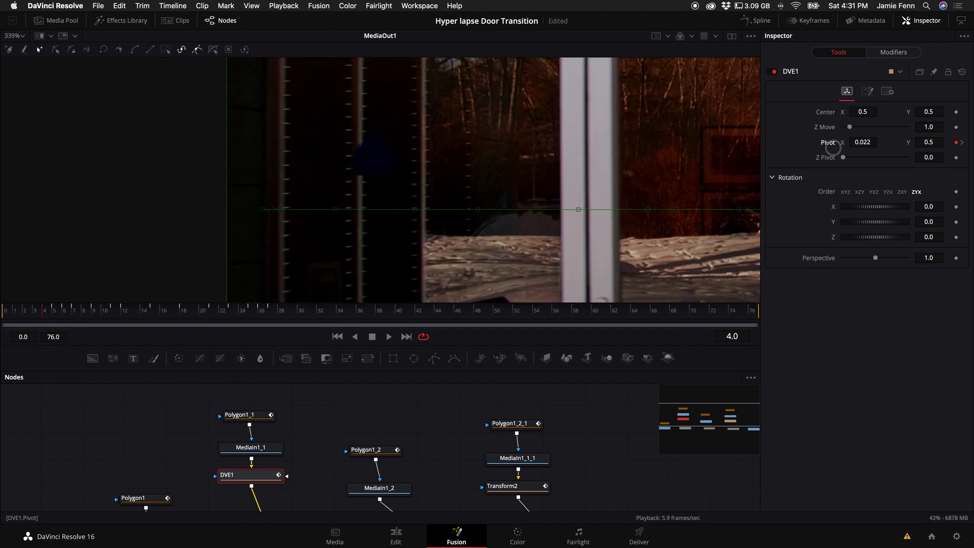
{"action": "key", "text": "Left"}
{"action": "key", "text": "Left"}
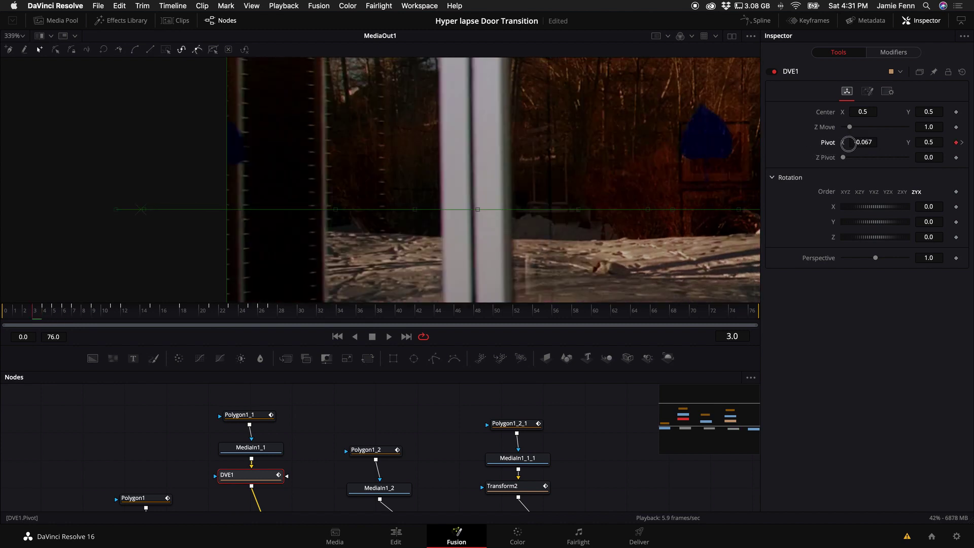
{"action": "key", "text": "Right"}
{"action": "key", "text": "Right"}
{"action": "key", "text": "Right"}
{"action": "key", "text": "Right"}
{"action": "key", "text": "Right"}
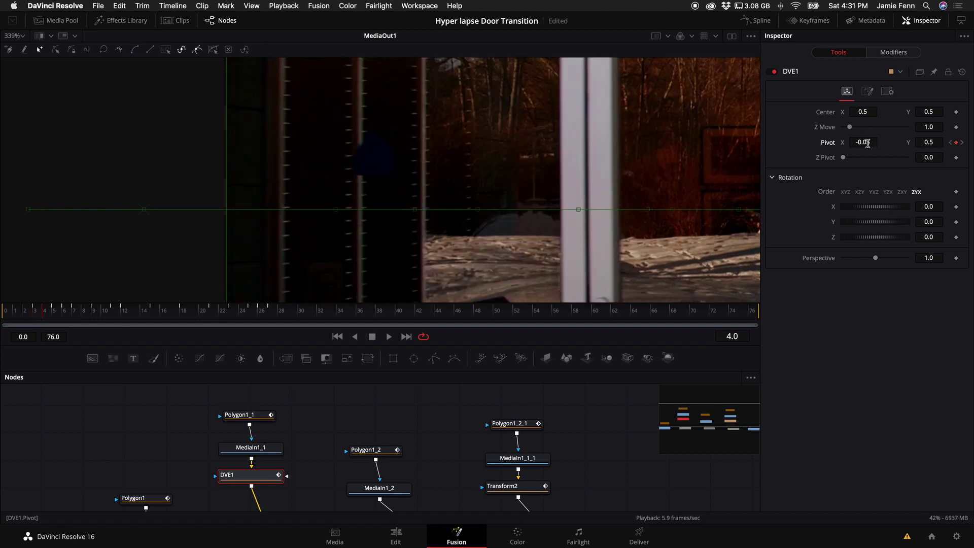
{"action": "key", "text": "Right"}
{"action": "key", "text": "Right"}
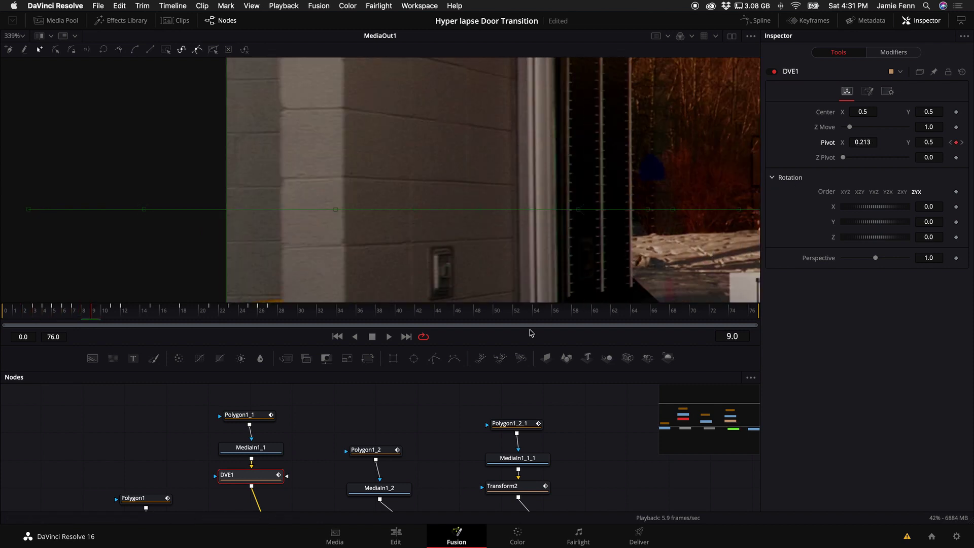
- Keyframe DVE1's Rotation Y at 0 on frame 27 and 91.3 on frame 0 to swing the left door pair open
{"action": "scroll", "coordinate": [349, 434], "scroll_direction": "down", "scroll_amount": 2}
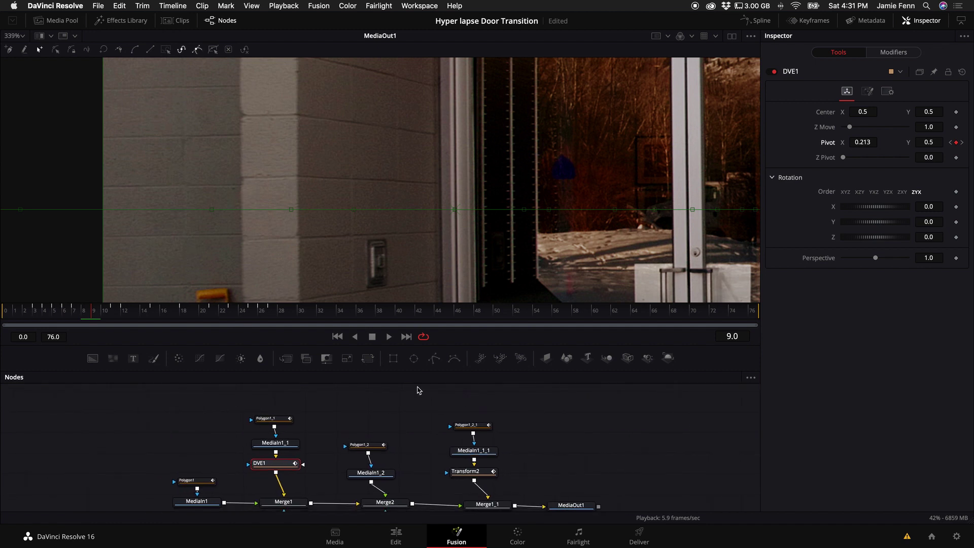
{"action": "scroll", "coordinate": [600, 265], "scroll_direction": "down", "scroll_amount": 3}
{"action": "left_click_drag", "start_coordinate": [600, 266], "coordinate": [561, 240]}
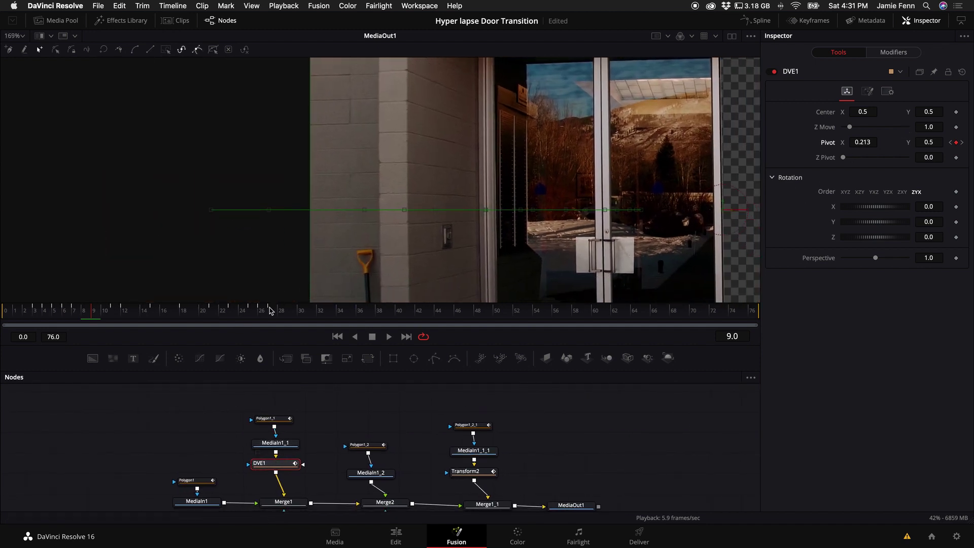
{"action": "left_click", "coordinate": [268, 310]}
{"action": "scroll", "coordinate": [682, 253], "scroll_direction": "right", "scroll_amount": 1}
{"action": "scroll", "coordinate": [682, 252], "scroll_direction": "right", "scroll_amount": 10}
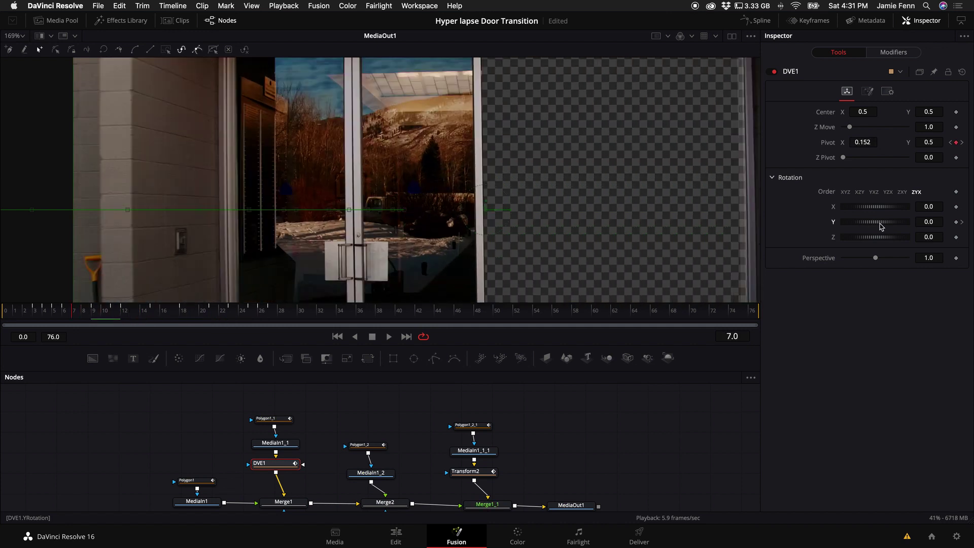
{"action": "left_click_drag", "start_coordinate": [881, 226], "coordinate": [899, 226]}
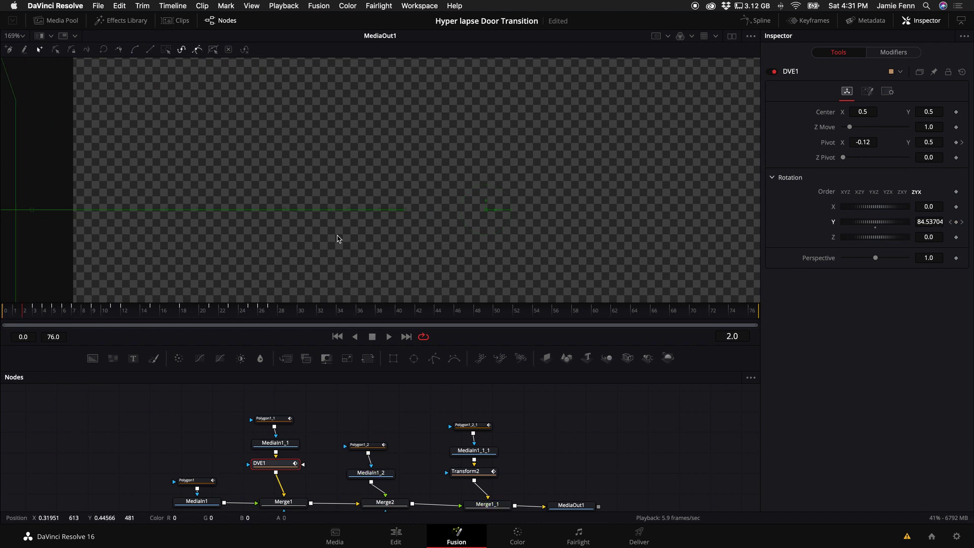
- Play the composition from frame 0 to review the left door pair's swing
{"action": "key", "text": "space"}
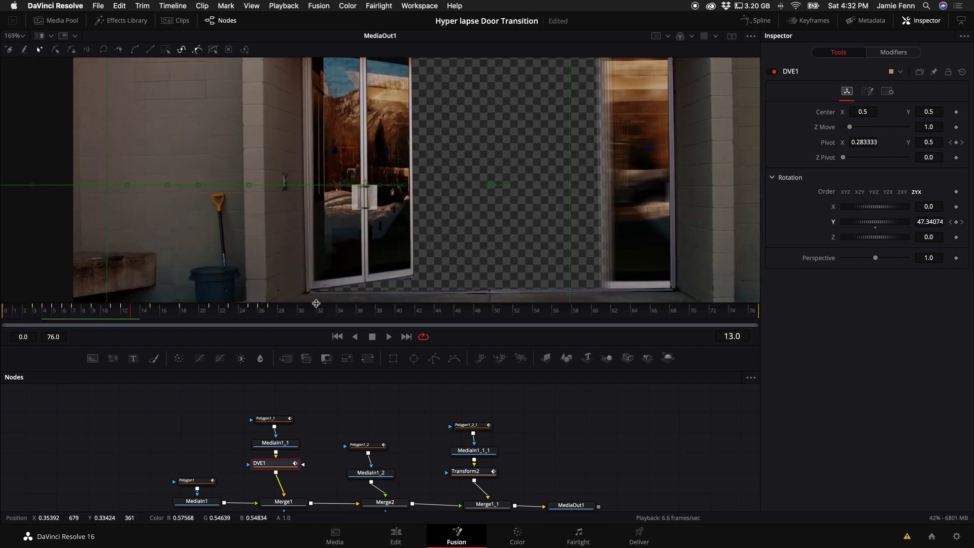
{"action": "scroll", "coordinate": [318, 264], "scroll_direction": "down", "scroll_amount": 5}
{"action": "left_click", "coordinate": [3, 314]}
{"action": "key", "text": "space"}
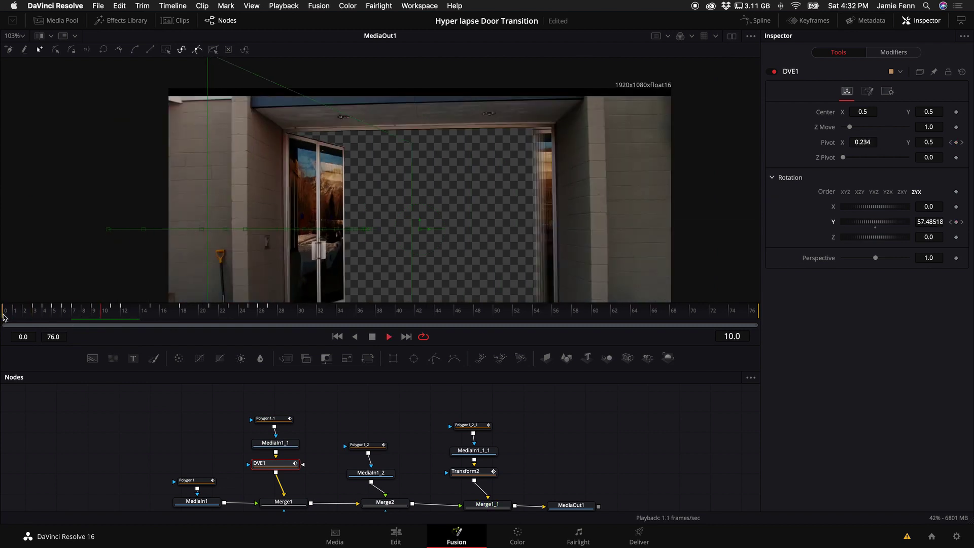
{"action": "key", "text": "space"}
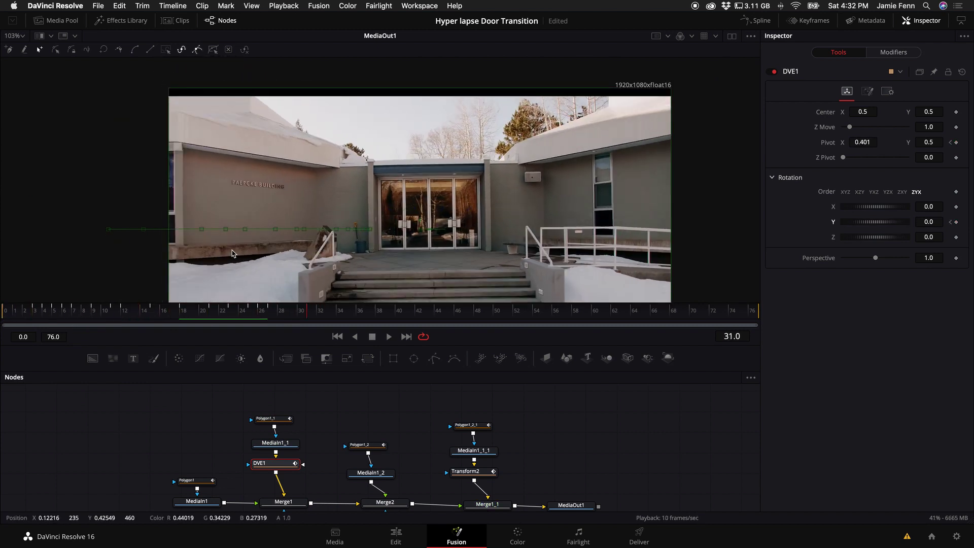
- Replace Transform2 with a DVE node between MediaIn1_1_1 and Merge1_1
{"action": "scroll", "coordinate": [426, 213], "scroll_direction": "up", "scroll_amount": 4}
{"action": "scroll", "coordinate": [426, 214], "scroll_direction": "down", "scroll_amount": 3}
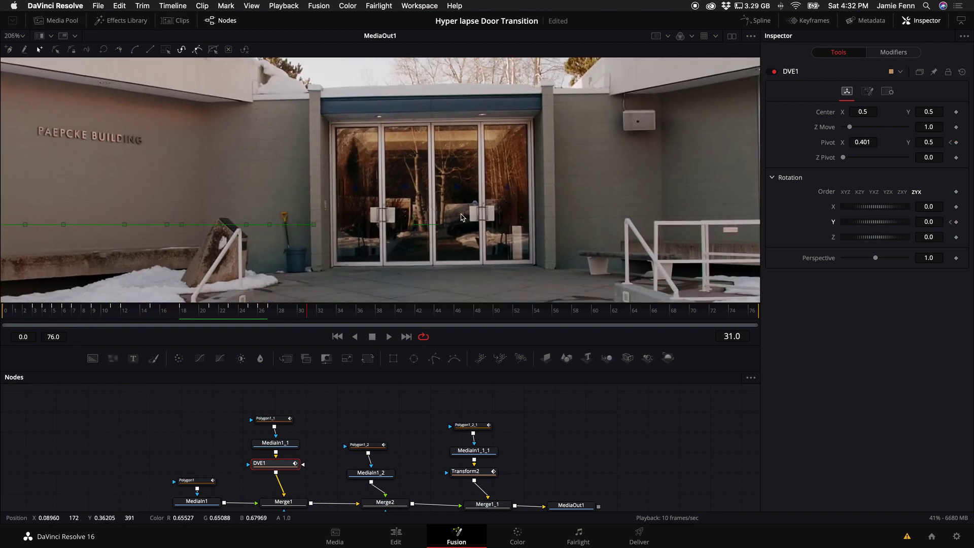
{"action": "scroll", "coordinate": [439, 408], "scroll_direction": "down", "scroll_amount": 2}
{"action": "scroll", "coordinate": [502, 457], "scroll_direction": "up", "scroll_amount": 1}
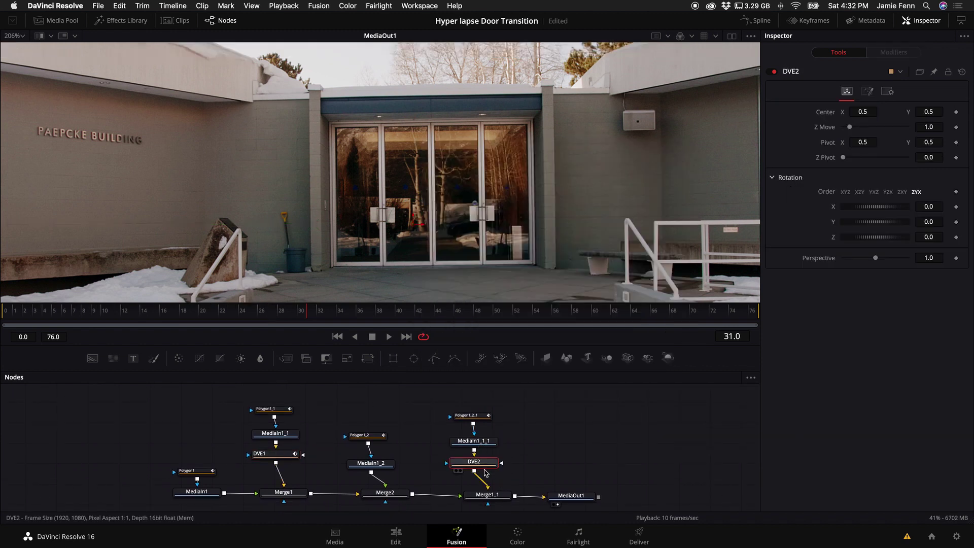
{"action": "left_click_drag", "start_coordinate": [486, 469], "coordinate": [486, 473]}
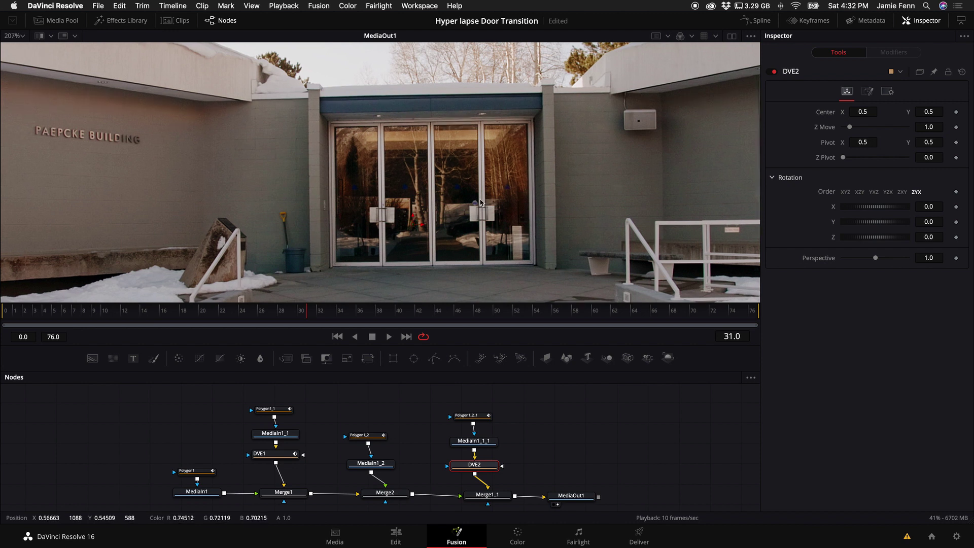
- Keyframe DVE2's Pivot X along the right door's outer edge, from 0.619 at frame 31 through 0.626 at frame 27 to 1.185 near the start
{"action": "scroll", "coordinate": [480, 202], "scroll_direction": "up", "scroll_amount": 3}
{"action": "scroll", "coordinate": [481, 202], "scroll_direction": "up", "scroll_amount": 1}
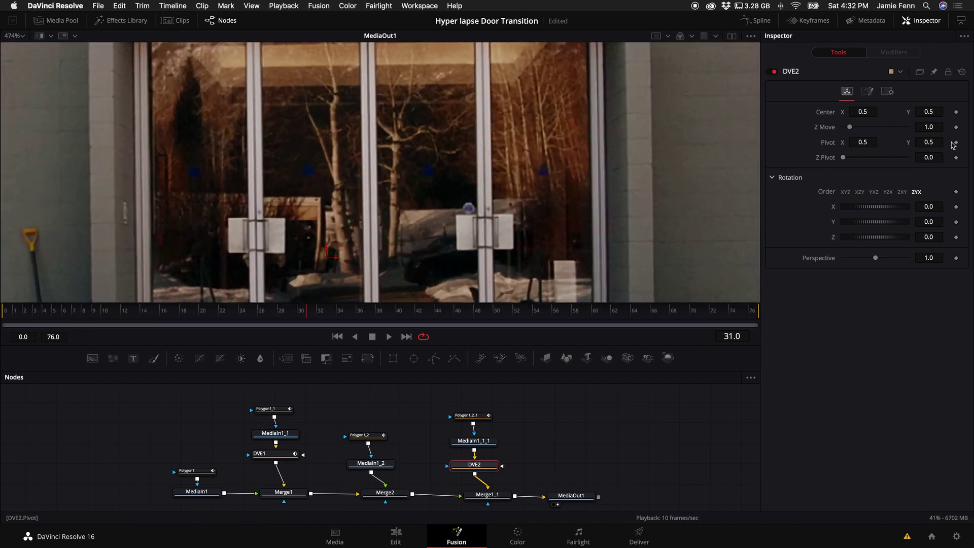
{"action": "left_click_drag", "start_coordinate": [862, 140], "coordinate": [923, 142]}
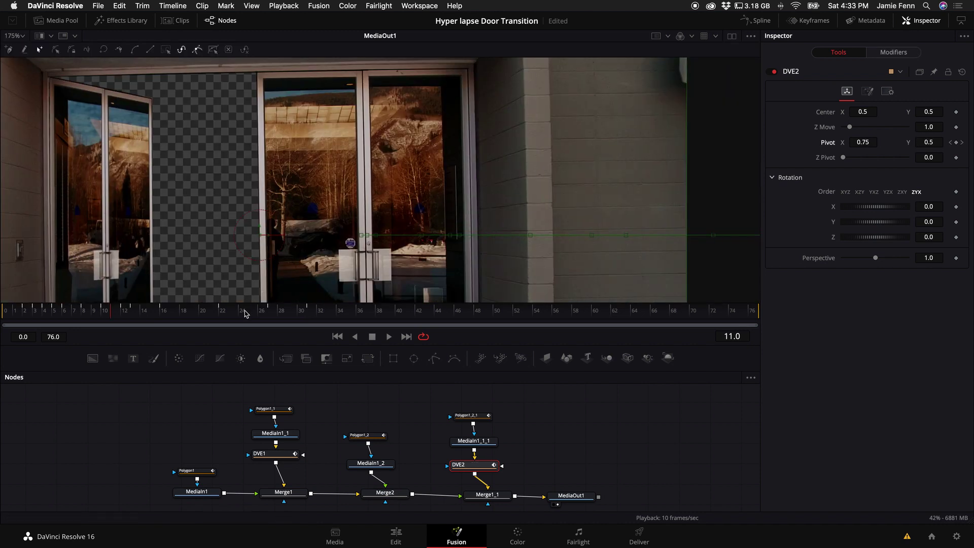
{"action": "left_click_drag", "start_coordinate": [246, 312], "coordinate": [269, 314]}
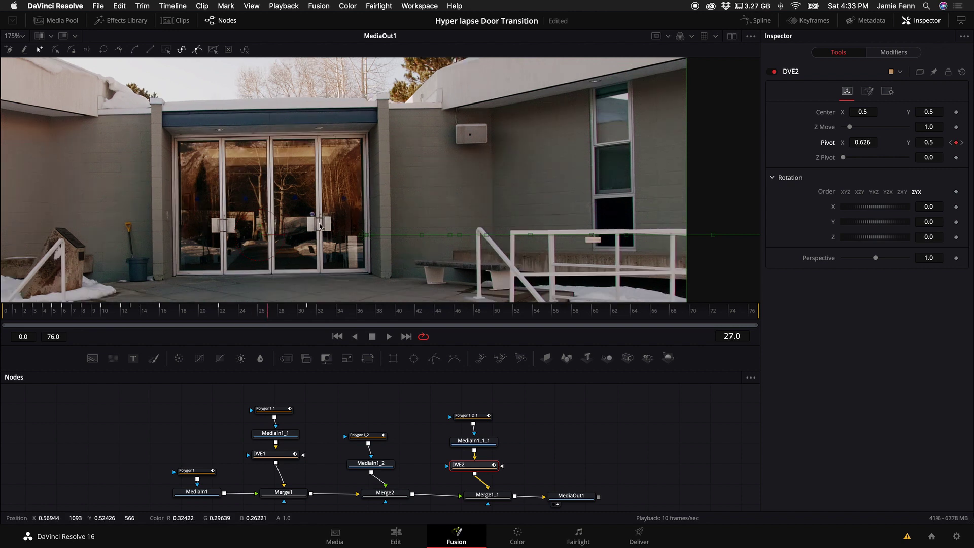
- Keyframe DVE2's Rotation Y at 0 on frame 27 and -143.5 on frame 0
{"action": "scroll", "coordinate": [439, 423], "scroll_direction": "down", "scroll_amount": 2}
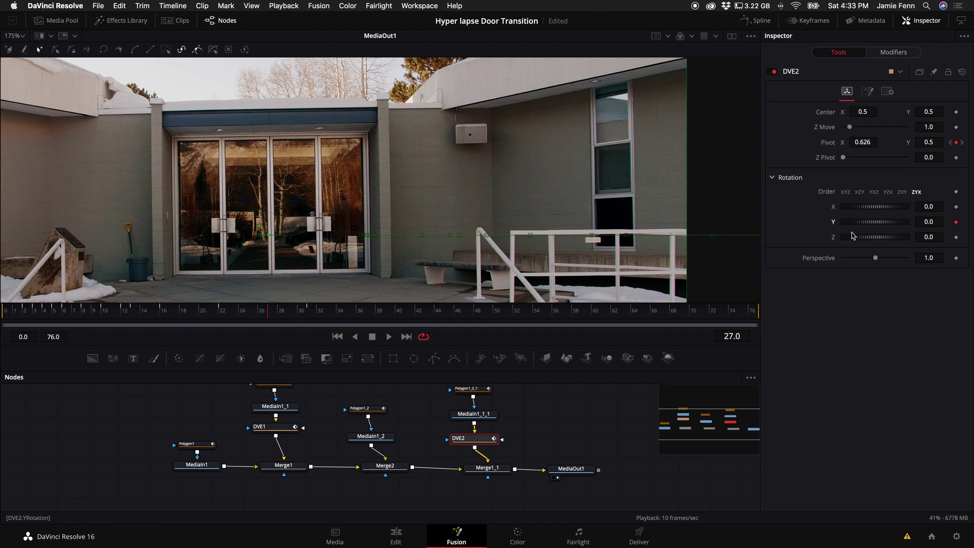
{"action": "left_click_drag", "start_coordinate": [271, 317], "coordinate": [4, 316]}
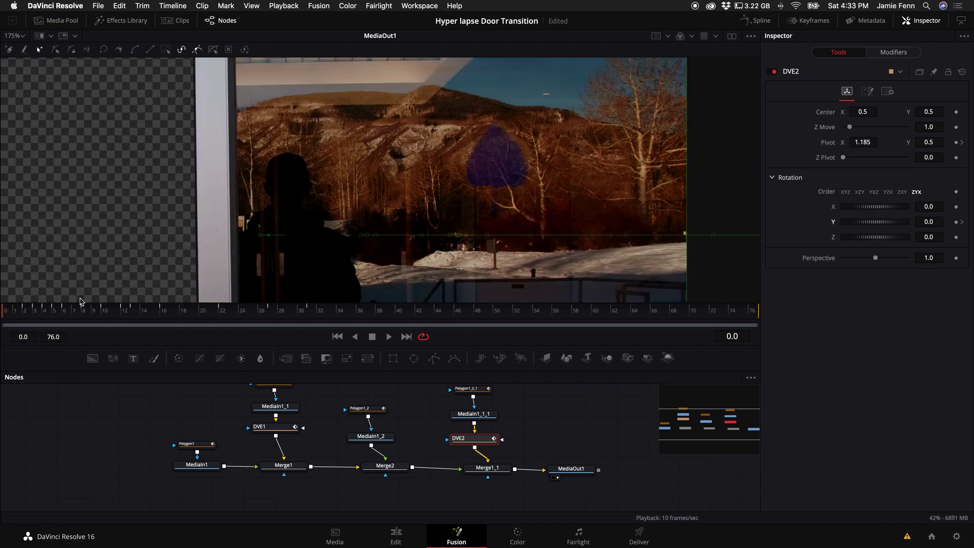
{"action": "left_click_drag", "start_coordinate": [873, 222], "coordinate": [850, 225]}
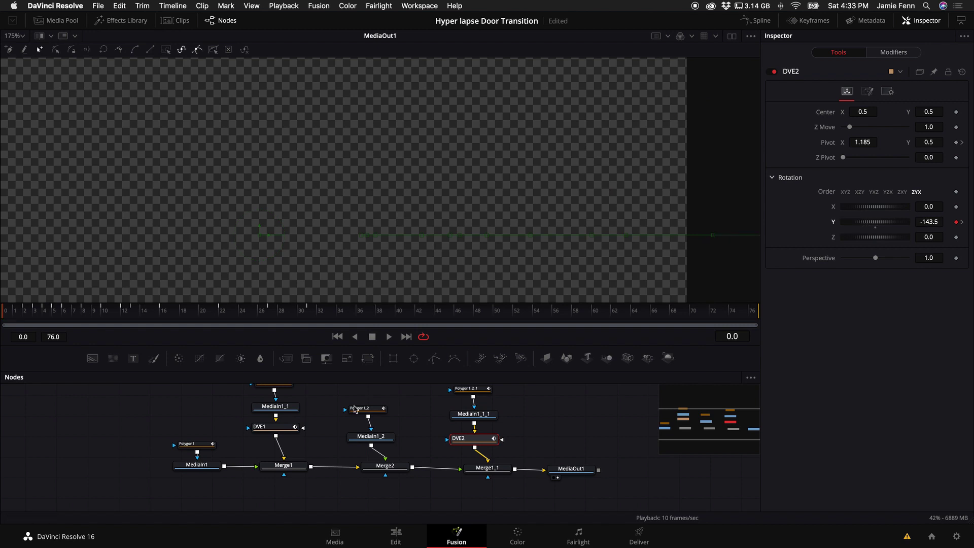
- Check DVE1's rotation at frame 0 and set DVE2's Rotation Y there to -156.6
{"action": "left_click", "coordinate": [275, 429]}
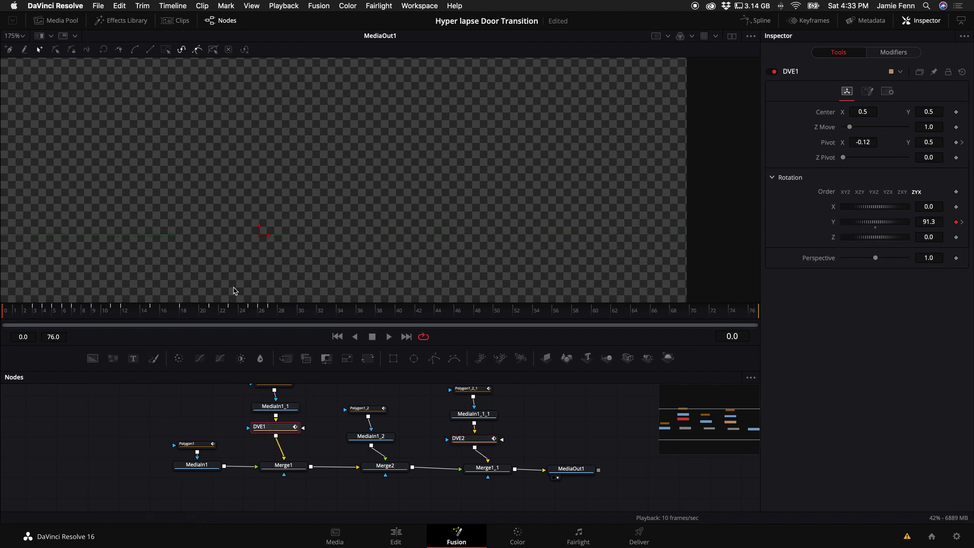
{"action": "scroll", "coordinate": [226, 285], "scroll_direction": "left", "scroll_amount": 10}
{"action": "scroll", "coordinate": [228, 283], "scroll_direction": "right", "scroll_amount": 2}
{"action": "scroll", "coordinate": [496, 451], "scroll_direction": "right", "scroll_amount": 1}
{"action": "left_click", "coordinate": [459, 438]}
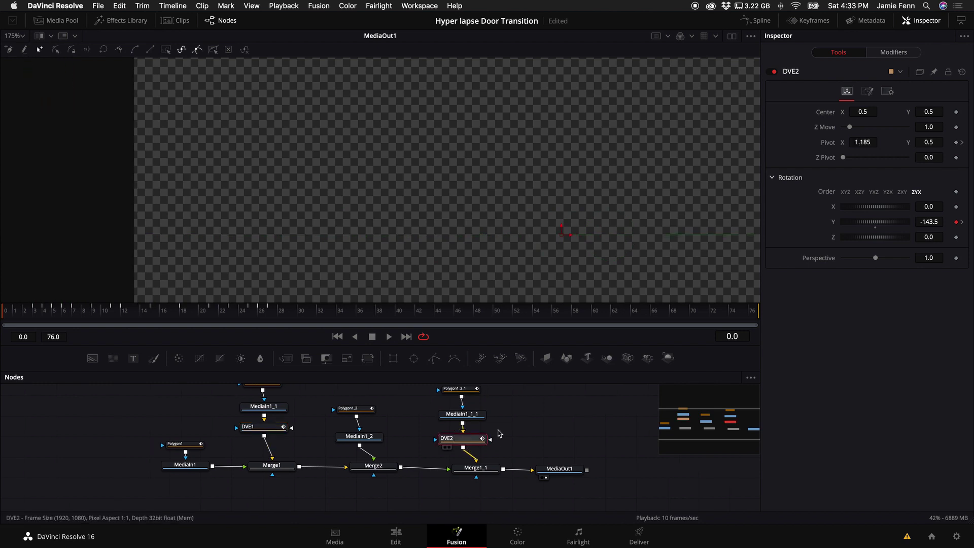
{"action": "left_click_drag", "start_coordinate": [938, 223], "coordinate": [866, 233]}
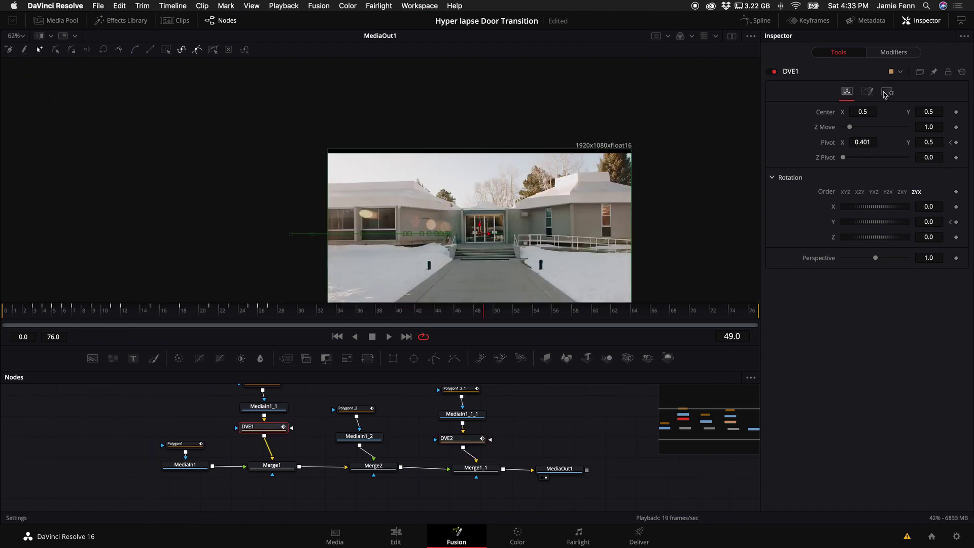
- Turn on Motion Blur for DVE1 with Quality 10 and for DVE2
{"action": "left_click", "coordinate": [887, 92]}
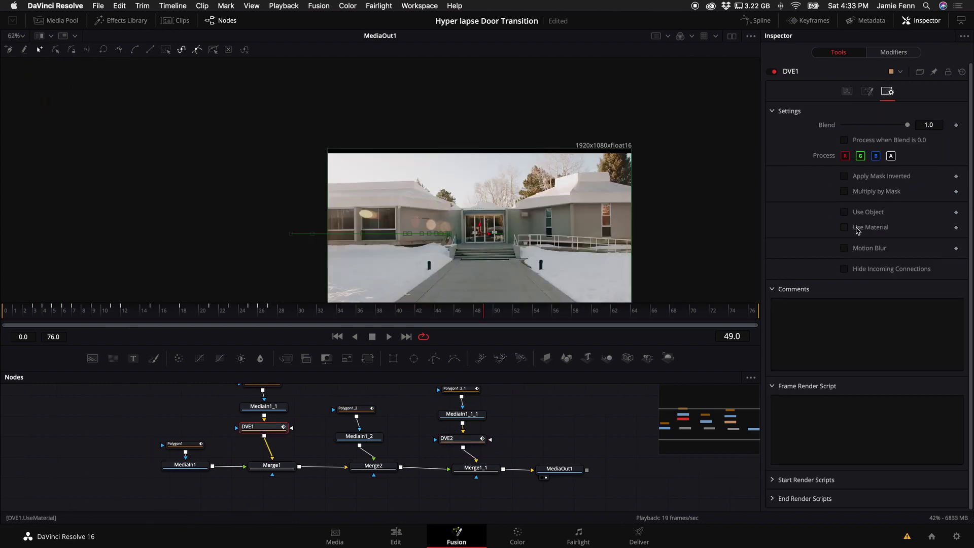
{"action": "left_click", "coordinate": [845, 249]}
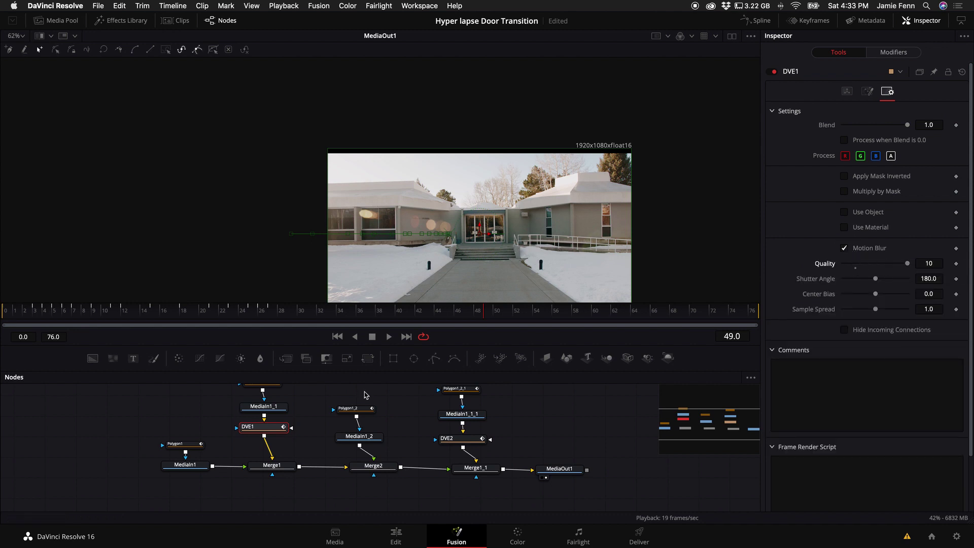
{"action": "left_click", "coordinate": [464, 446]}
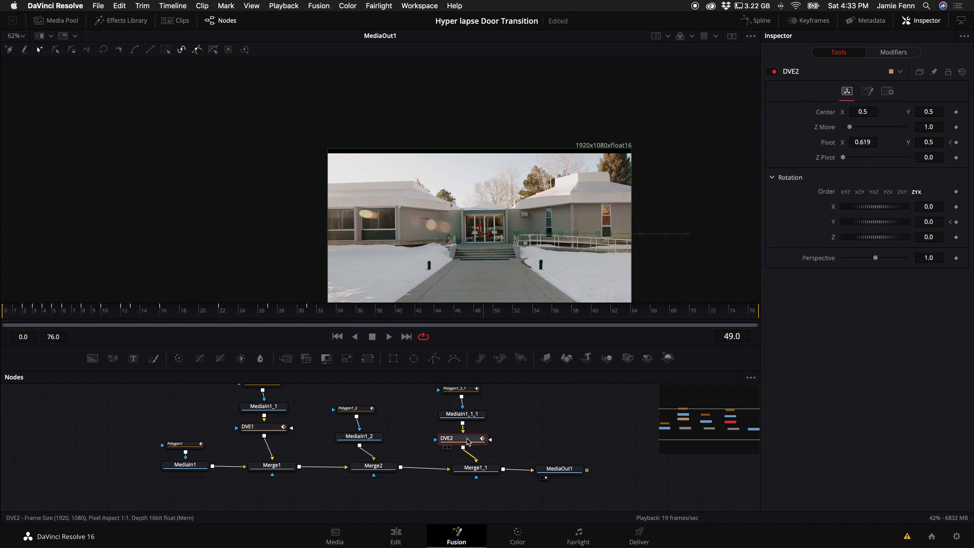
{"action": "left_click", "coordinate": [892, 92]}
{"action": "left_click", "coordinate": [844, 248]}
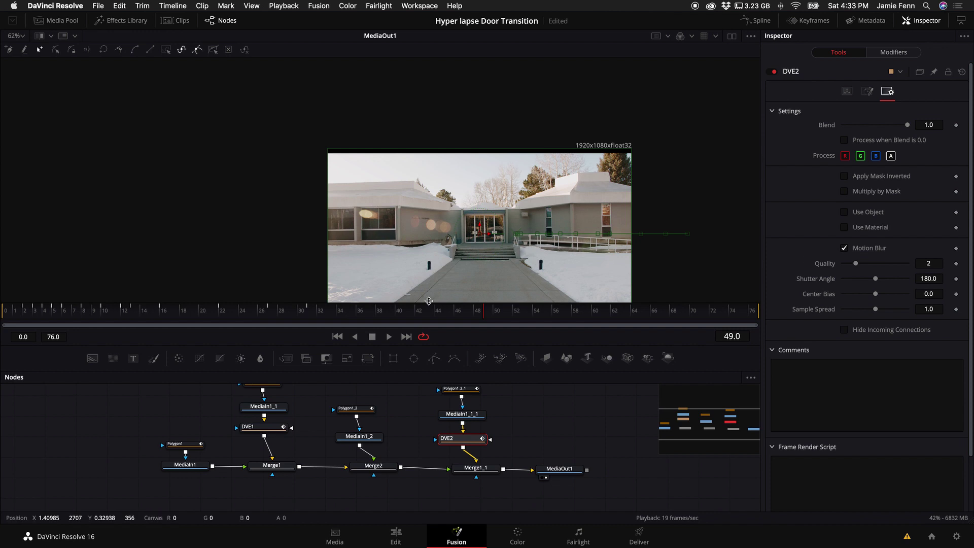
- Return to the Edit page and bring up Fusion Clip 6 on the timeline
{"action": "left_click", "coordinate": [397, 535]}
{"action": "scroll", "coordinate": [497, 450], "scroll_direction": "up", "scroll_amount": 2}
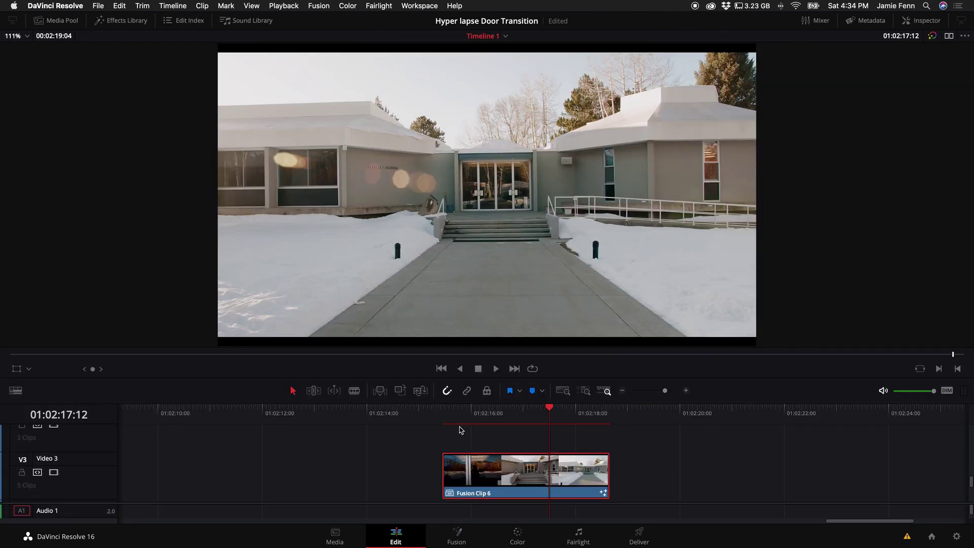
{"action": "scroll", "coordinate": [462, 449], "scroll_direction": "down", "scroll_amount": 3}
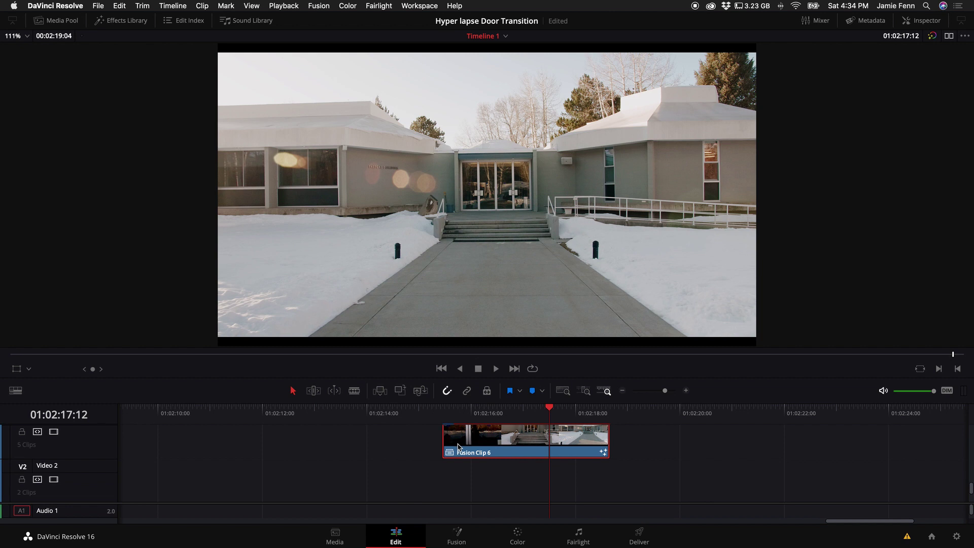